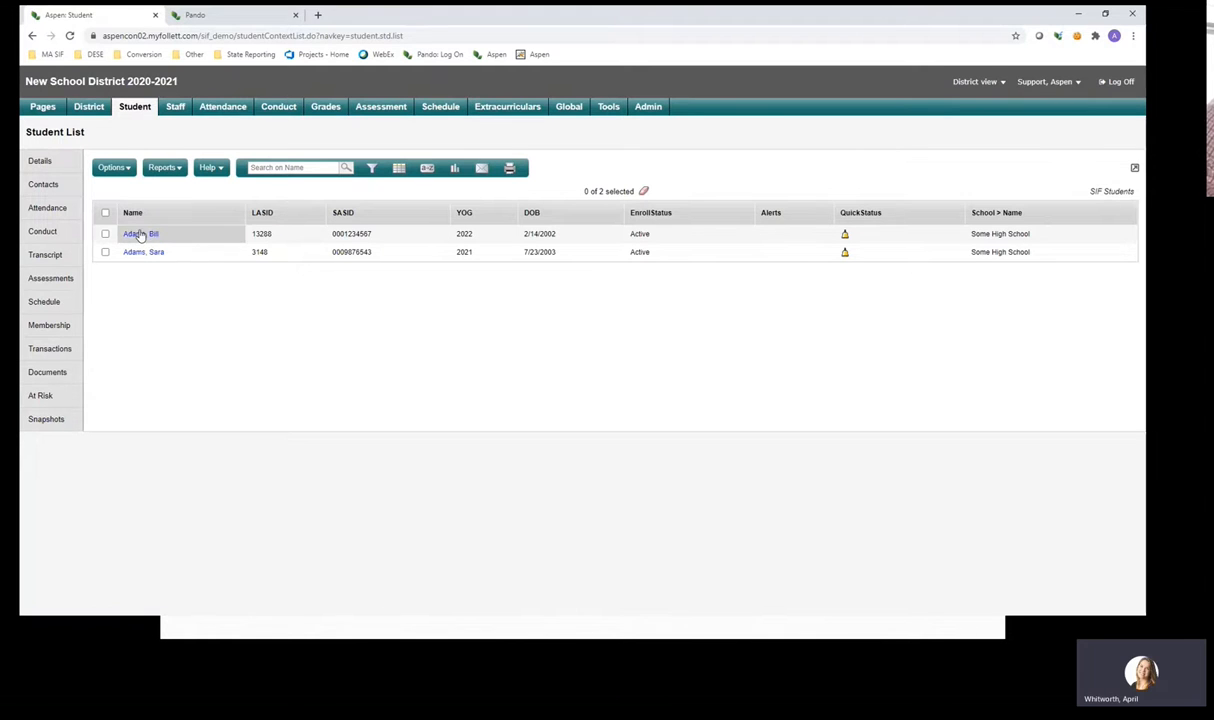
Open the first student's record and show its DOE SIMS Template fields 1-10.
{"action": "left_click", "coordinate": [140, 237]}
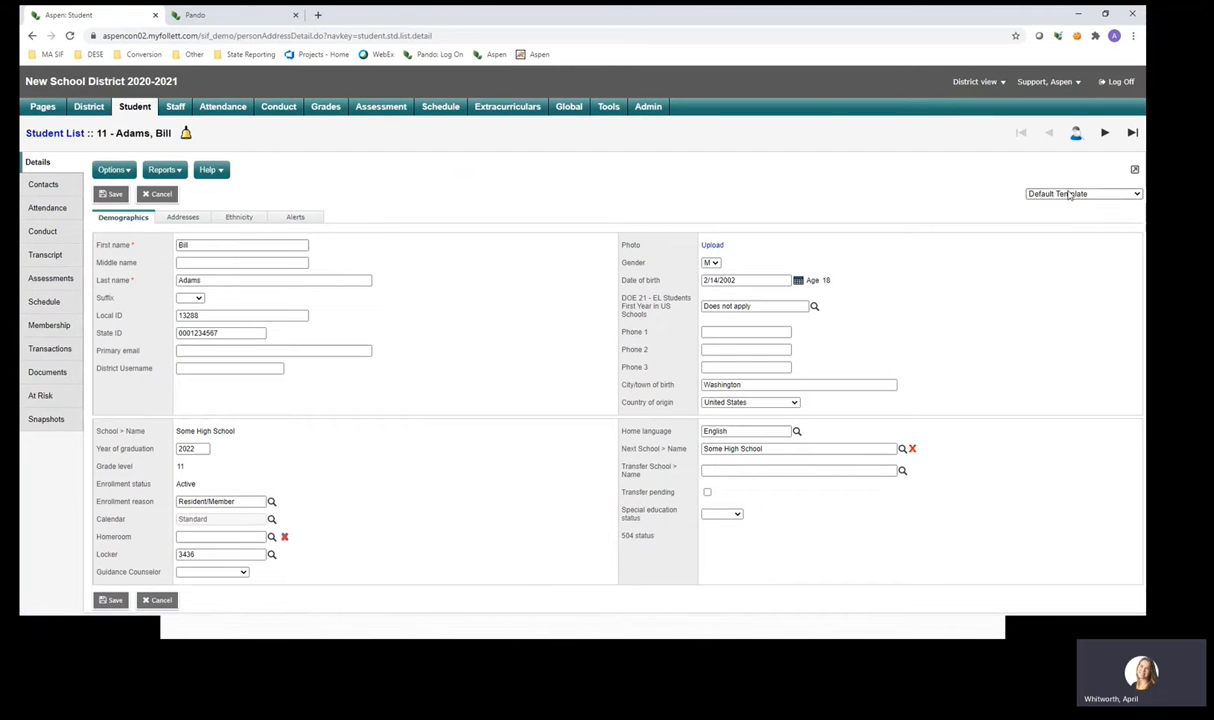
{"action": "left_click", "coordinate": [1069, 195]}
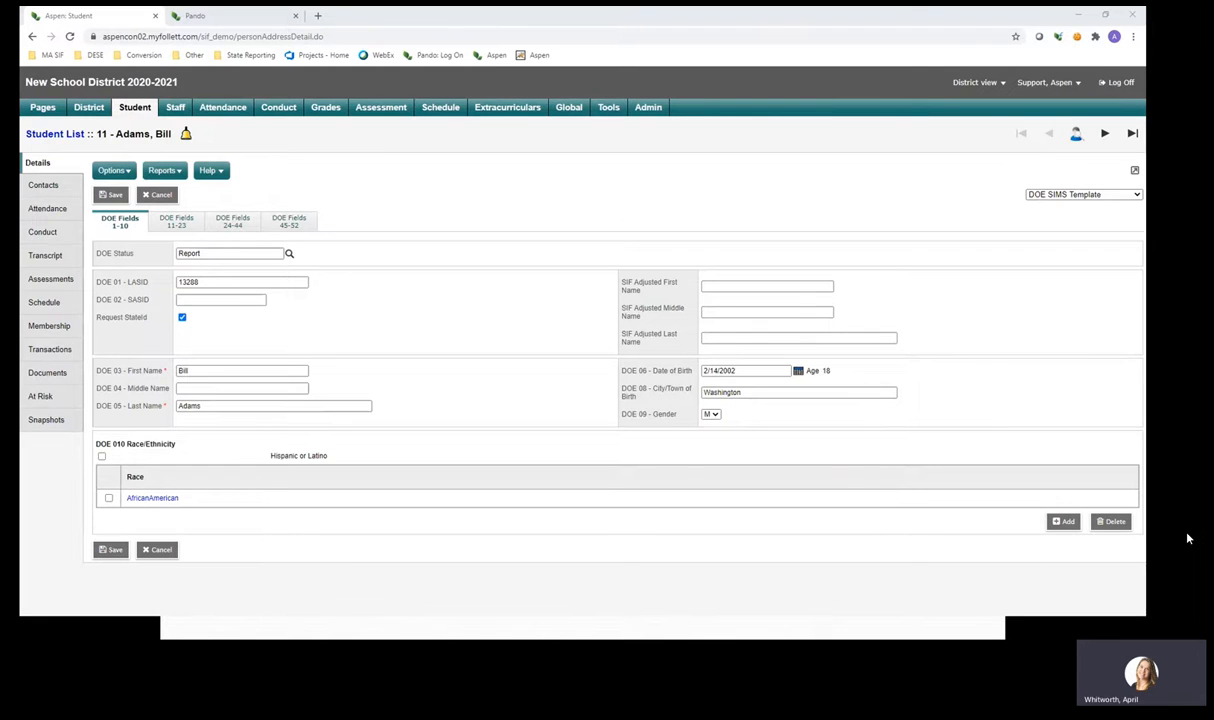
Inspect the empty SASID, City/Town of Birth 'Washington' and DOE Status fields, then cancel without saving.
{"action": "left_click", "coordinate": [233, 301]}
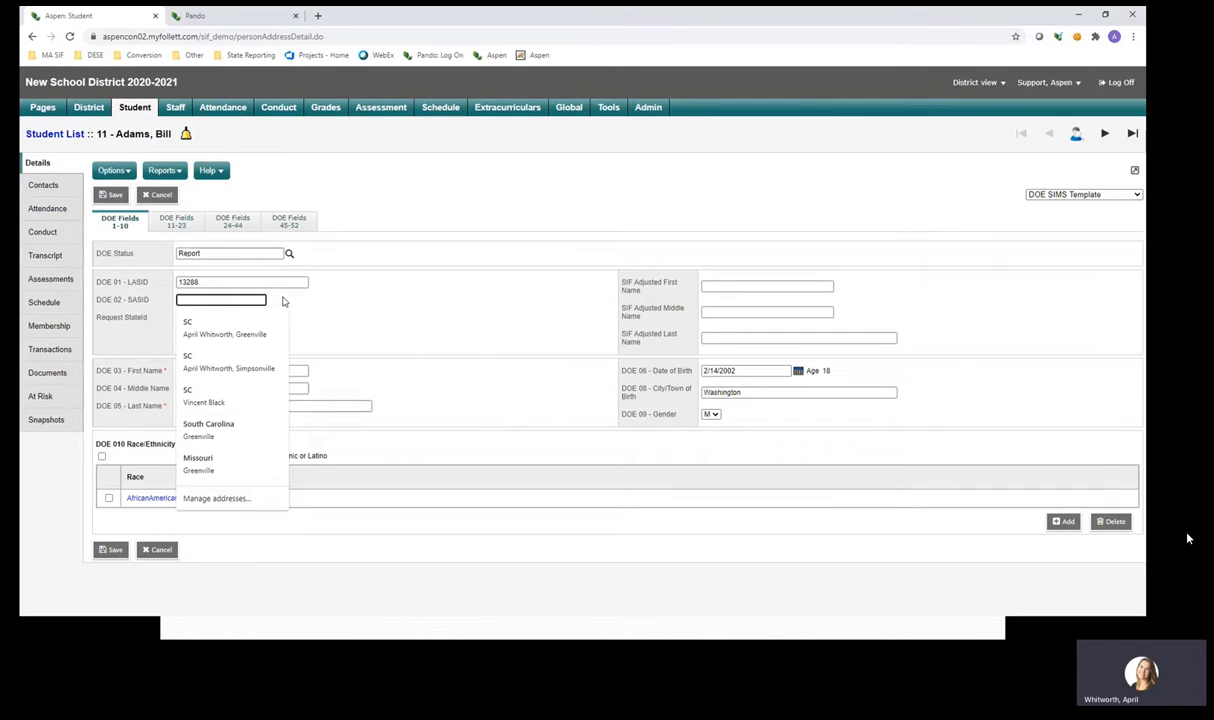
{"action": "left_click", "coordinate": [337, 300]}
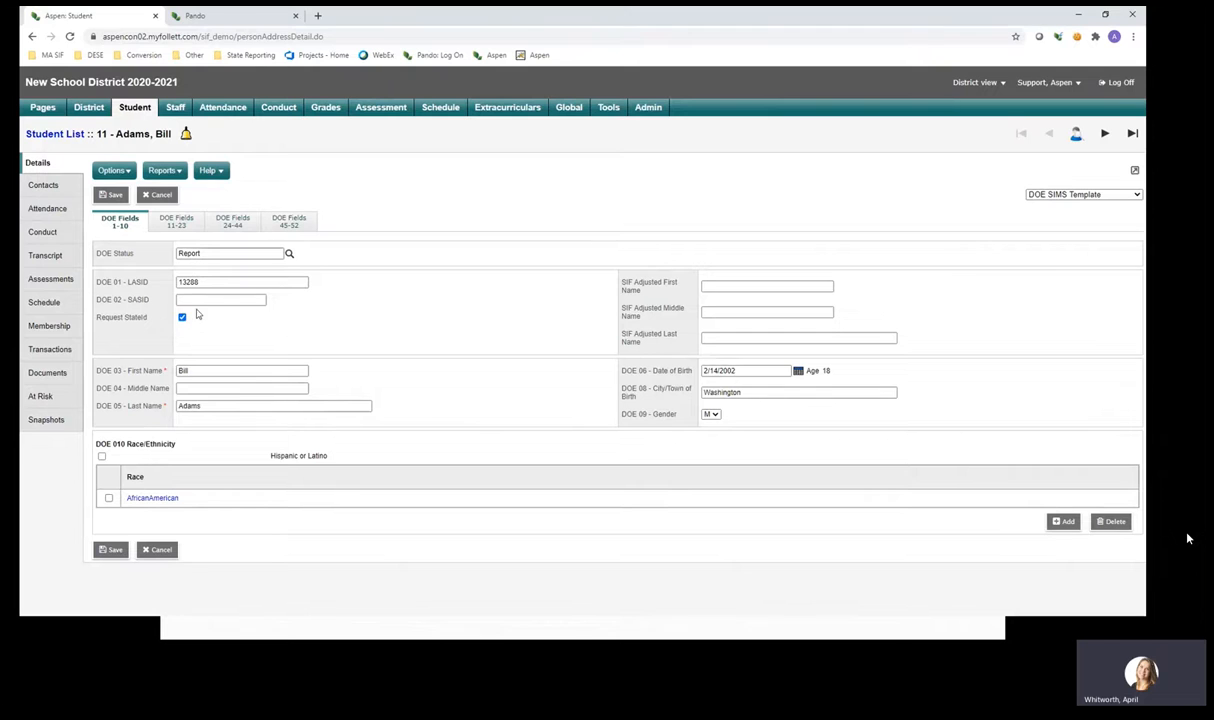
{"action": "left_click", "coordinate": [204, 301]}
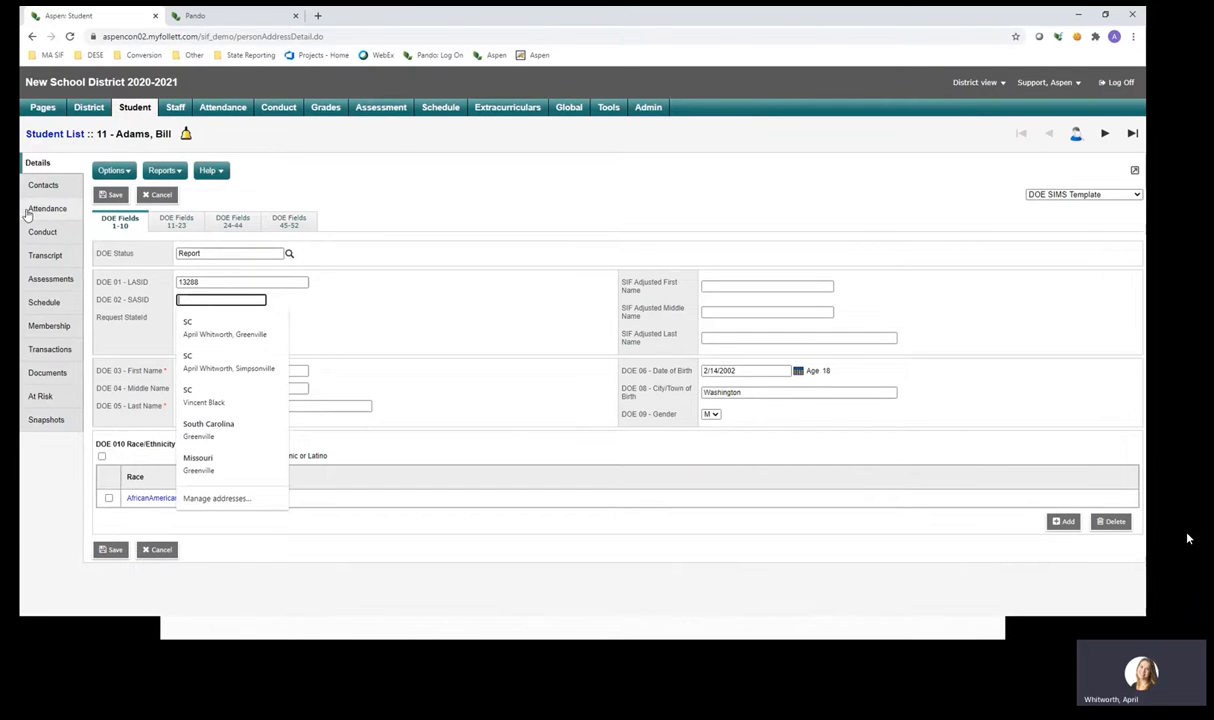
{"action": "left_click", "coordinate": [117, 251]}
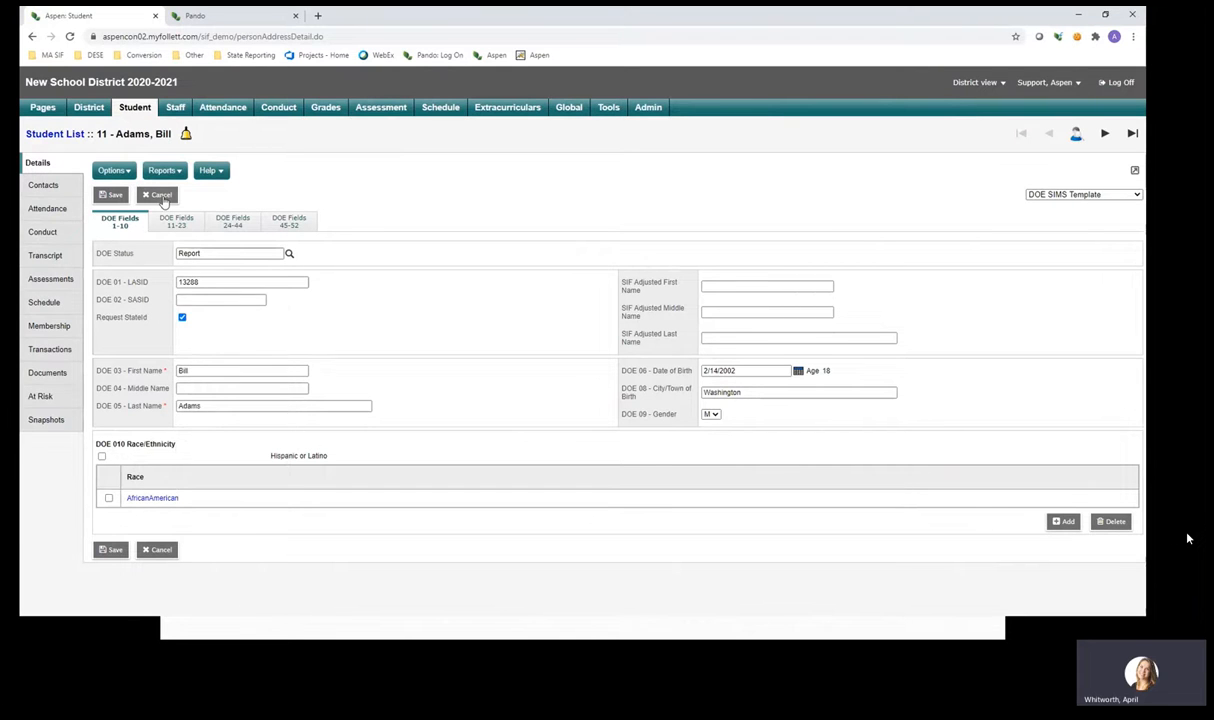
{"action": "double_click", "coordinate": [720, 393]}
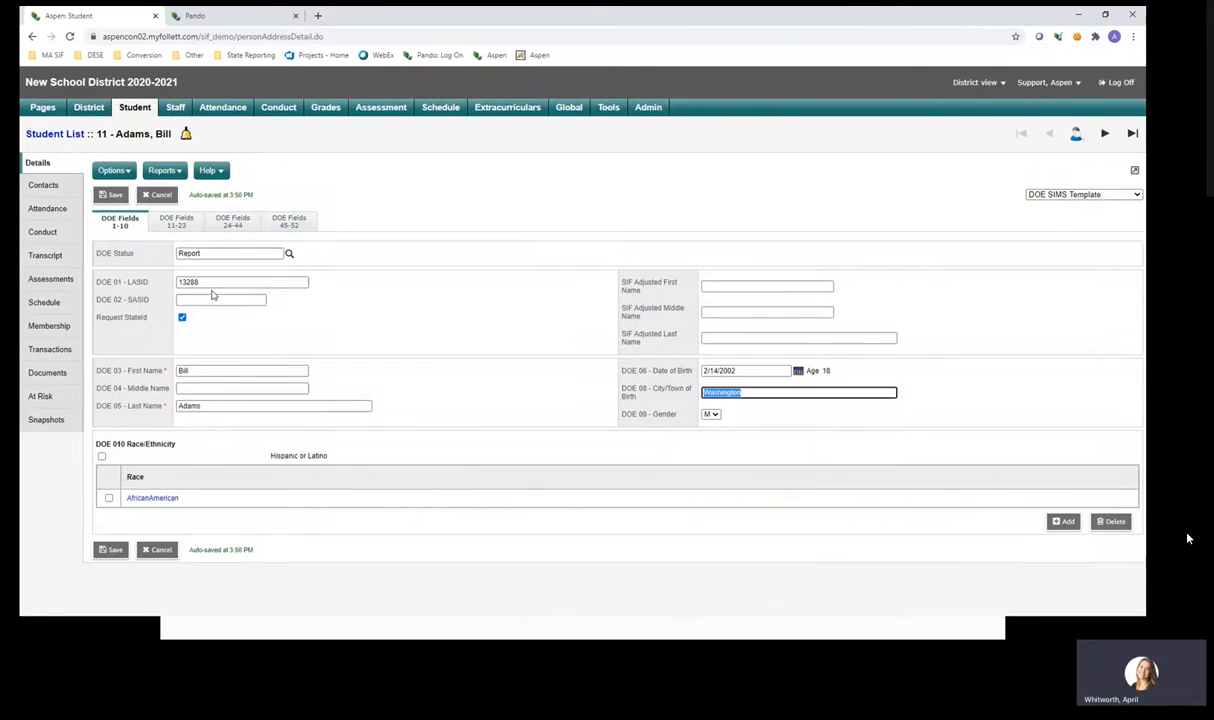
{"action": "left_click", "coordinate": [215, 256]}
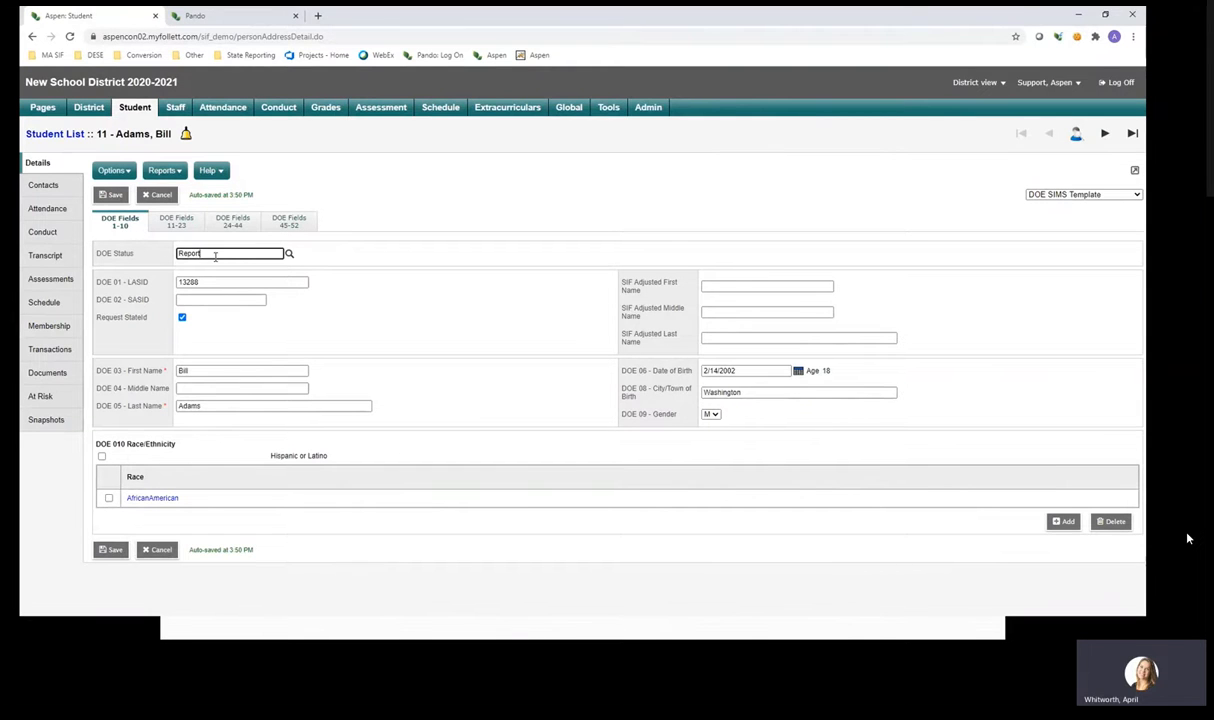
{"action": "left_click", "coordinate": [158, 196]}
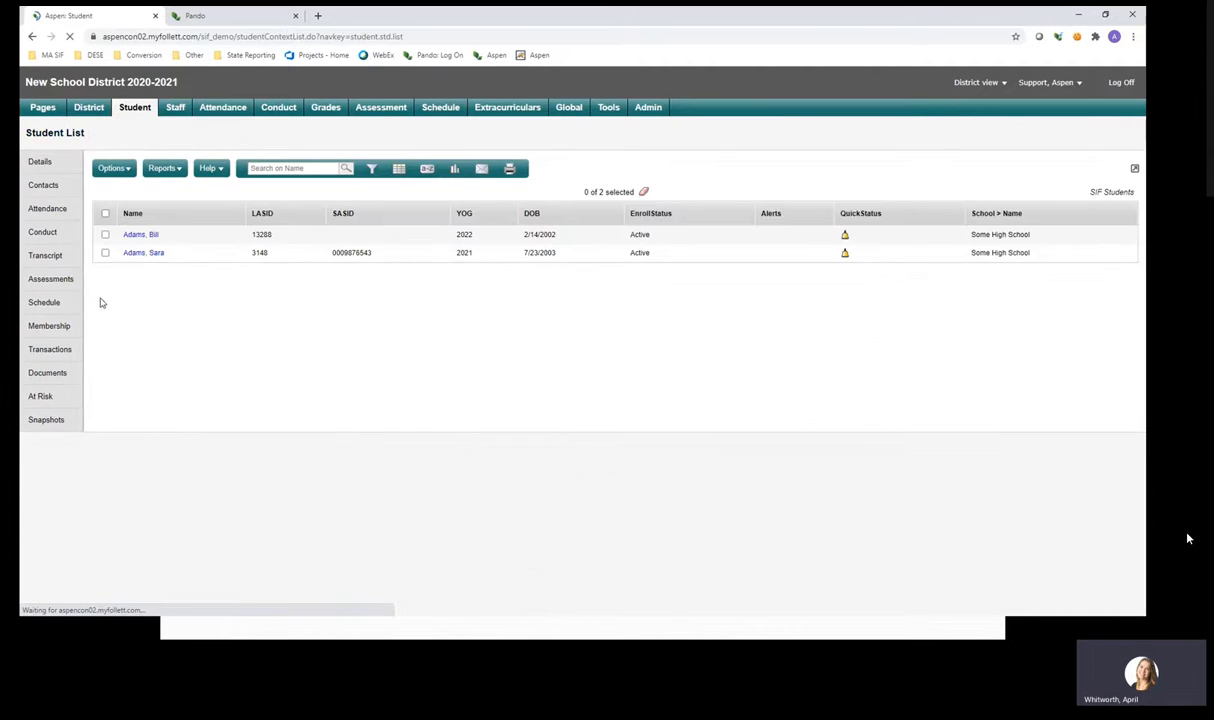
Reopen the first student, tick the single enrollment entry, and return to the Details fields.
{"action": "left_click", "coordinate": [138, 237]}
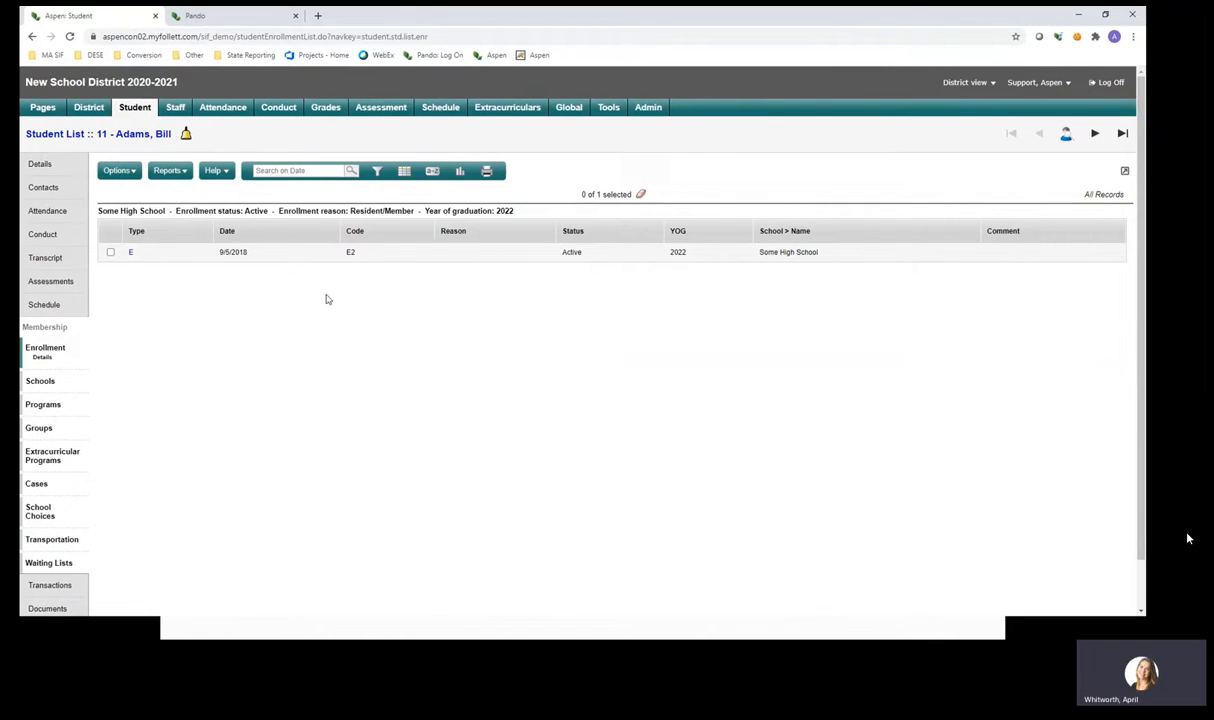
{"action": "left_click", "coordinate": [110, 252]}
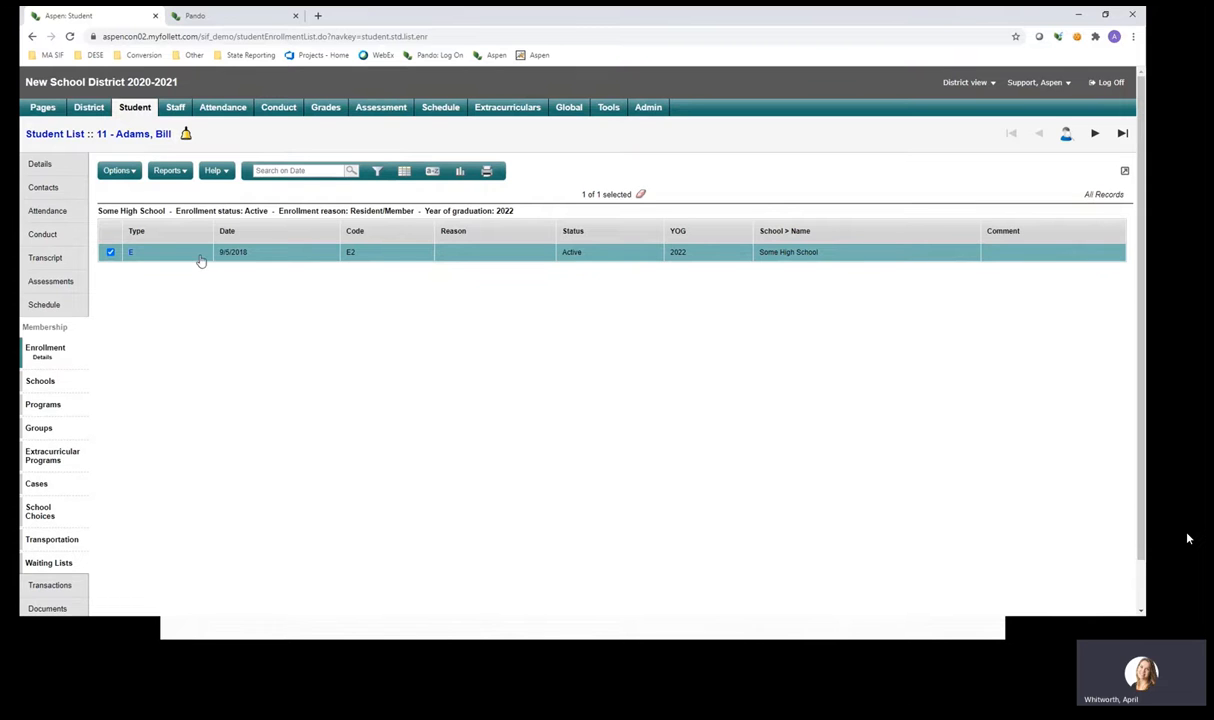
{"action": "left_click", "coordinate": [63, 173]}
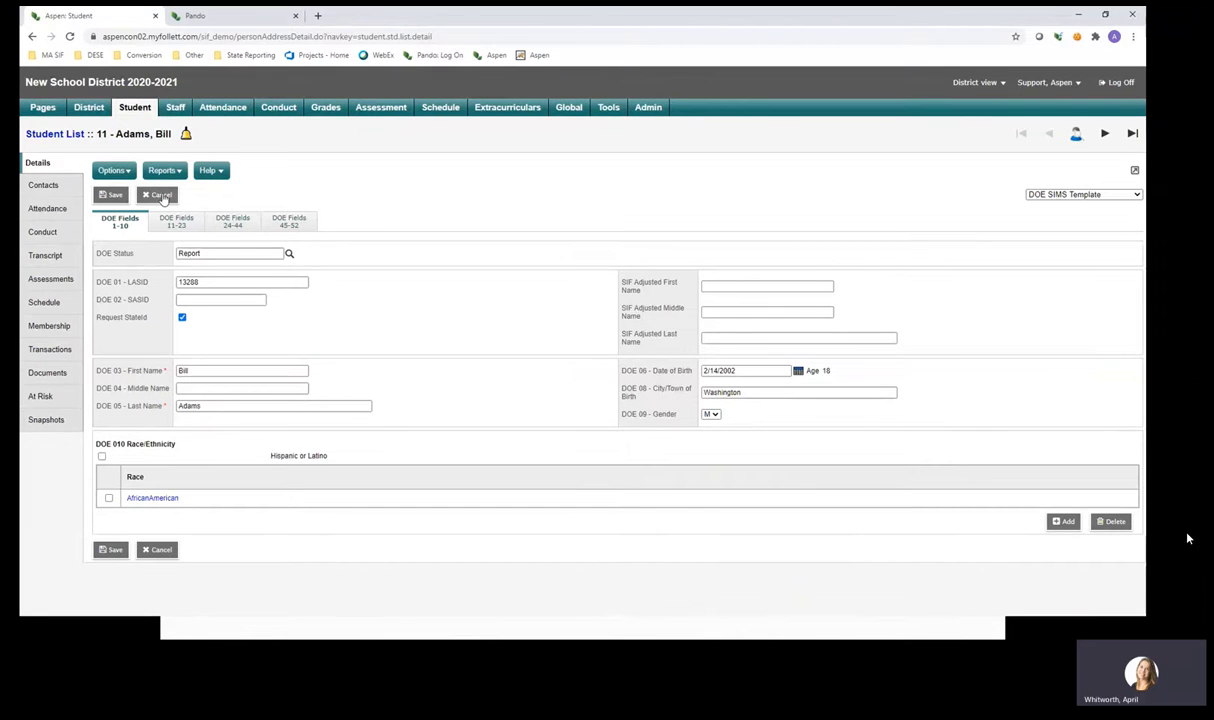
Discard the unsaved DOE edits, reopen the first student's record, then bring up the Pando guidance page.
{"action": "left_click", "coordinate": [160, 195]}
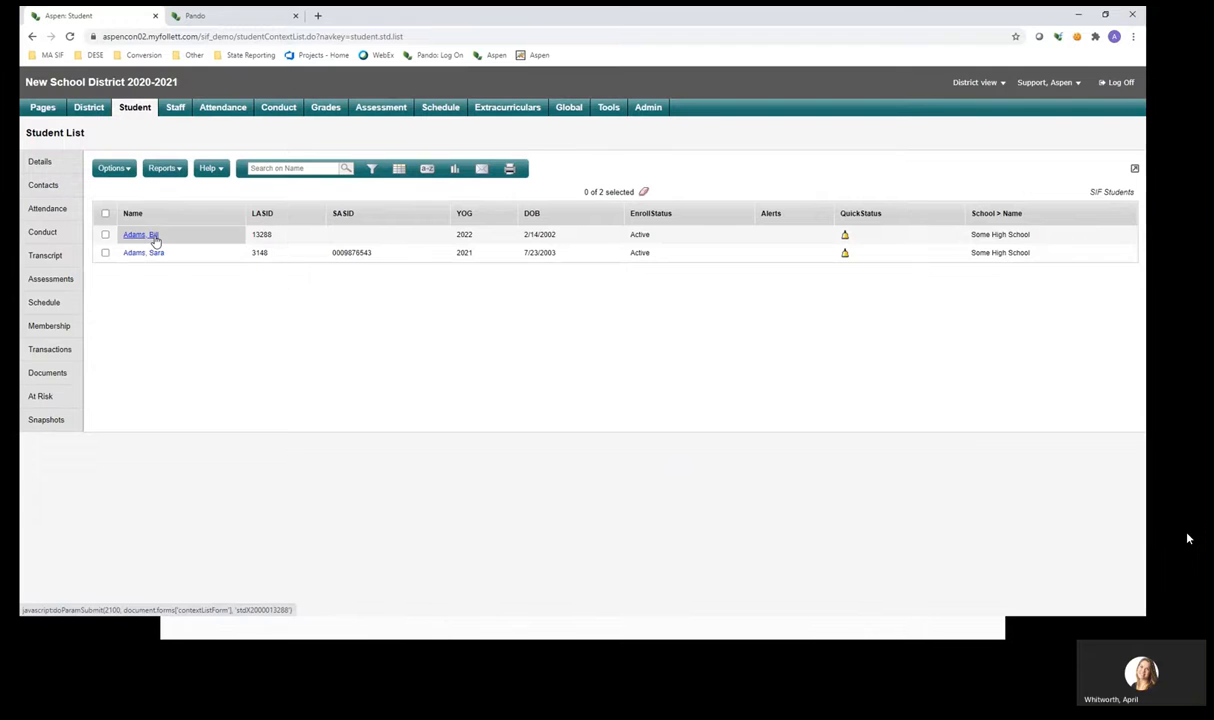
{"action": "left_click", "coordinate": [154, 238]}
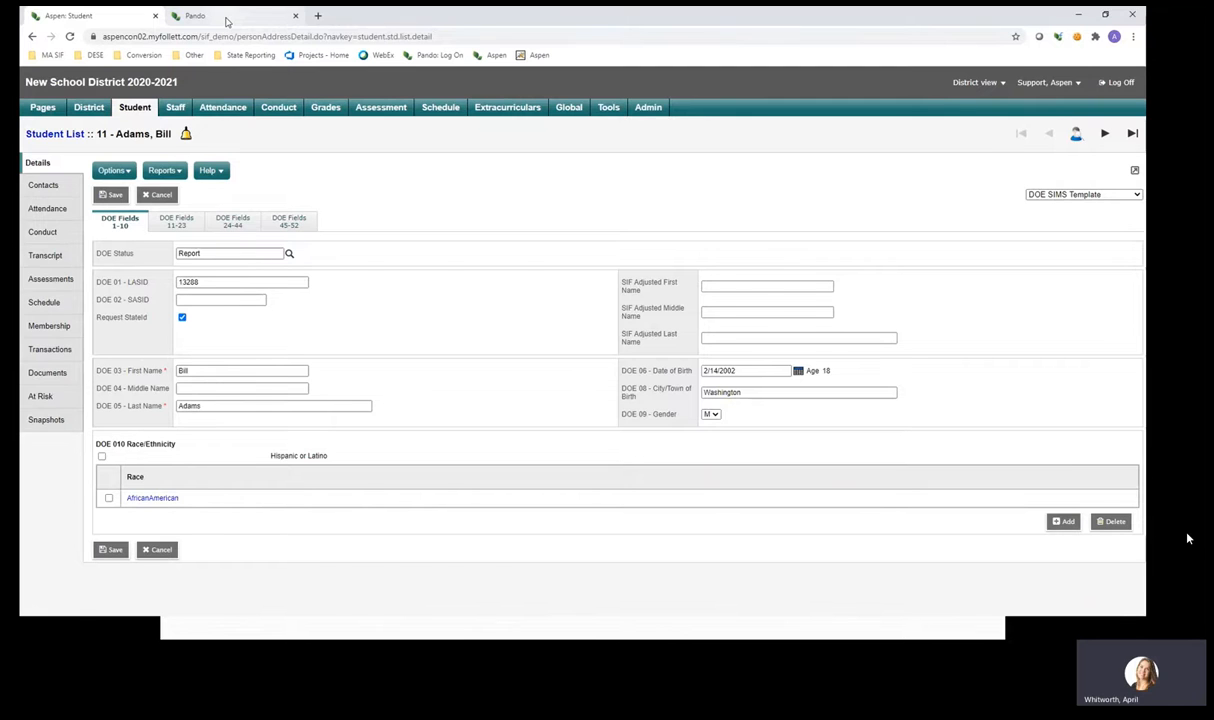
{"action": "left_click", "coordinate": [226, 17]}
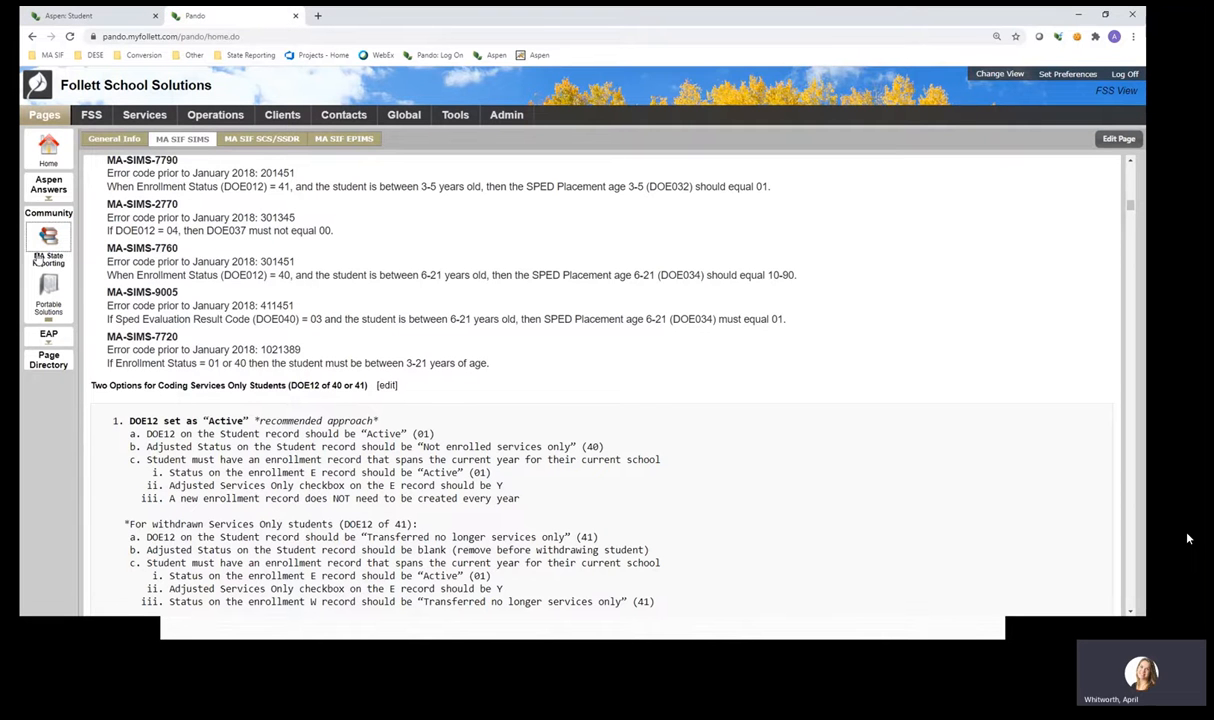
Re-add MA State Reporting to quick access via Page Directory and open its MA SIF SIMS section.
{"action": "left_click", "coordinate": [49, 243]}
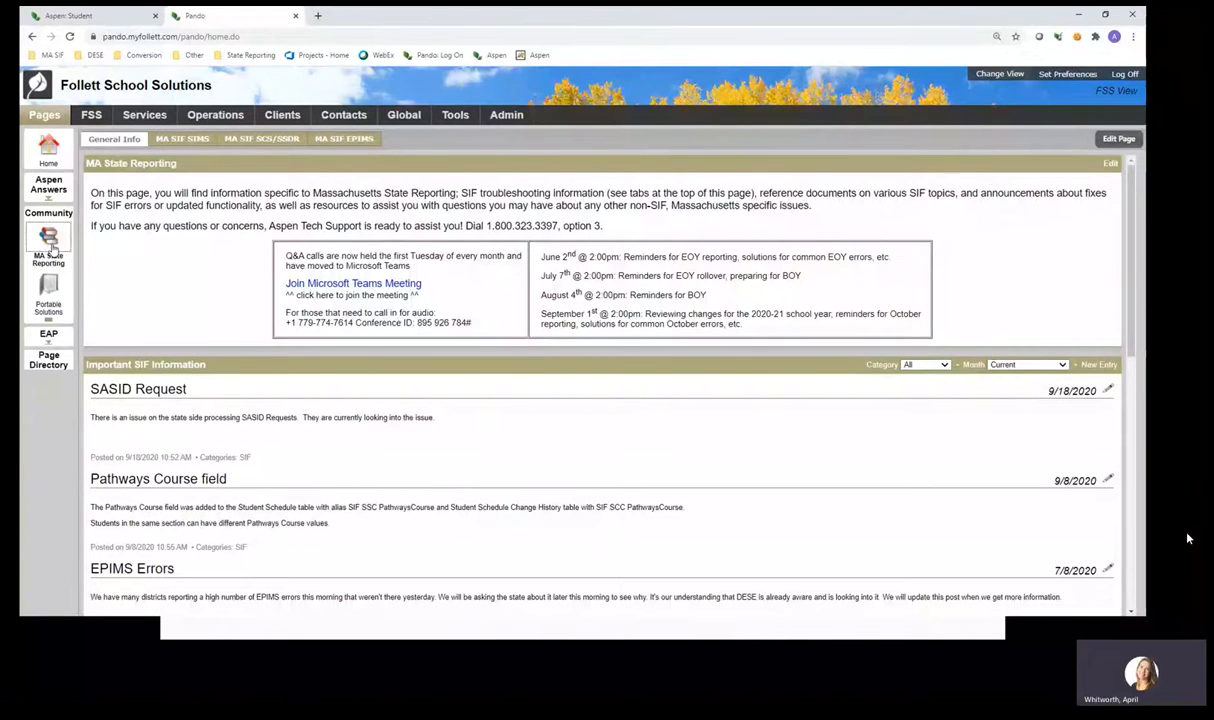
{"action": "left_click", "coordinate": [50, 362]}
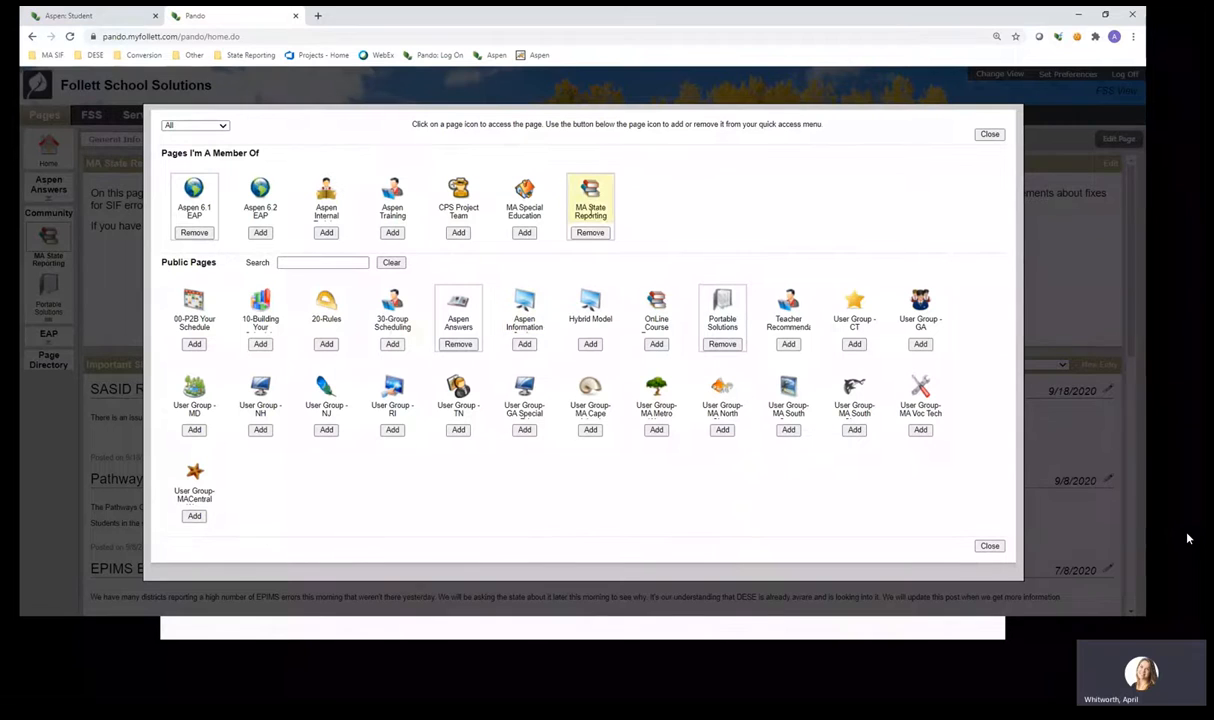
{"action": "left_click", "coordinate": [592, 234]}
{"action": "left_click", "coordinate": [591, 233]}
{"action": "left_click", "coordinate": [991, 136]}
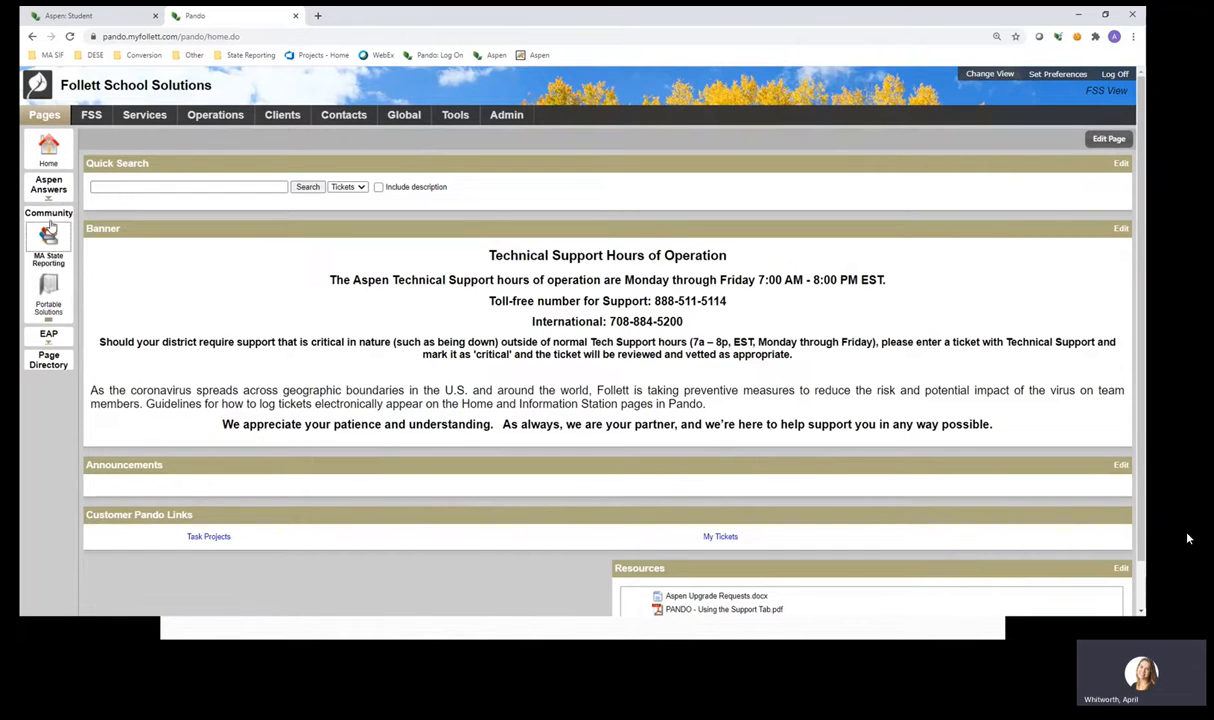
{"action": "left_click", "coordinate": [51, 240]}
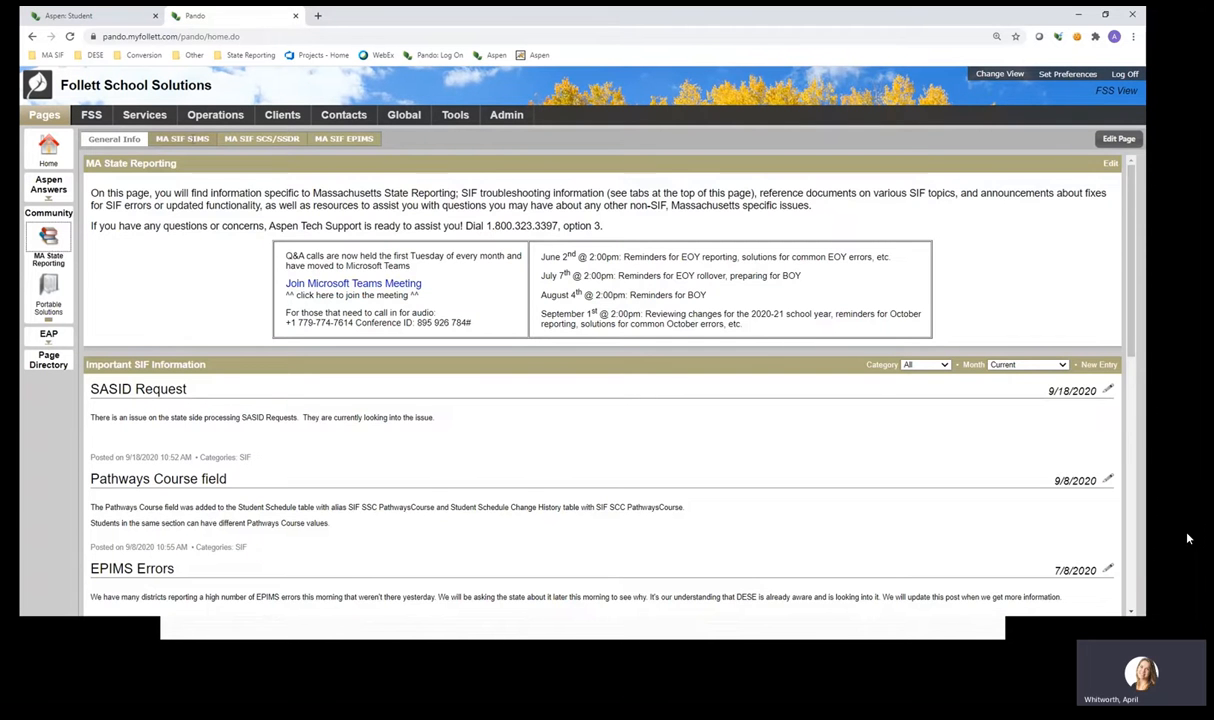
{"action": "left_click", "coordinate": [193, 143]}
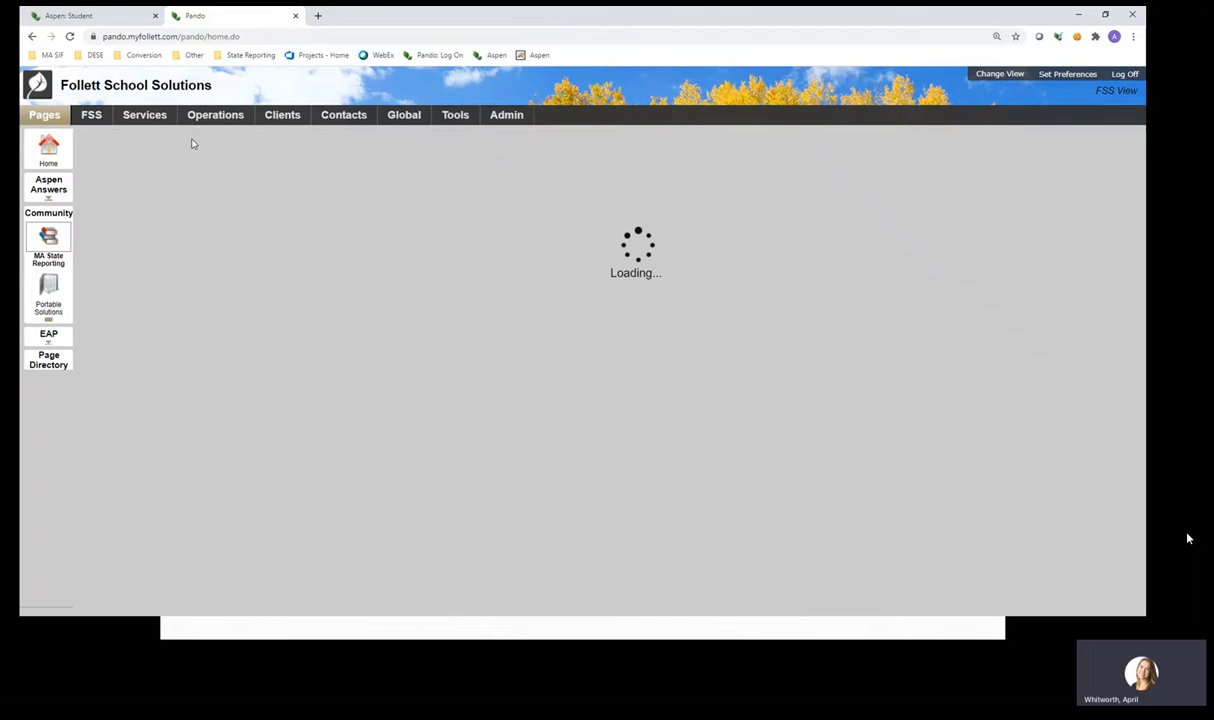
Review the Student Requirements to publish list, singling out the valid SASID requirement.
{"action": "scroll", "coordinate": [100, 300], "scroll_direction": "down", "scroll_amount": 3}
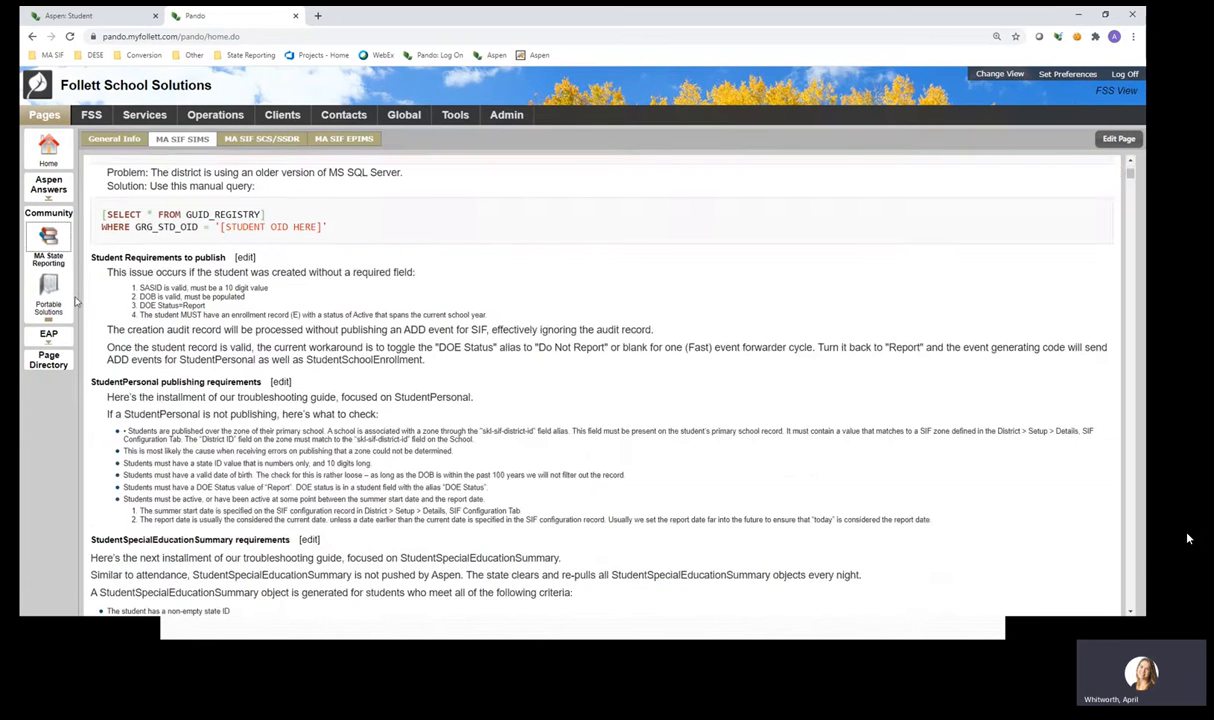
{"action": "left_click_drag", "start_coordinate": [90, 257], "coordinate": [285, 315]}
{"action": "left_click", "coordinate": [336, 304]}
{"action": "double_click", "coordinate": [150, 288]}
Check the student's single active E2 enrollment dated 9/5/2018 at Some High School.
{"action": "left_click", "coordinate": [110, 18]}
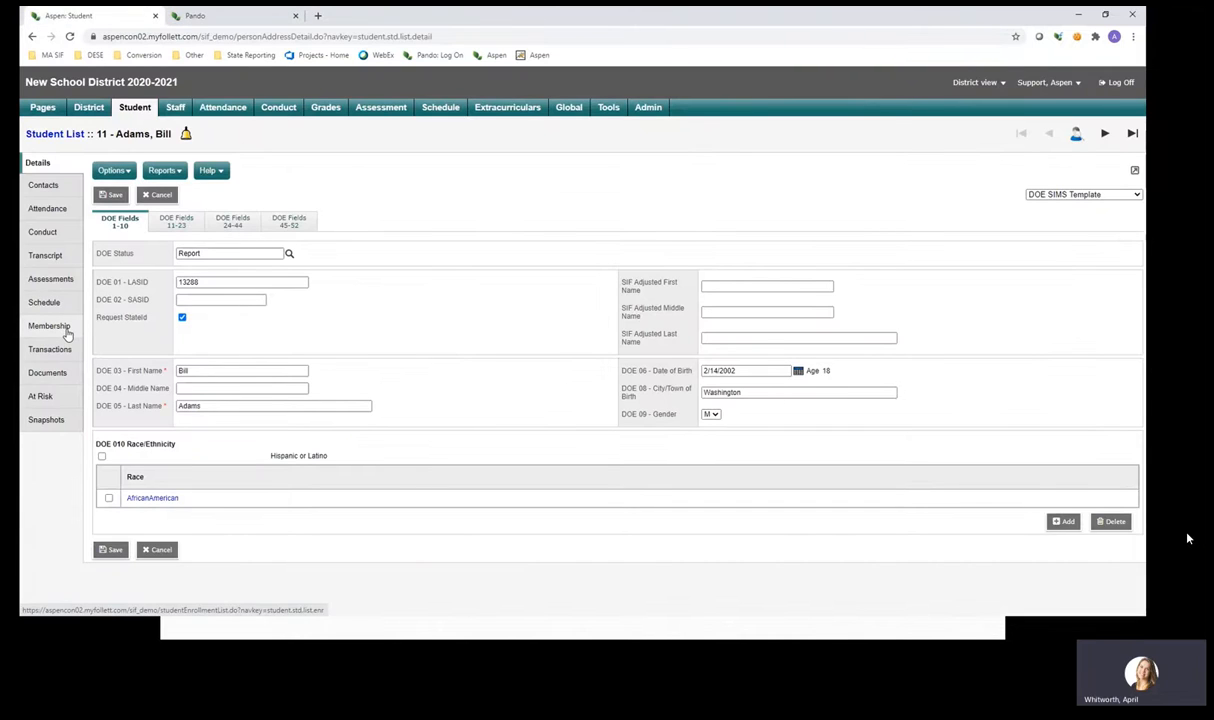
{"action": "left_click", "coordinate": [66, 330]}
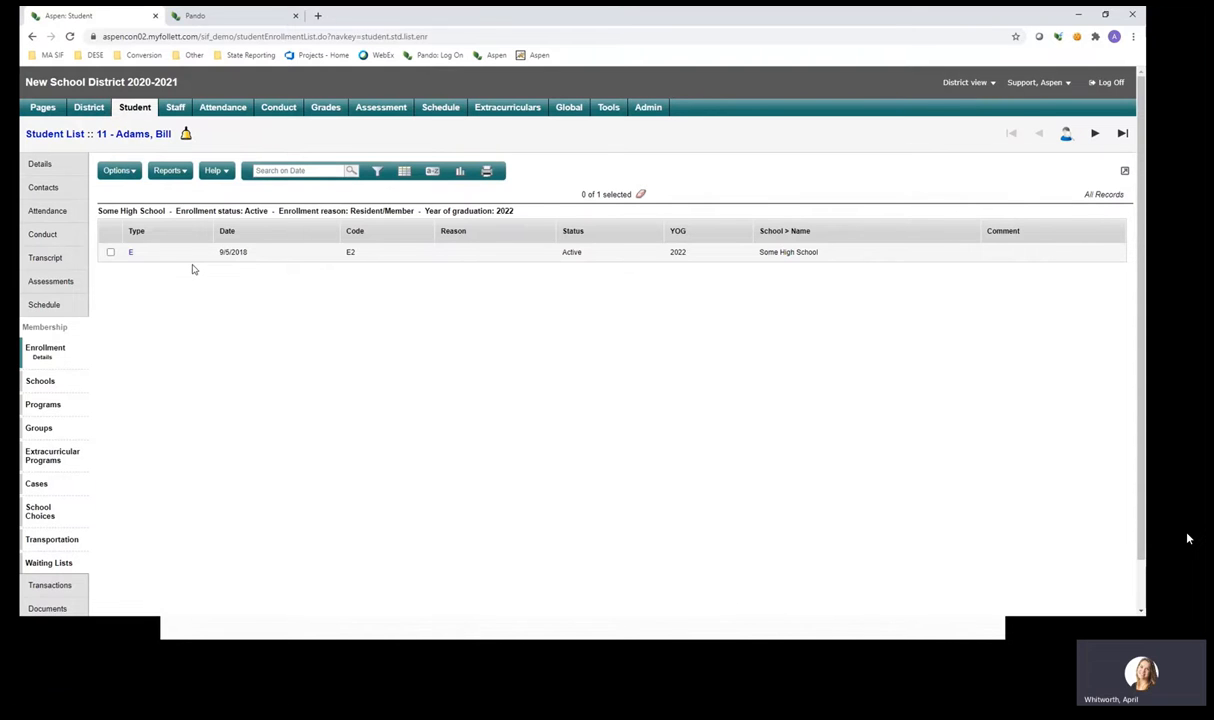
{"action": "left_click_drag", "start_coordinate": [248, 251], "coordinate": [224, 260]}
{"action": "left_click", "coordinate": [270, 250]}
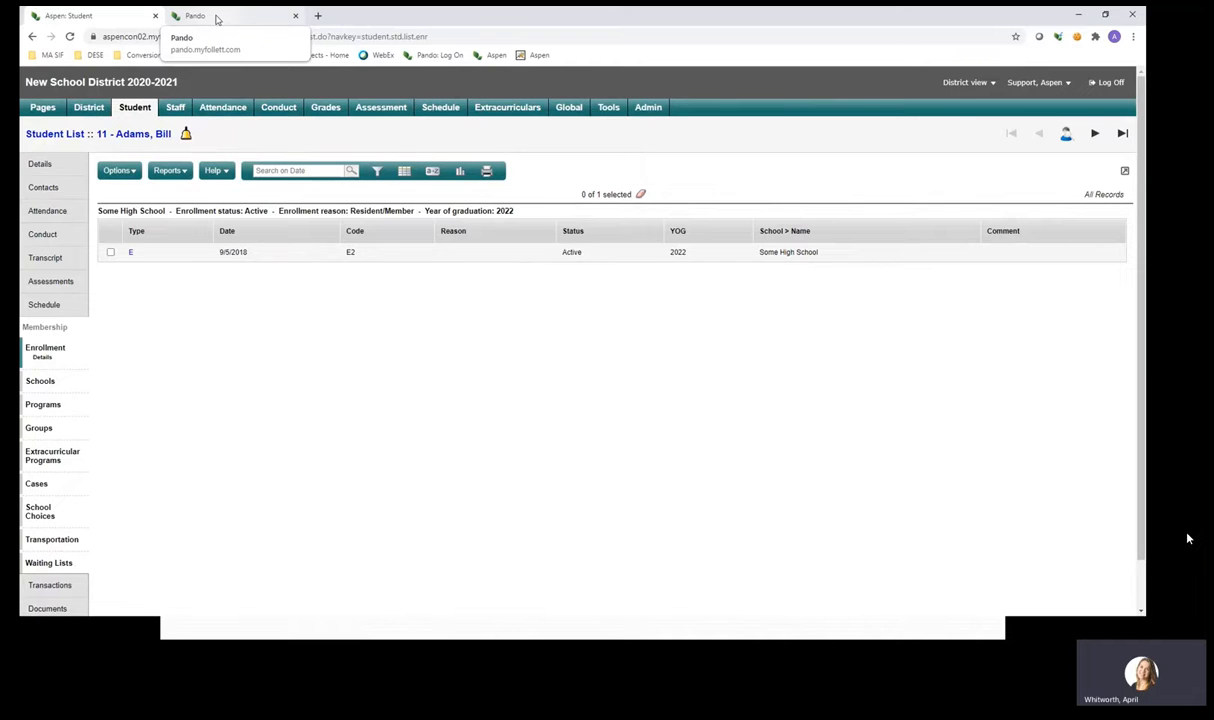
Search the Pando guide for 'services only'.
{"action": "left_click", "coordinate": [216, 18]}
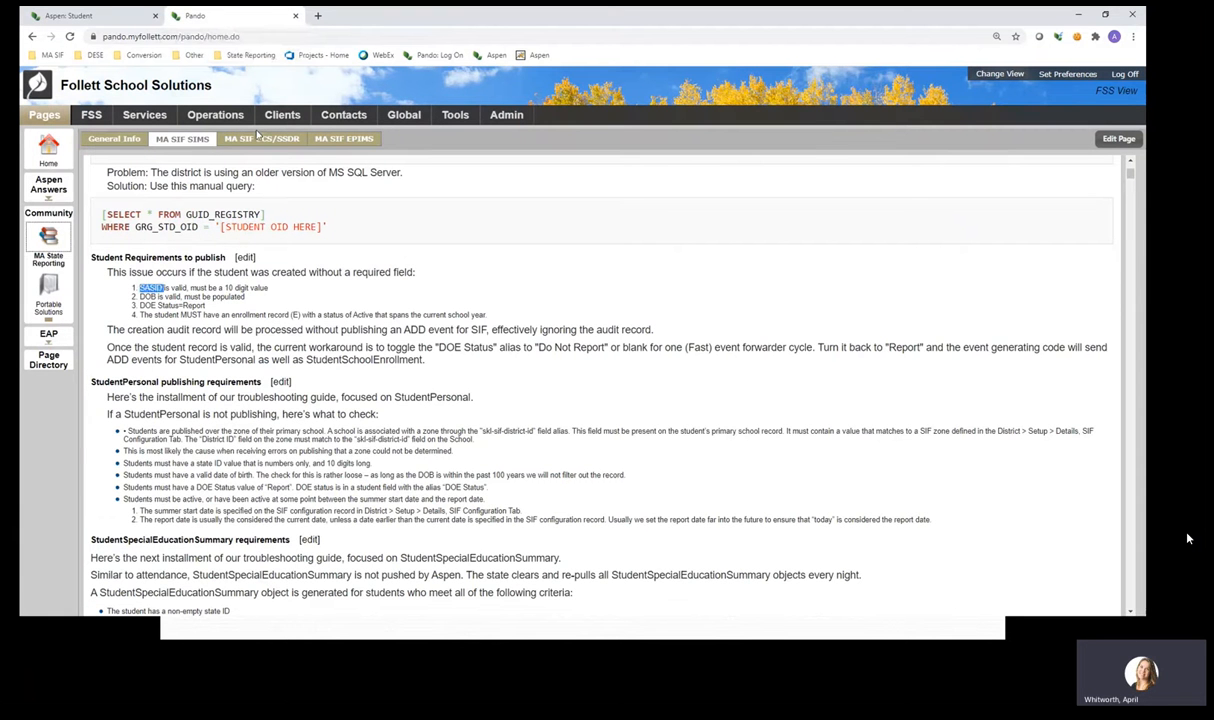
{"action": "left_click", "coordinate": [358, 217]}
{"action": "key", "text": "ctrl+f"}
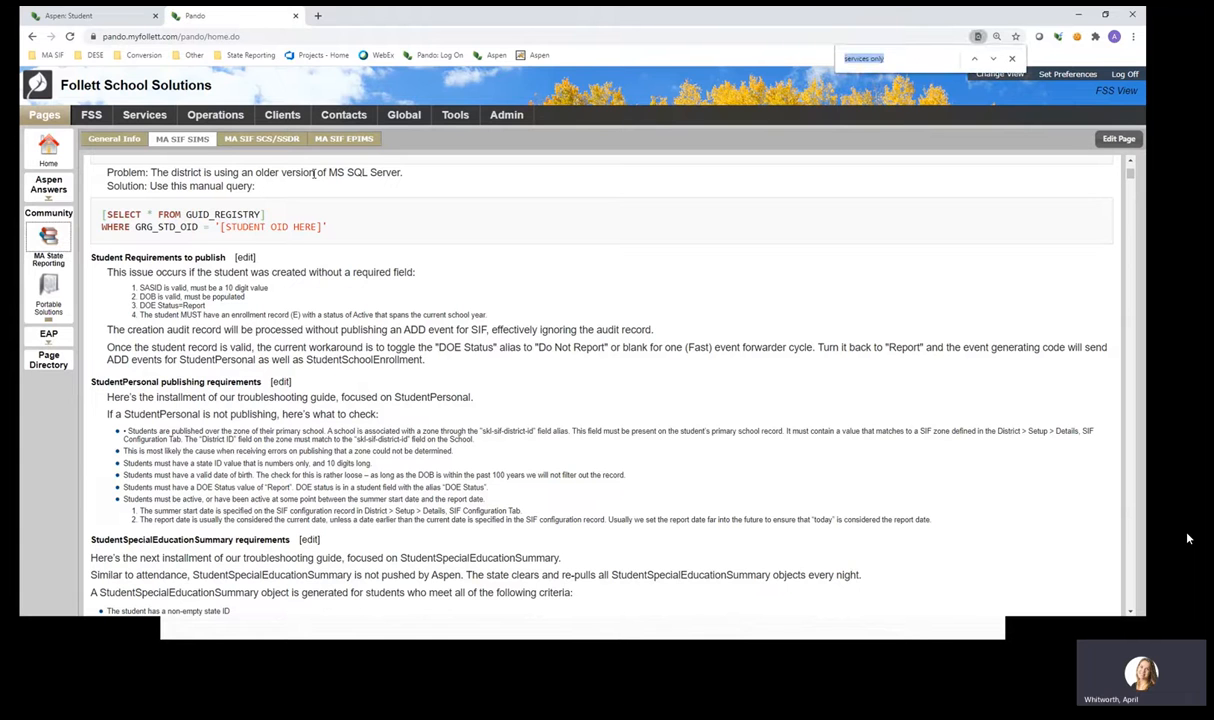
{"action": "type", "text": "services only"}
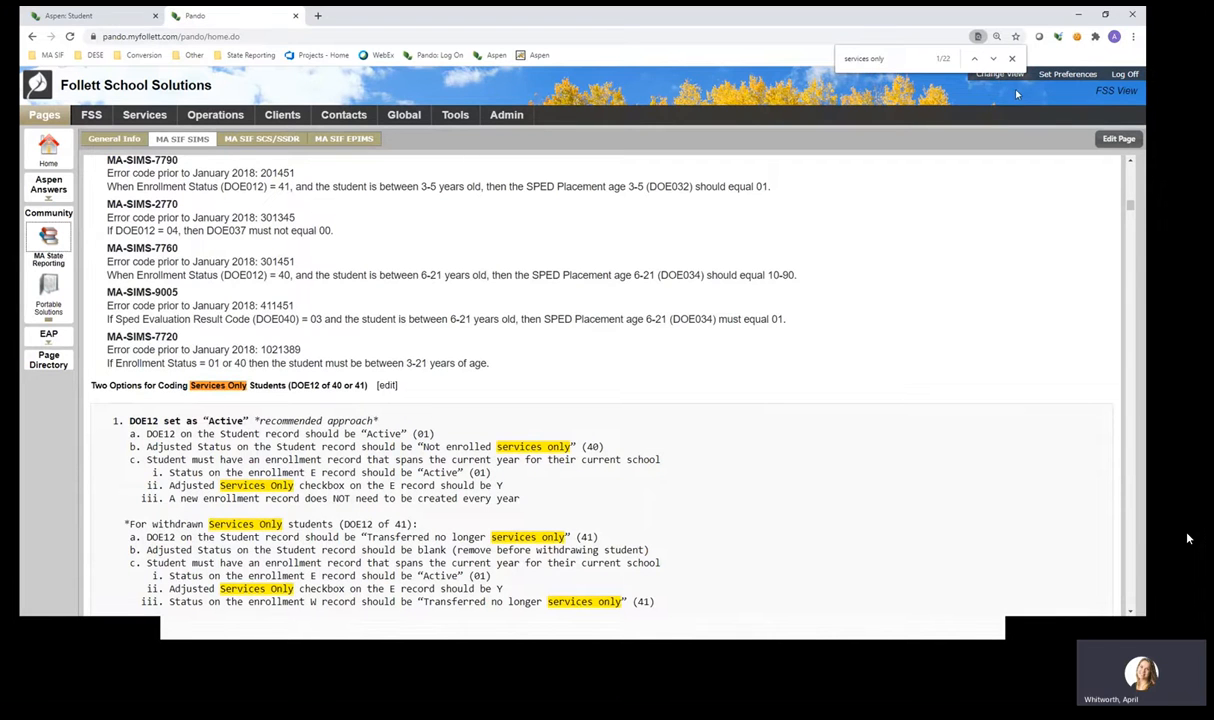
{"action": "left_click", "coordinate": [1012, 61]}
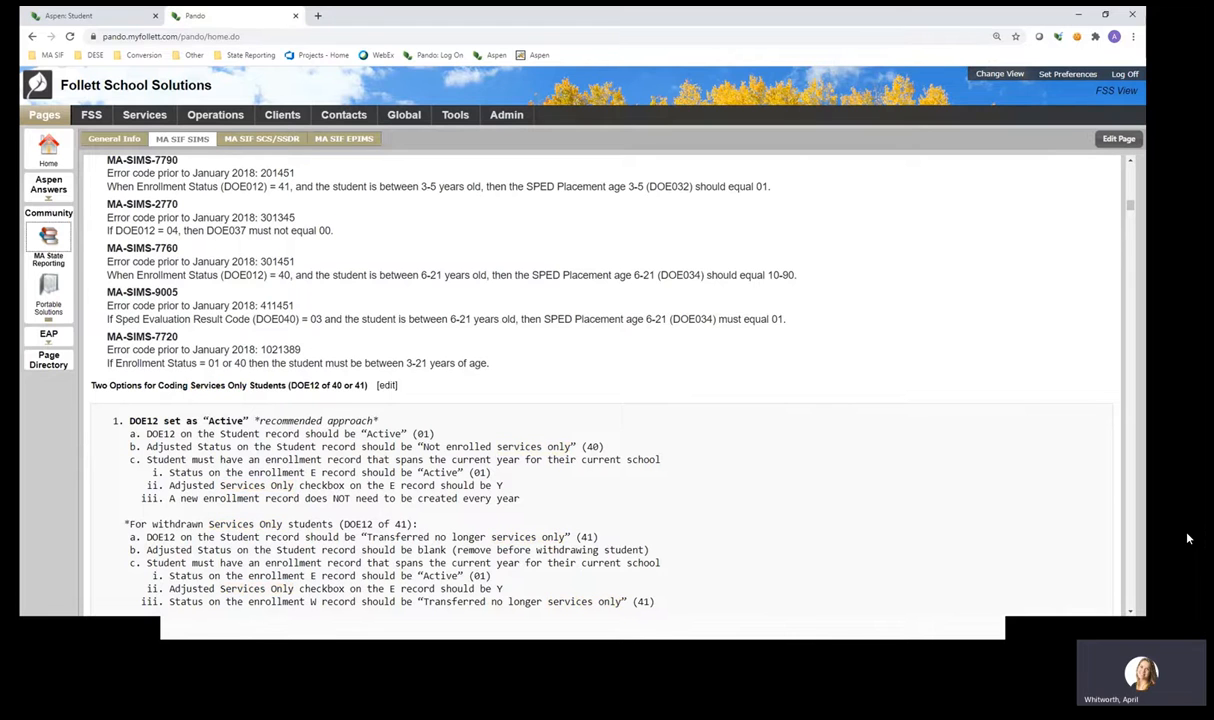
Scroll to the Services Only coding options and highlight DOE12 Active and Adjusted Status.
{"action": "left_click", "coordinate": [1131, 612]}
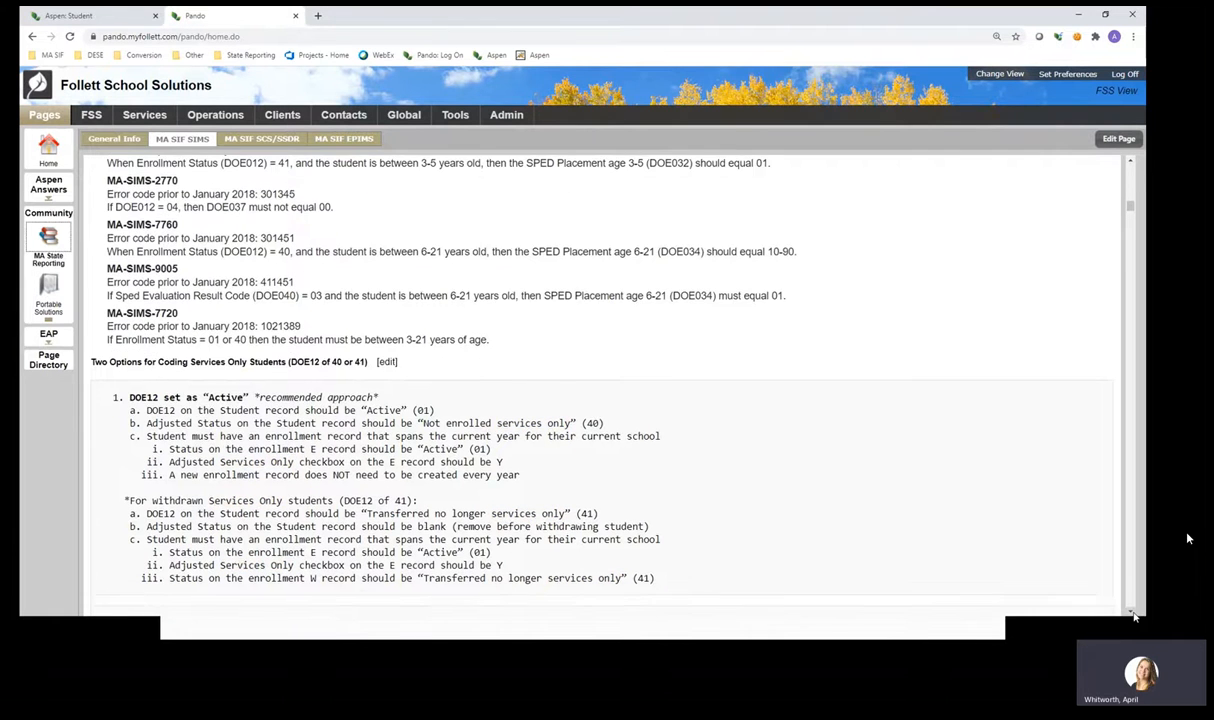
{"action": "left_click", "coordinate": [1132, 612]}
{"action": "left_click", "coordinate": [1132, 612]}
{"action": "left_click", "coordinate": [1132, 612]}
{"action": "left_click", "coordinate": [1132, 612]}
{"action": "left_click", "coordinate": [1132, 612]}
{"action": "left_click", "coordinate": [1132, 612]}
{"action": "left_click", "coordinate": [1132, 612]}
{"action": "left_click", "coordinate": [1132, 612]}
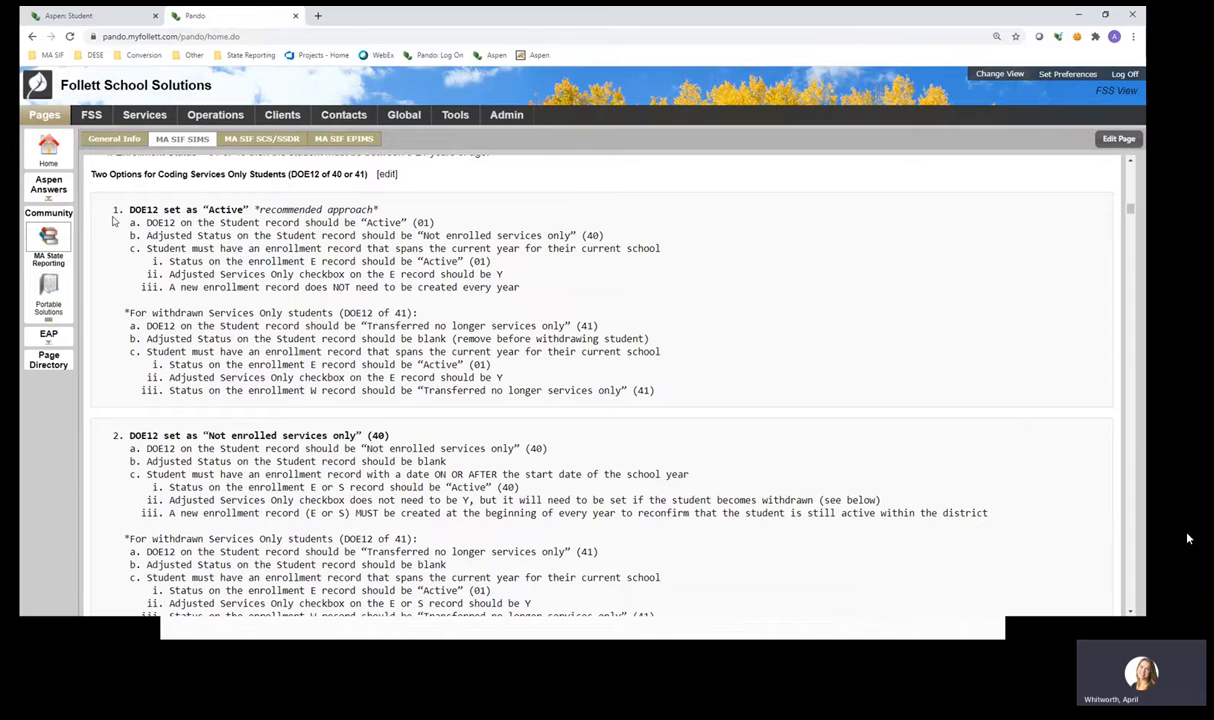
{"action": "left_click_drag", "start_coordinate": [111, 209], "coordinate": [121, 209]}
{"action": "left_click", "coordinate": [503, 219]}
{"action": "left_click_drag", "start_coordinate": [147, 235], "coordinate": [232, 236]}
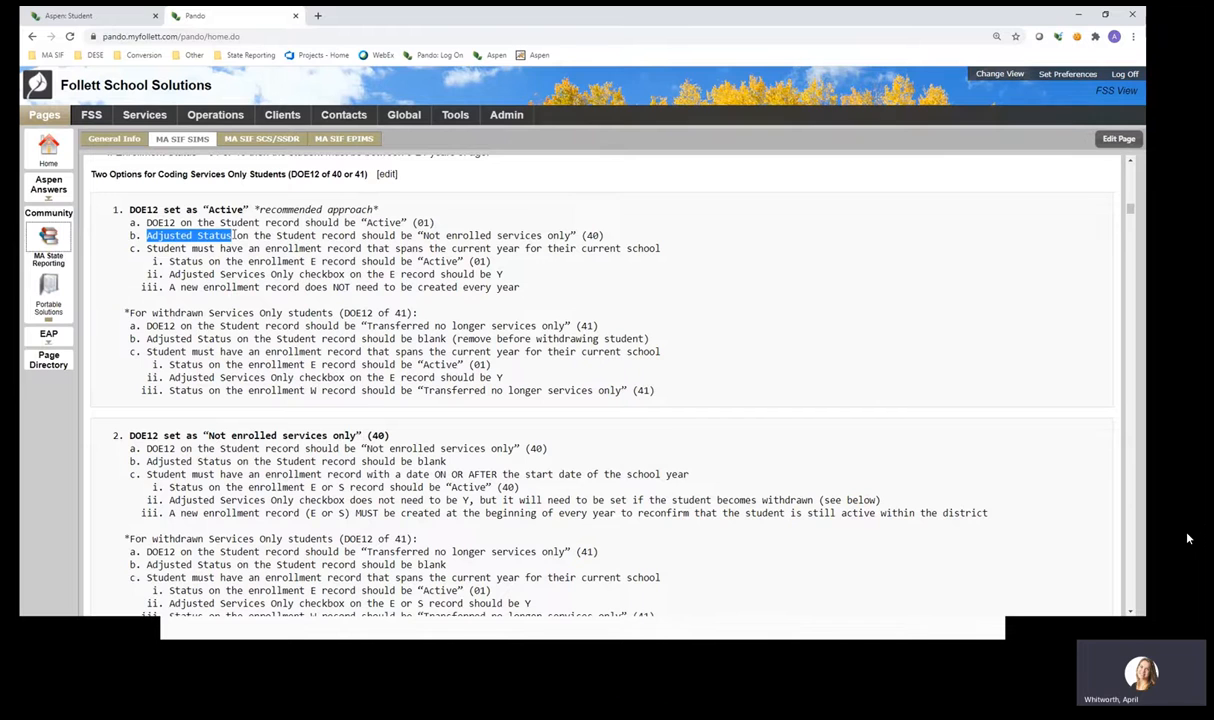
Open the second student's DOE Fields 11-23 and confirm DOE 12 Enrollment Status is Active.
{"action": "left_click", "coordinate": [118, 18]}
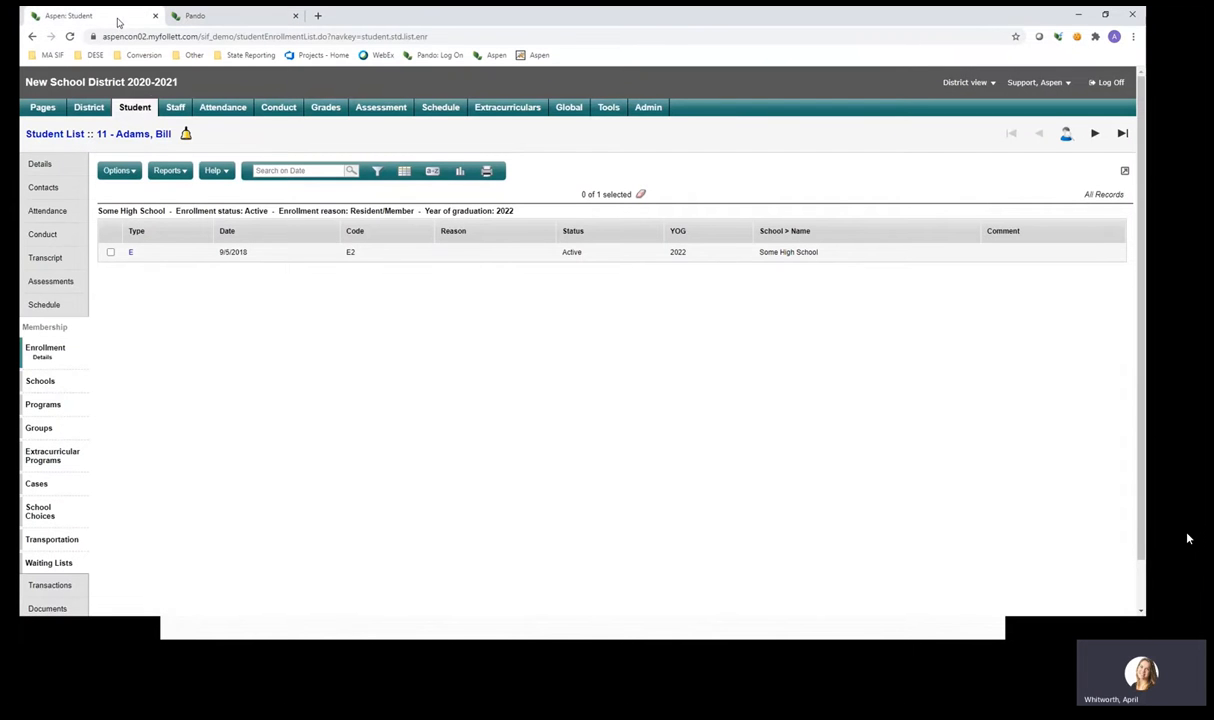
{"action": "left_click", "coordinate": [142, 110]}
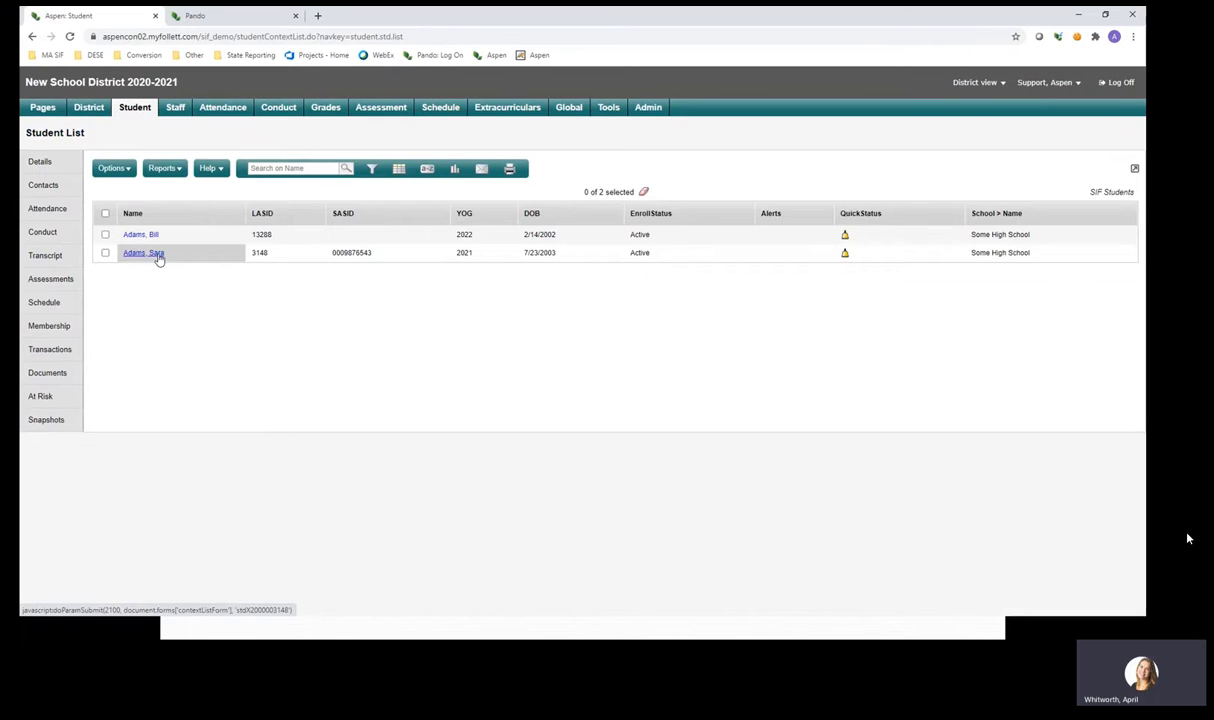
{"action": "left_click", "coordinate": [156, 255]}
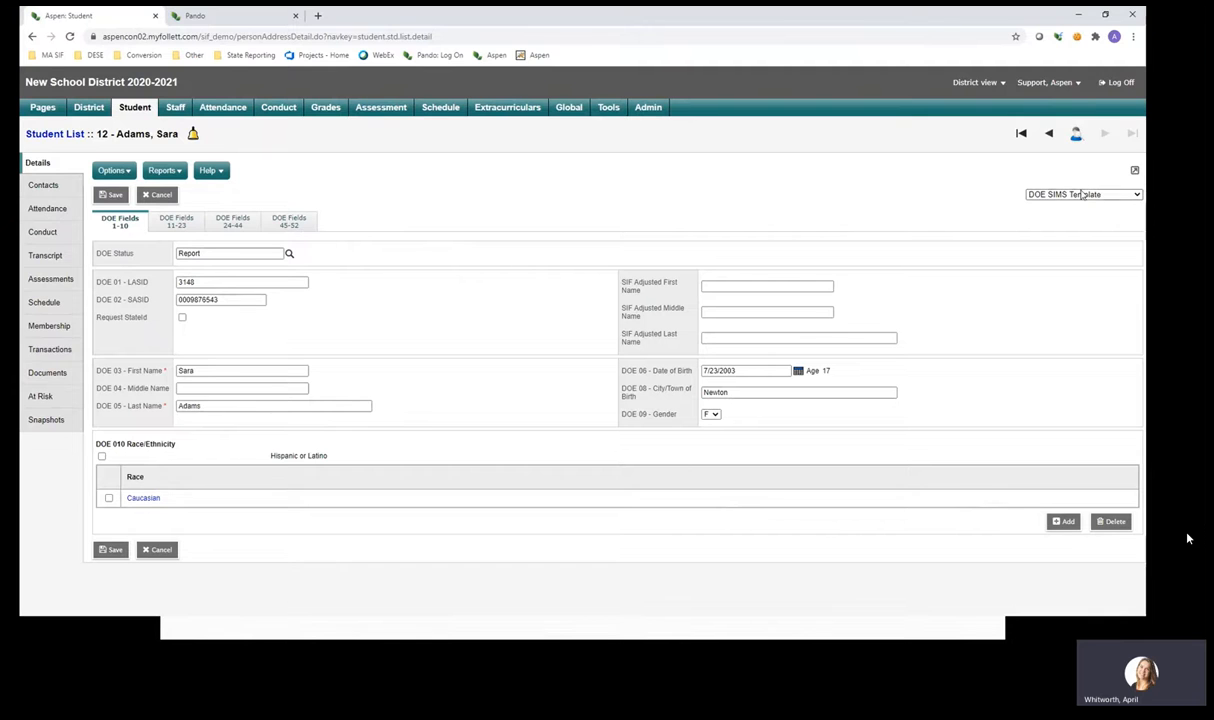
{"action": "left_click", "coordinate": [176, 226]}
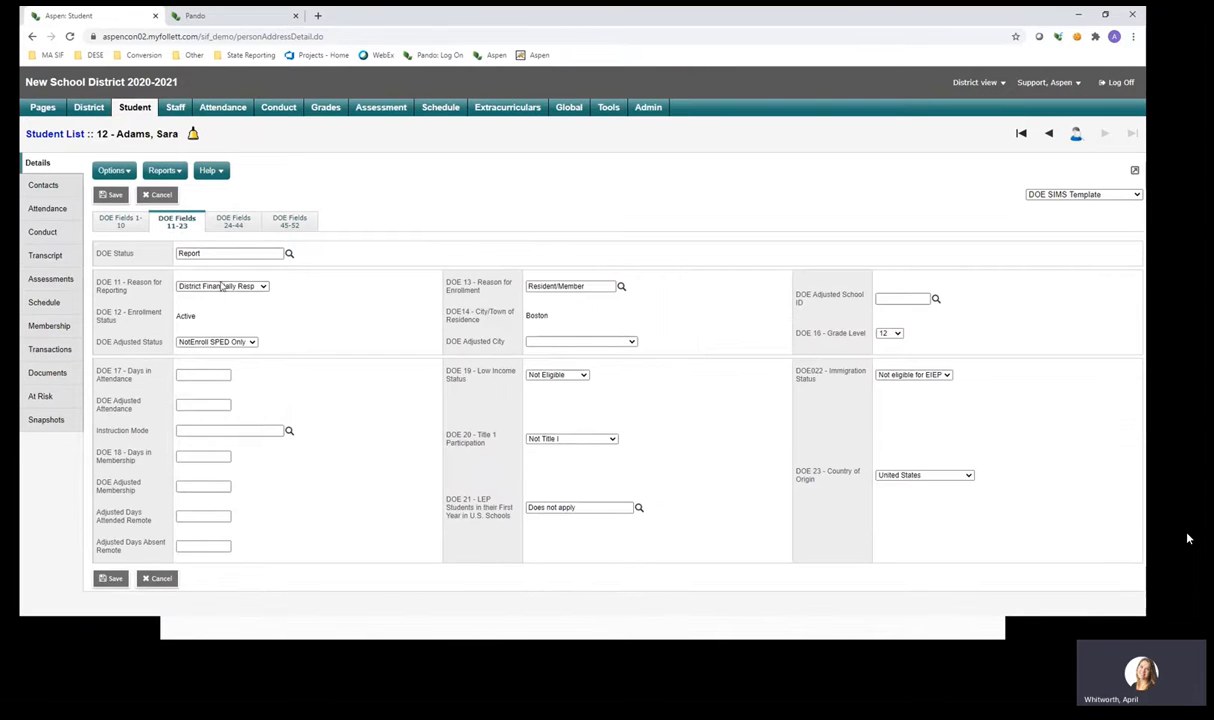
{"action": "double_click", "coordinate": [188, 316]}
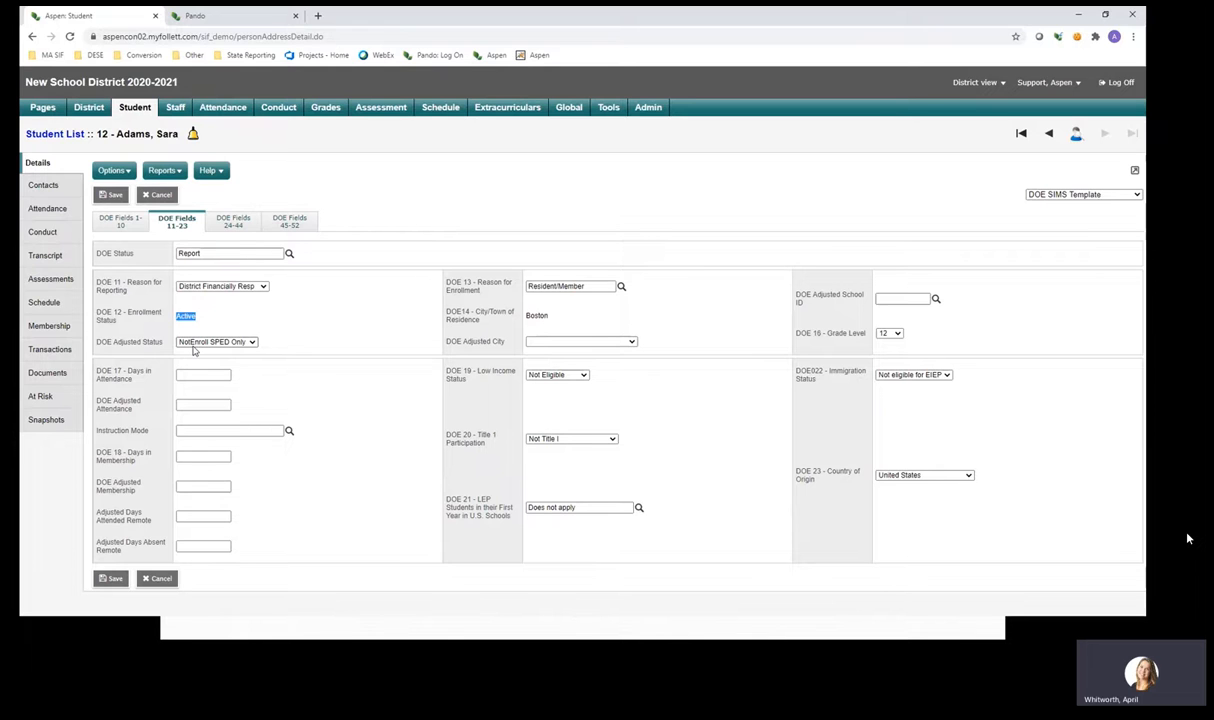
{"action": "left_click", "coordinate": [222, 17]}
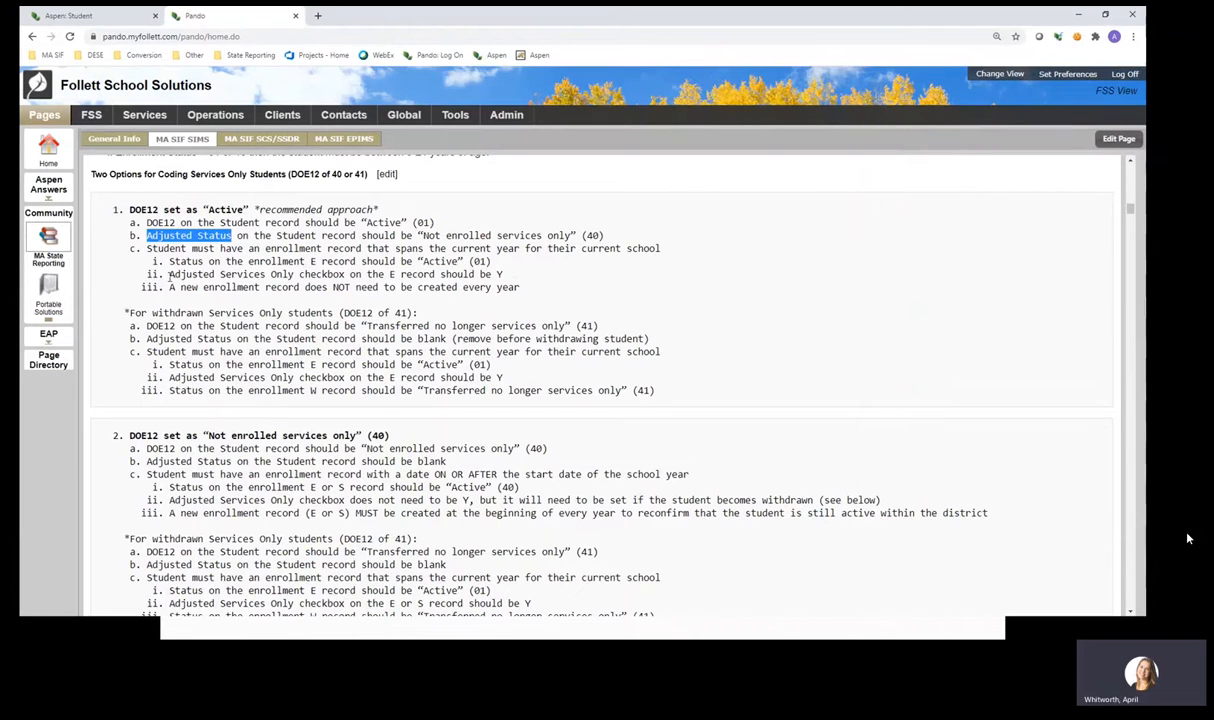
Highlight the rule that the E record's Adjusted Services Only checkbox should be Y.
{"action": "left_click_drag", "start_coordinate": [169, 275], "coordinate": [508, 274]}
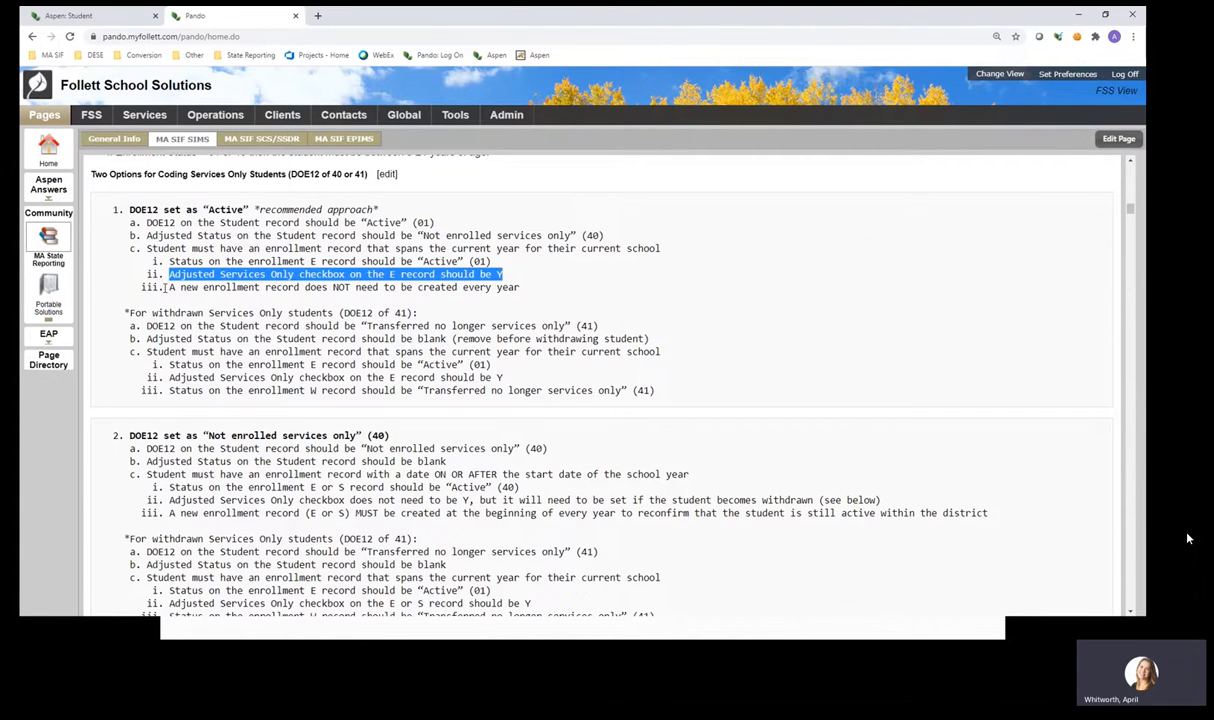
{"action": "left_click", "coordinate": [163, 287]}
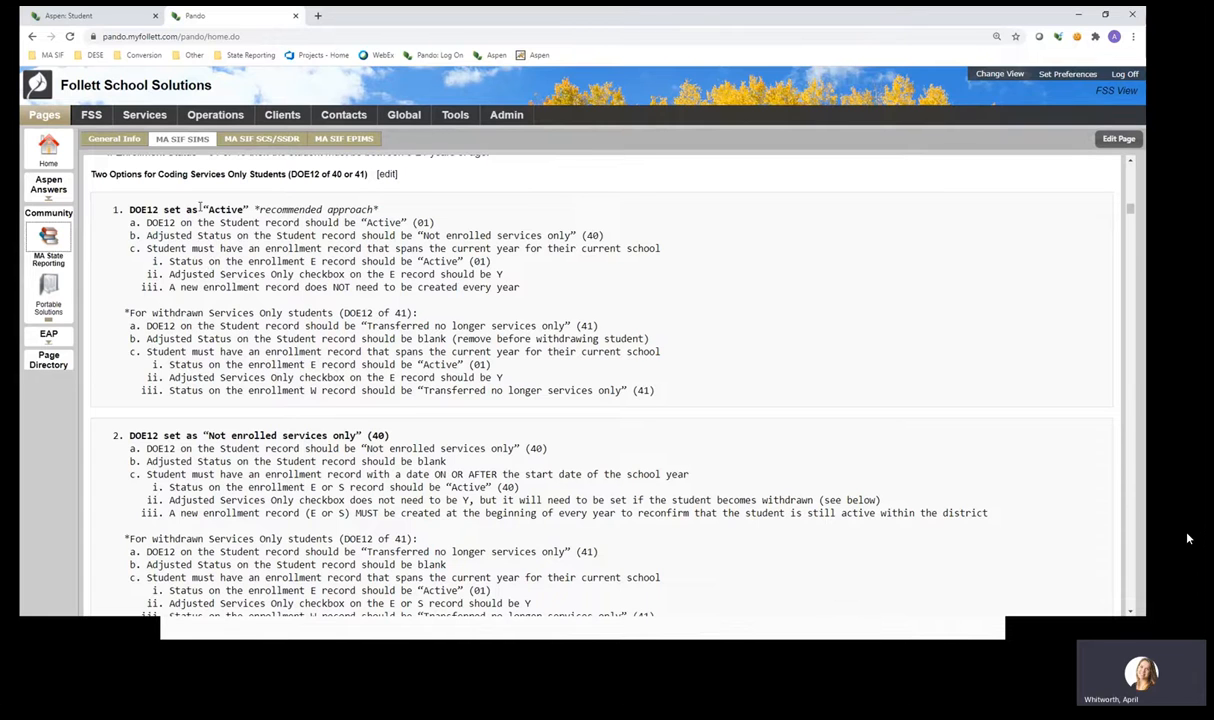
Open the student's Aspen enrollment history and select only the 9/2/2017 E enrollment row.
{"action": "left_click", "coordinate": [98, 19]}
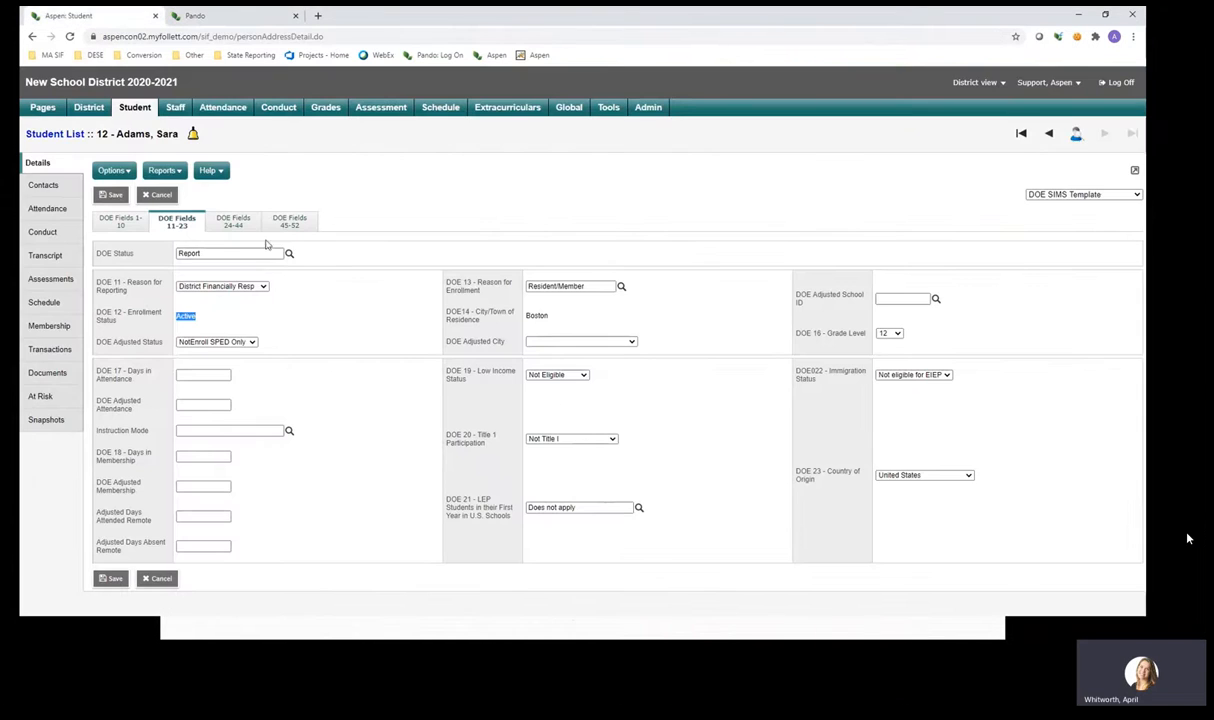
{"action": "left_click", "coordinate": [58, 327]}
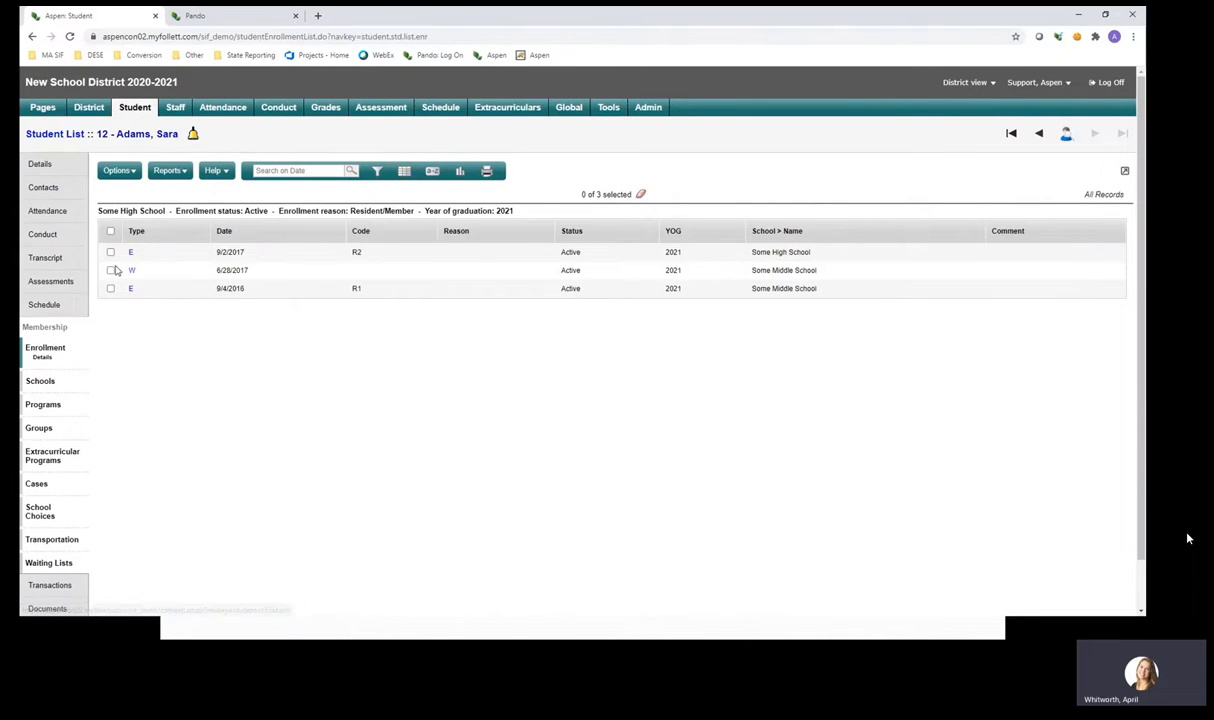
{"action": "left_click", "coordinate": [110, 252]}
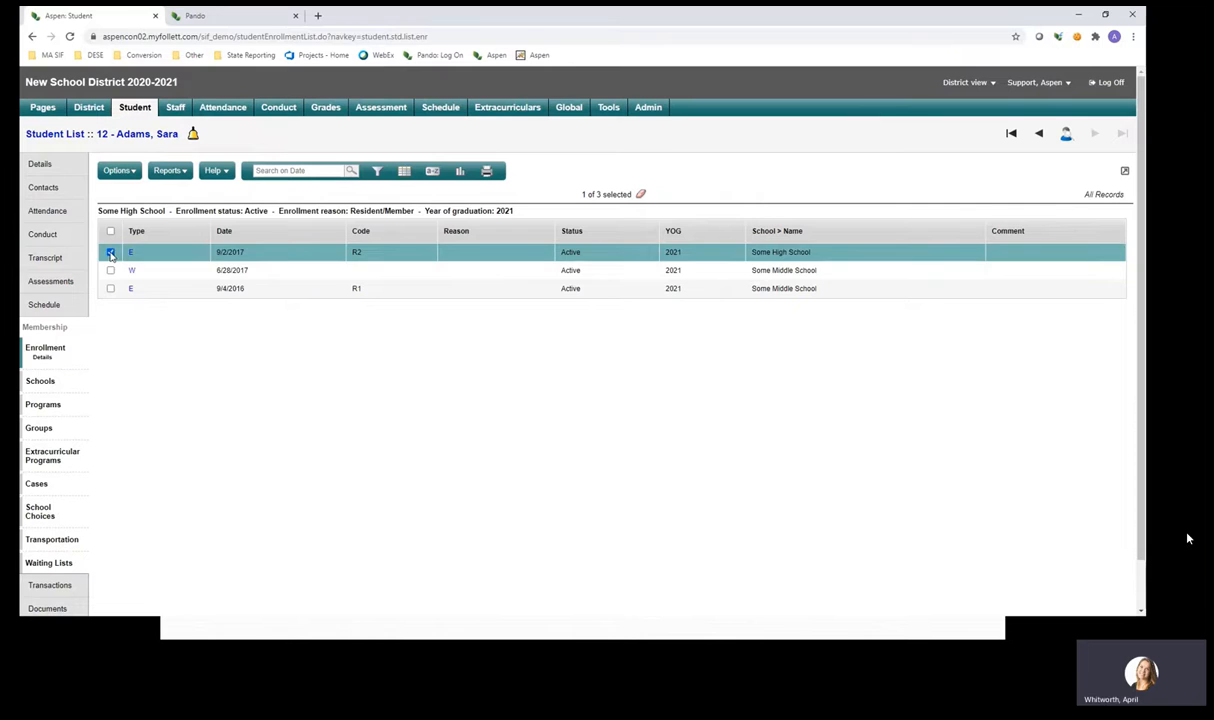
{"action": "left_click", "coordinate": [110, 252]}
{"action": "left_click", "coordinate": [110, 270]}
{"action": "left_click", "coordinate": [110, 288]}
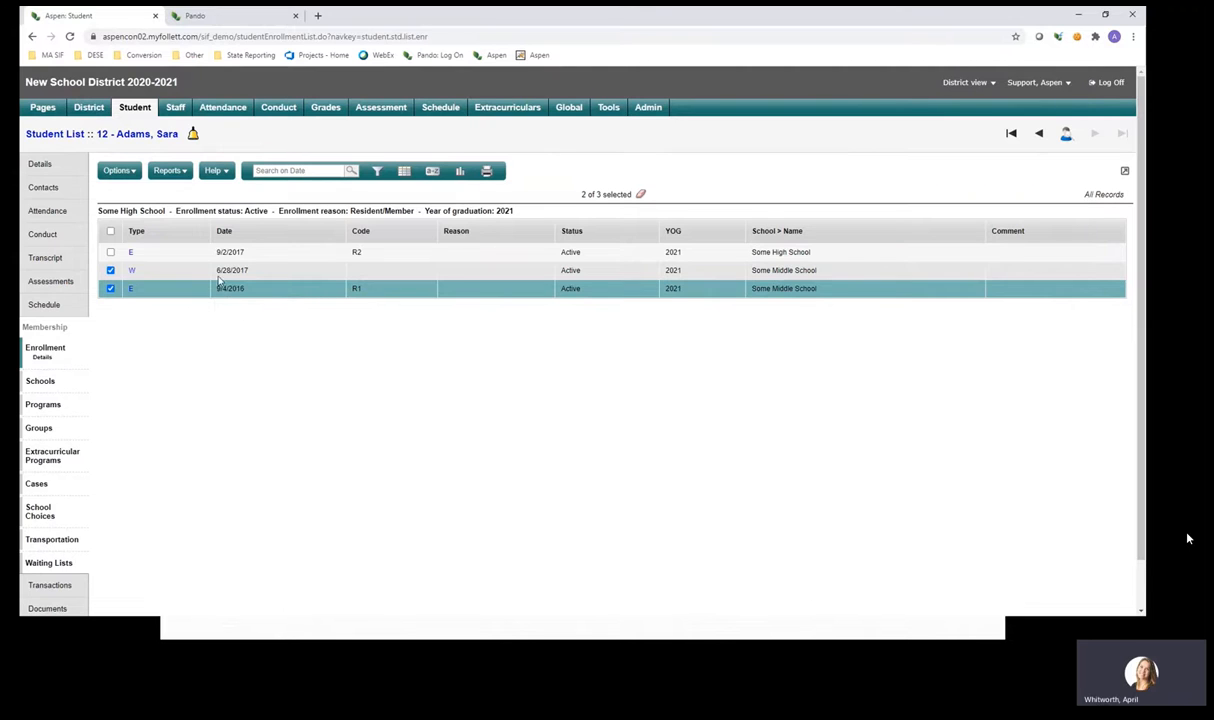
{"action": "left_click", "coordinate": [110, 270]}
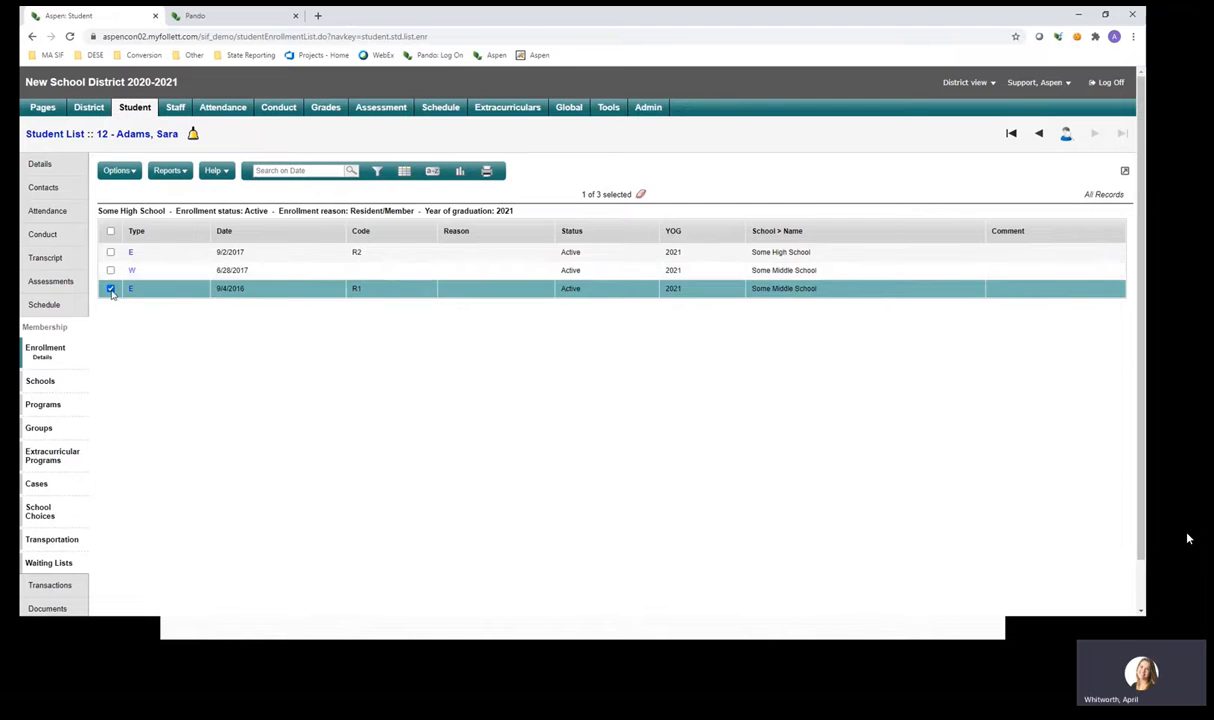
{"action": "left_click", "coordinate": [110, 288]}
{"action": "left_click", "coordinate": [110, 252]}
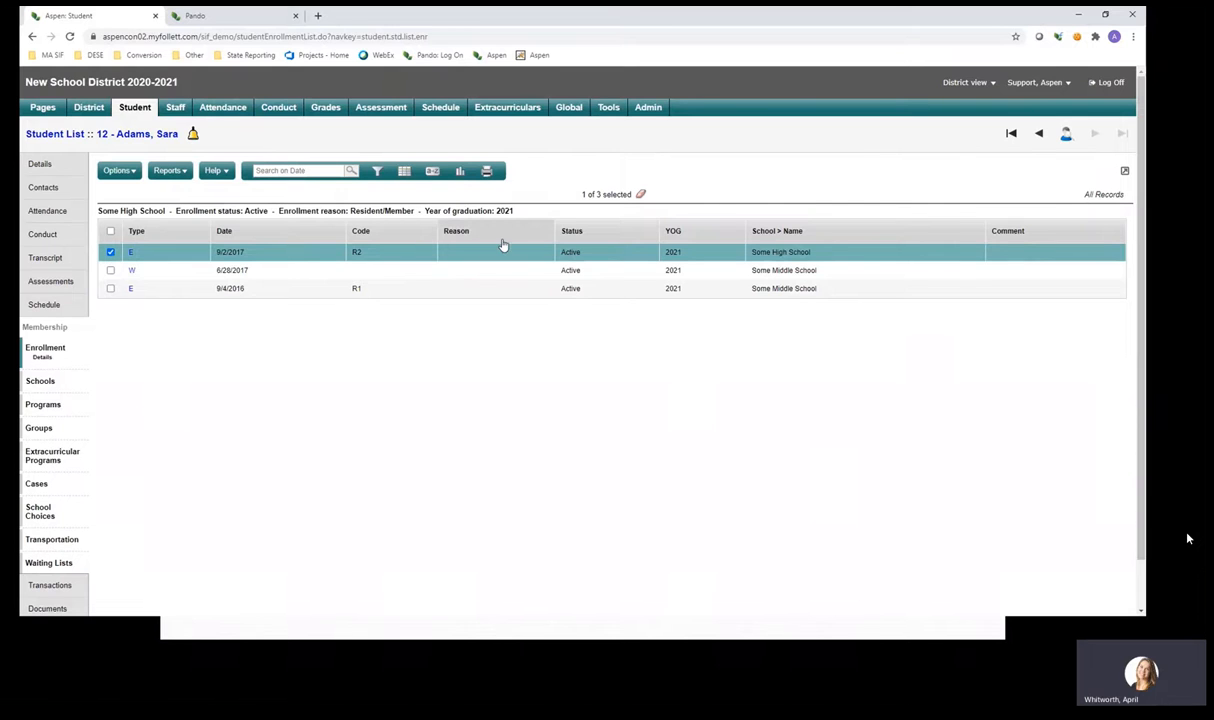
Change the enrollment list's field set to show DOE columns, including Adj ServicesOnly Y.
{"action": "double_click", "coordinate": [565, 252]}
{"action": "left_click", "coordinate": [404, 172]}
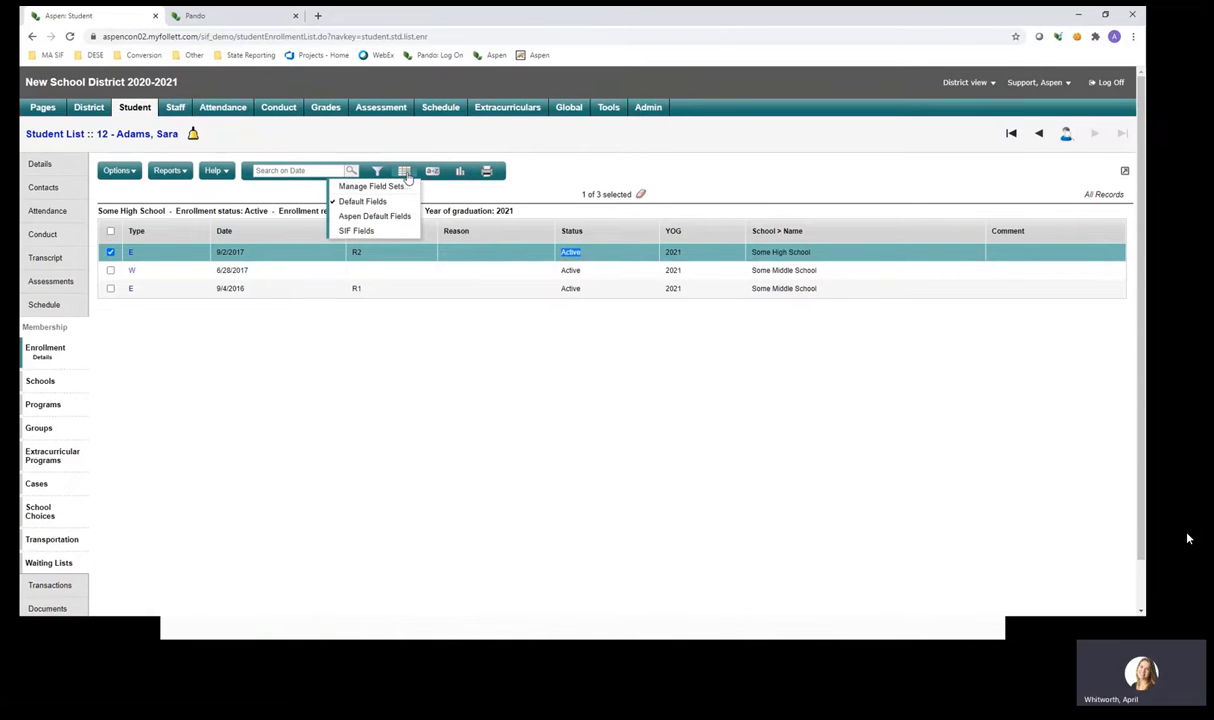
{"action": "left_click", "coordinate": [401, 233]}
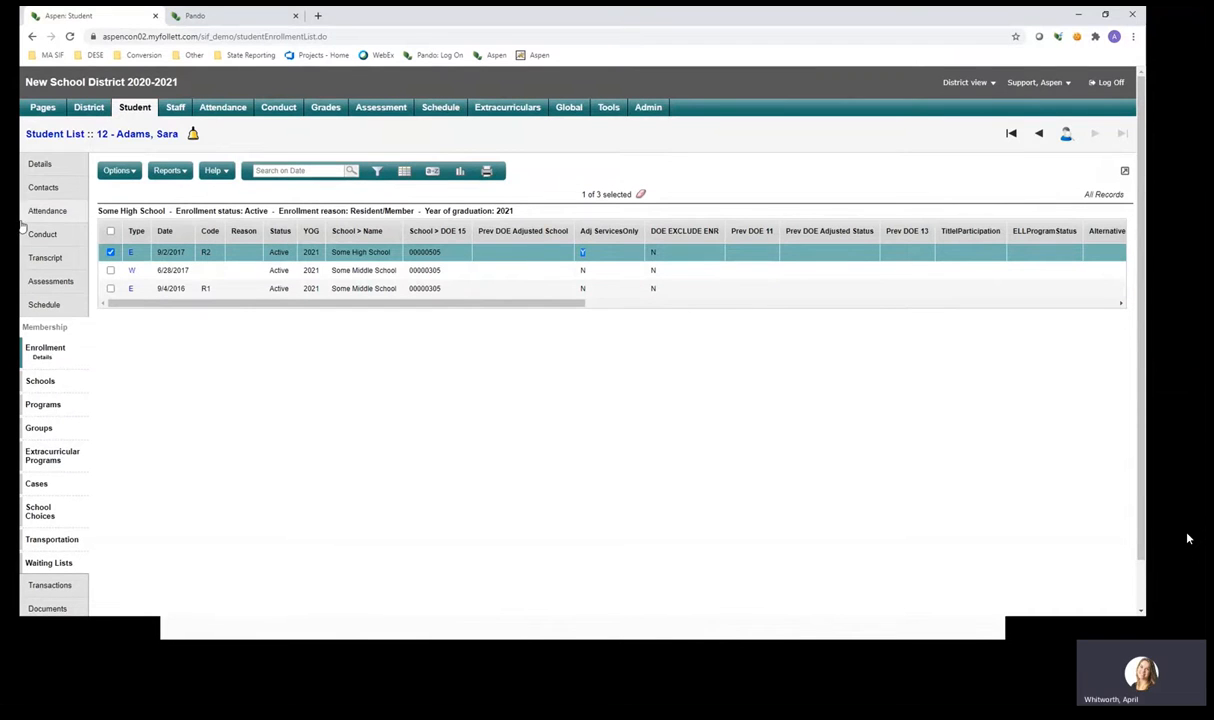
{"action": "left_click", "coordinate": [57, 163]}
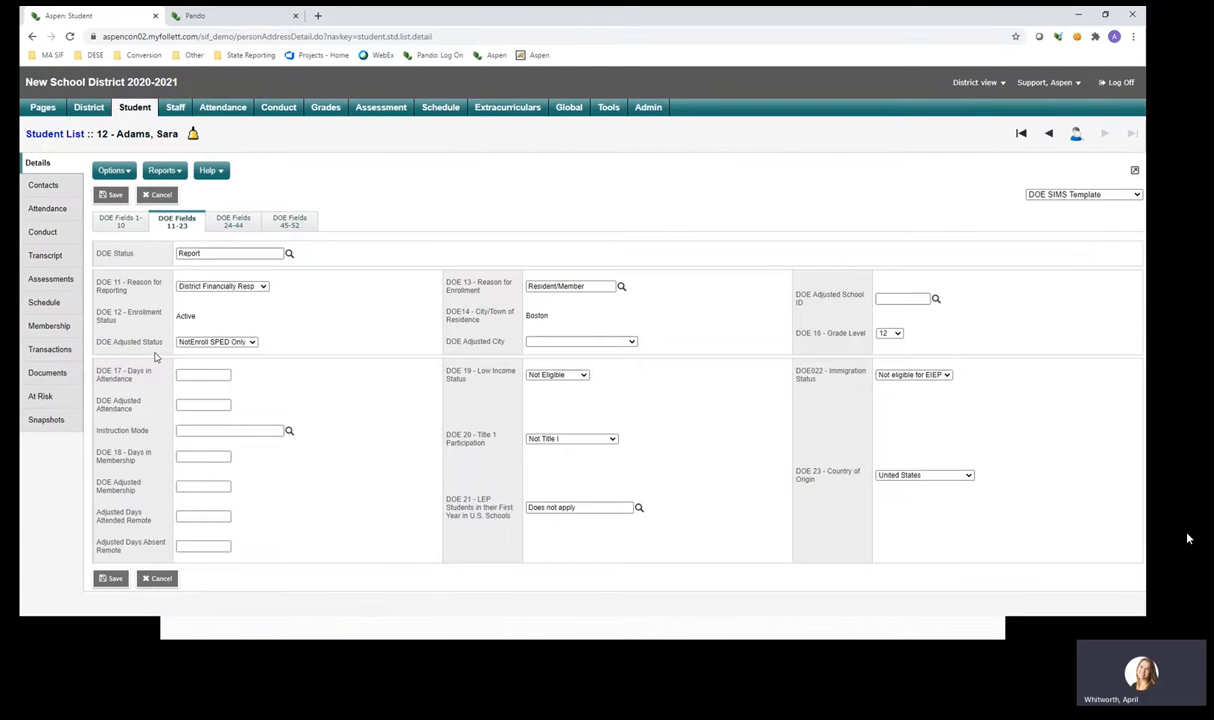
{"action": "left_click_drag", "start_coordinate": [161, 341], "coordinate": [98, 351]}
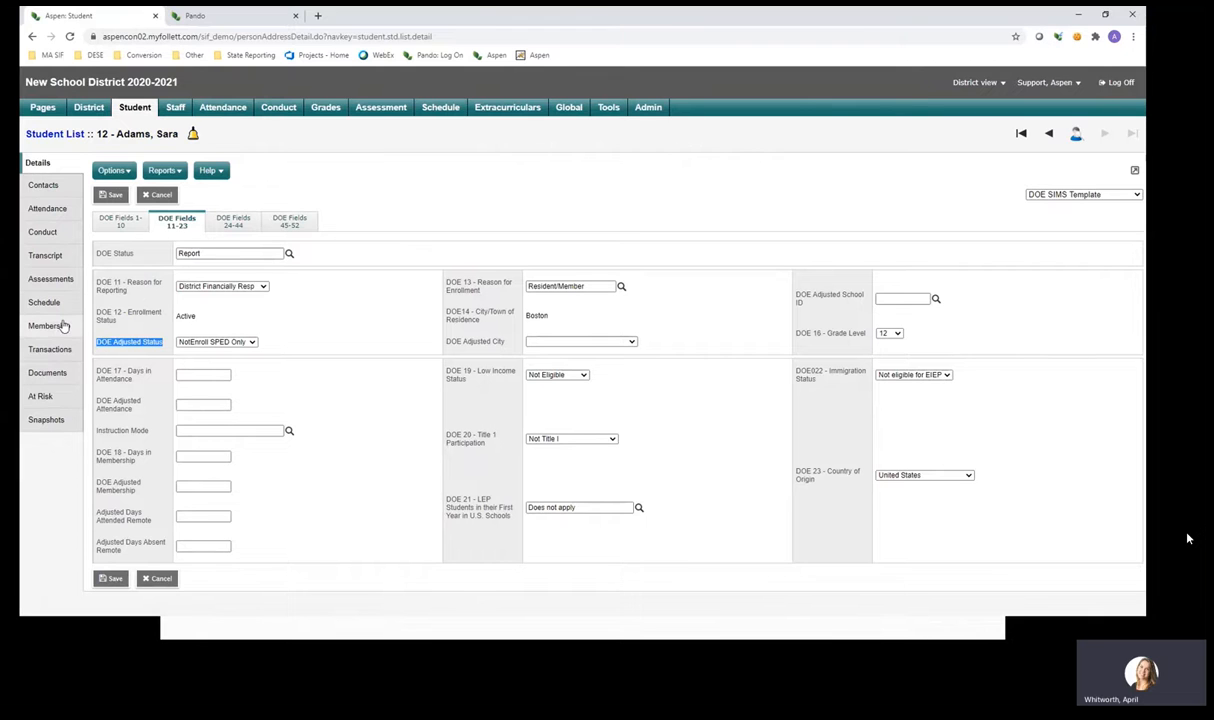
{"action": "left_click", "coordinate": [61, 329]}
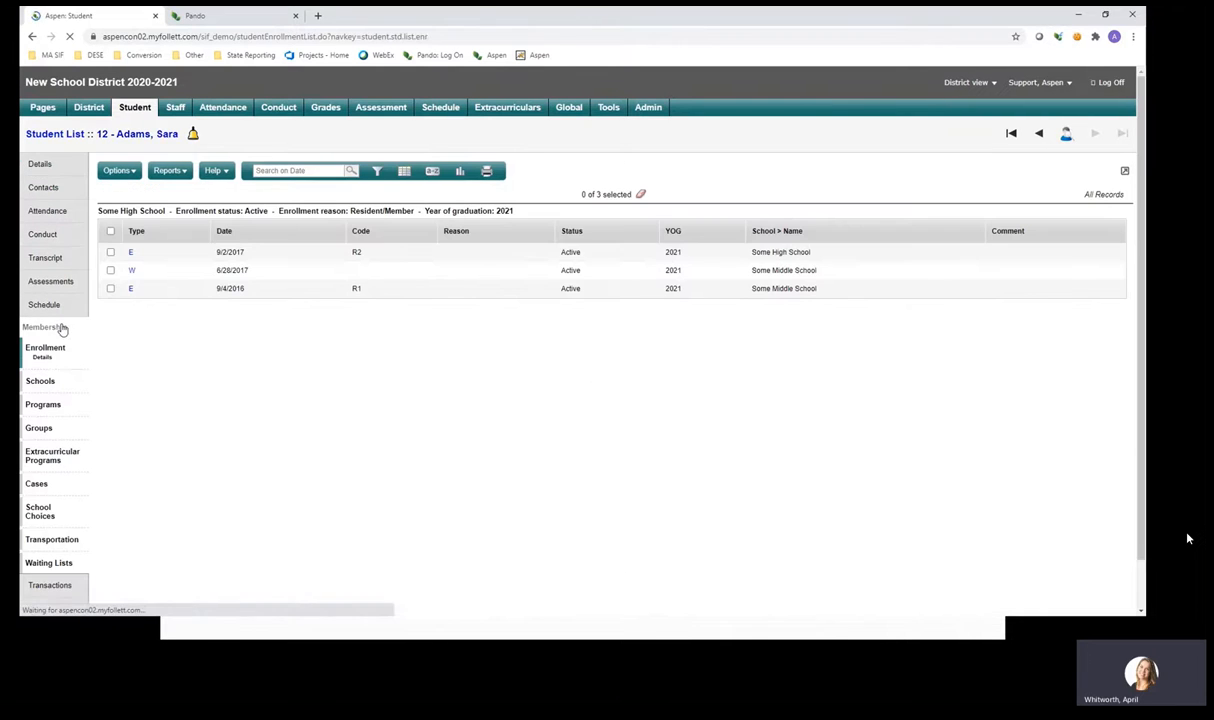
{"action": "left_click", "coordinate": [110, 252]}
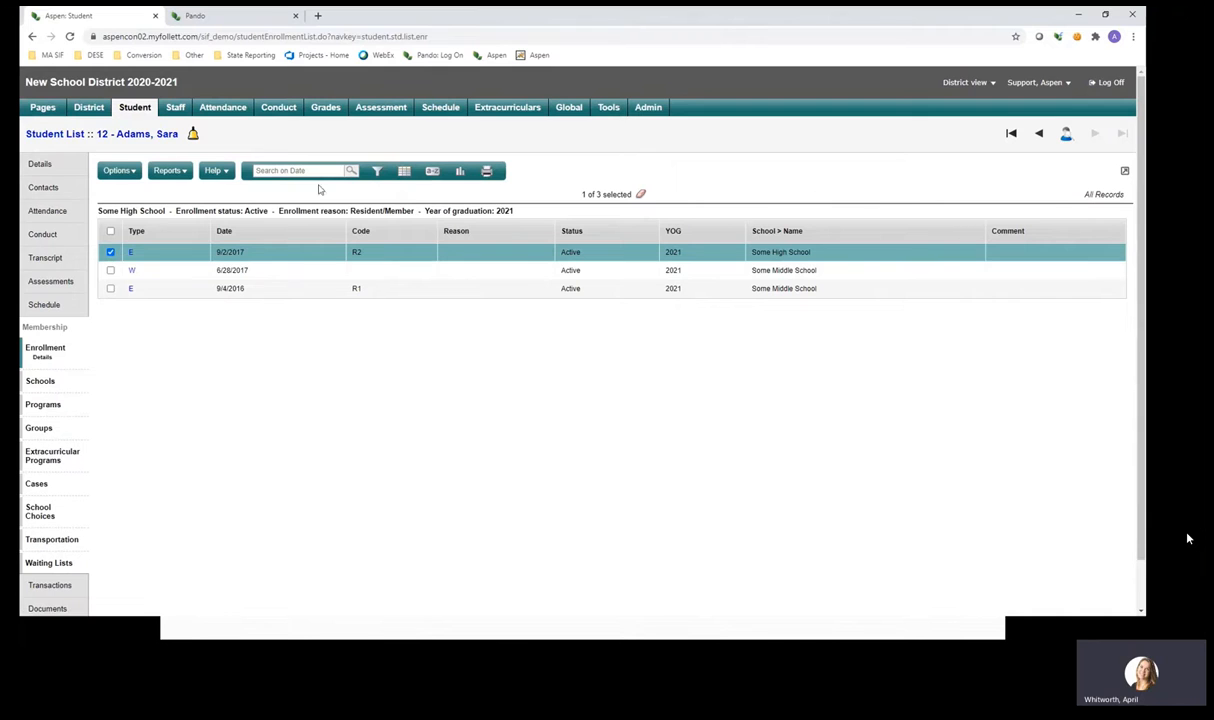
{"action": "left_click", "coordinate": [432, 172]}
{"action": "left_click", "coordinate": [398, 233]}
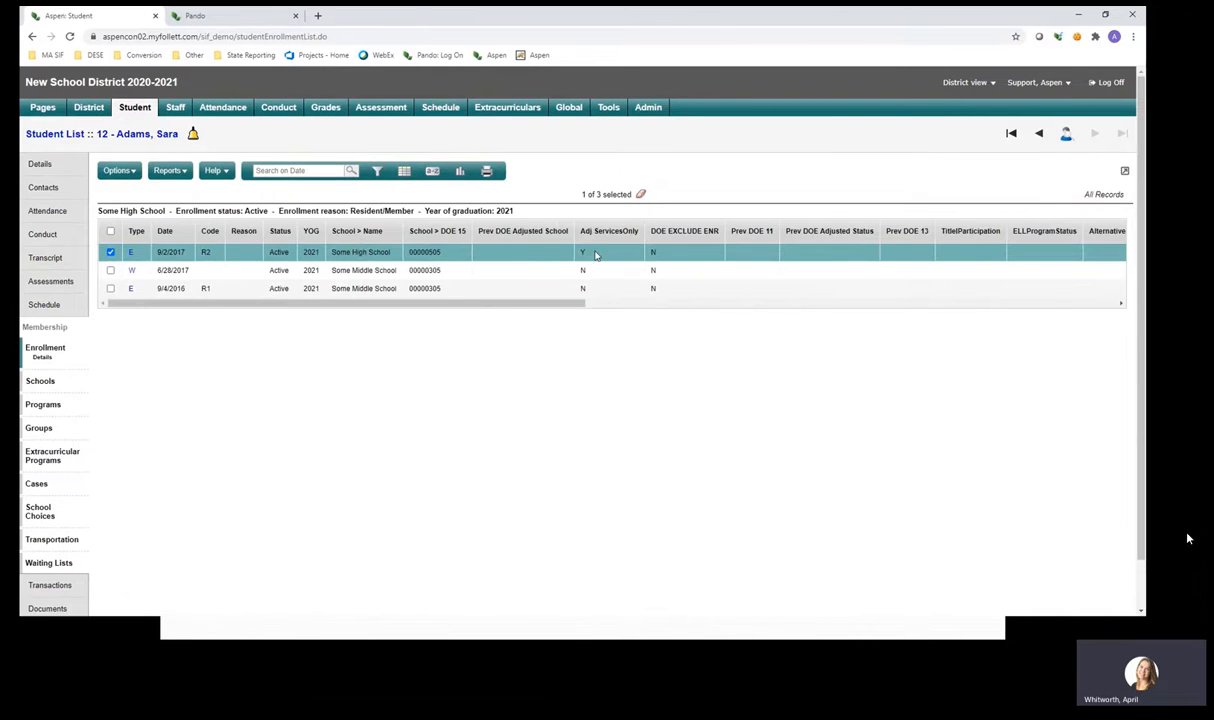
{"action": "double_click", "coordinate": [583, 253]}
In Pando's guide, highlight the DOE12 services-only rules, including the yearly new-enrollment requirement.
{"action": "left_click", "coordinate": [200, 18]}
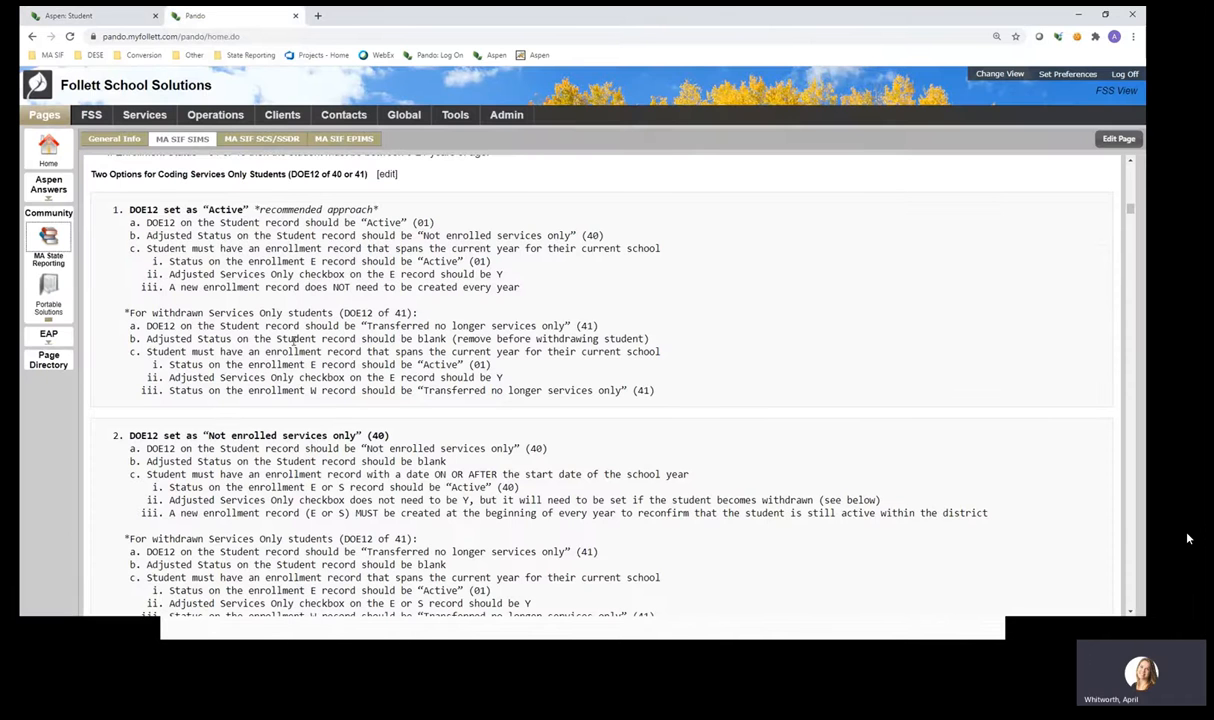
{"action": "scroll", "coordinate": [600, 400], "scroll_direction": "down", "scroll_amount": 3}
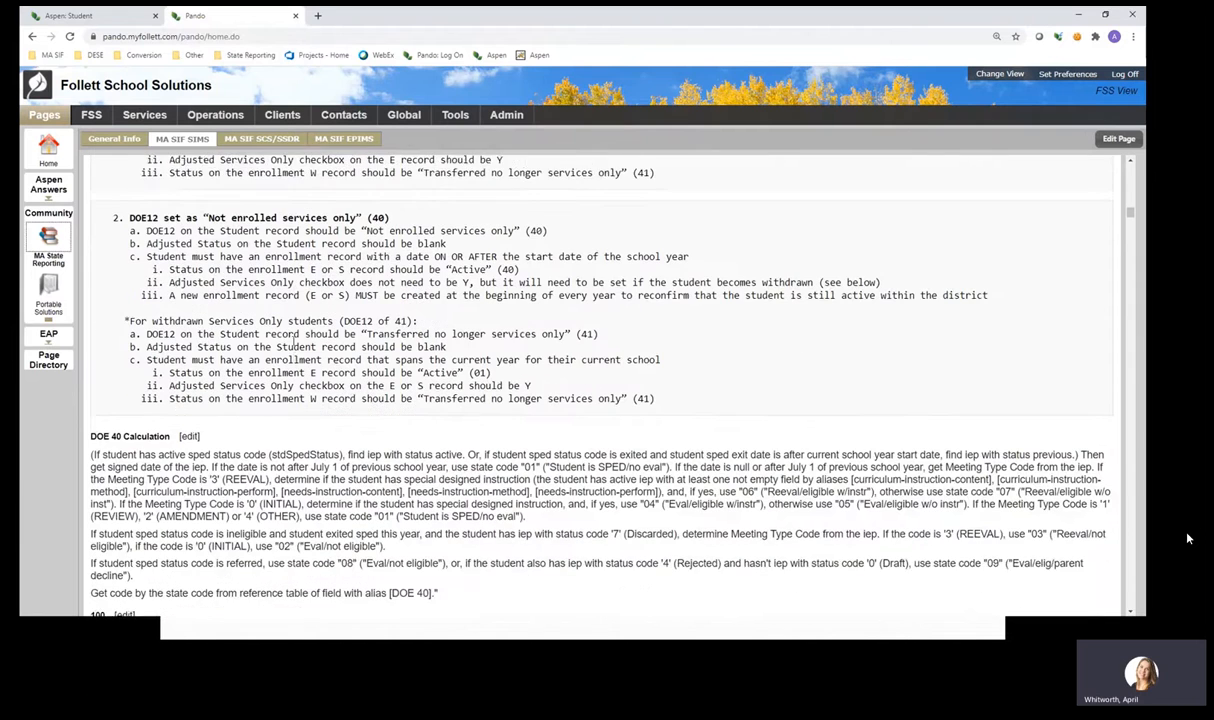
{"action": "scroll", "coordinate": [600, 400], "scroll_direction": "down", "scroll_amount": 1}
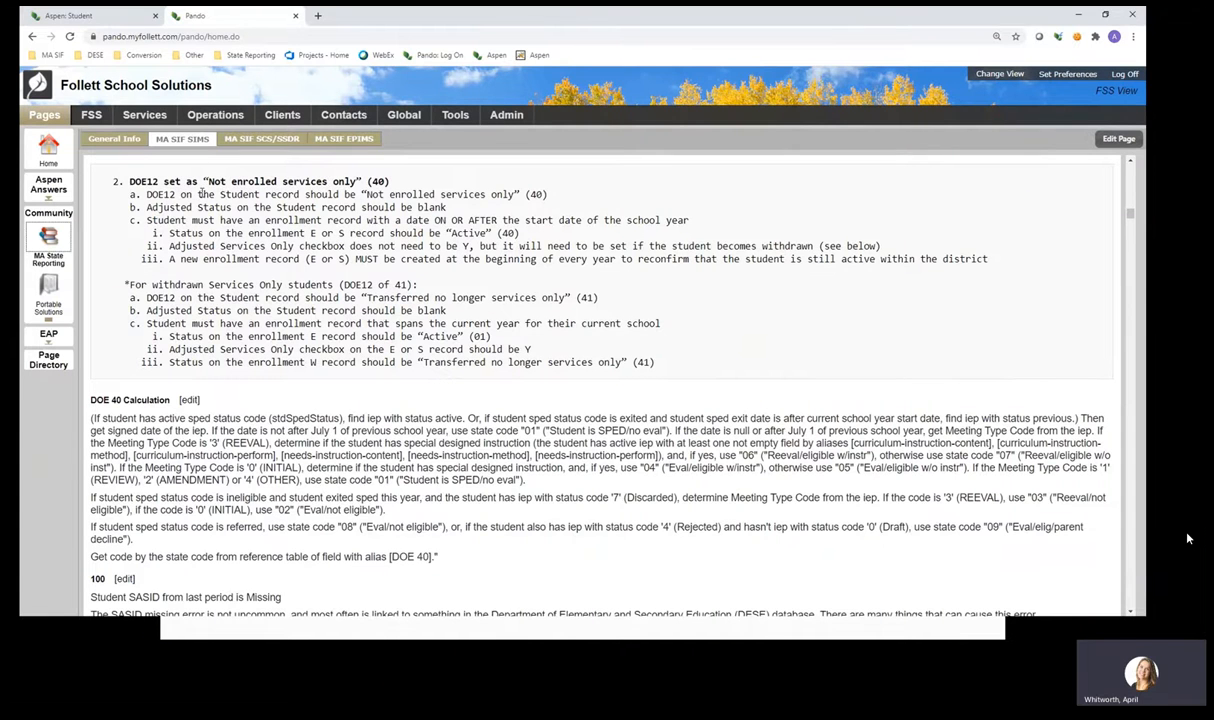
{"action": "double_click", "coordinate": [170, 196]}
{"action": "double_click", "coordinate": [163, 208]}
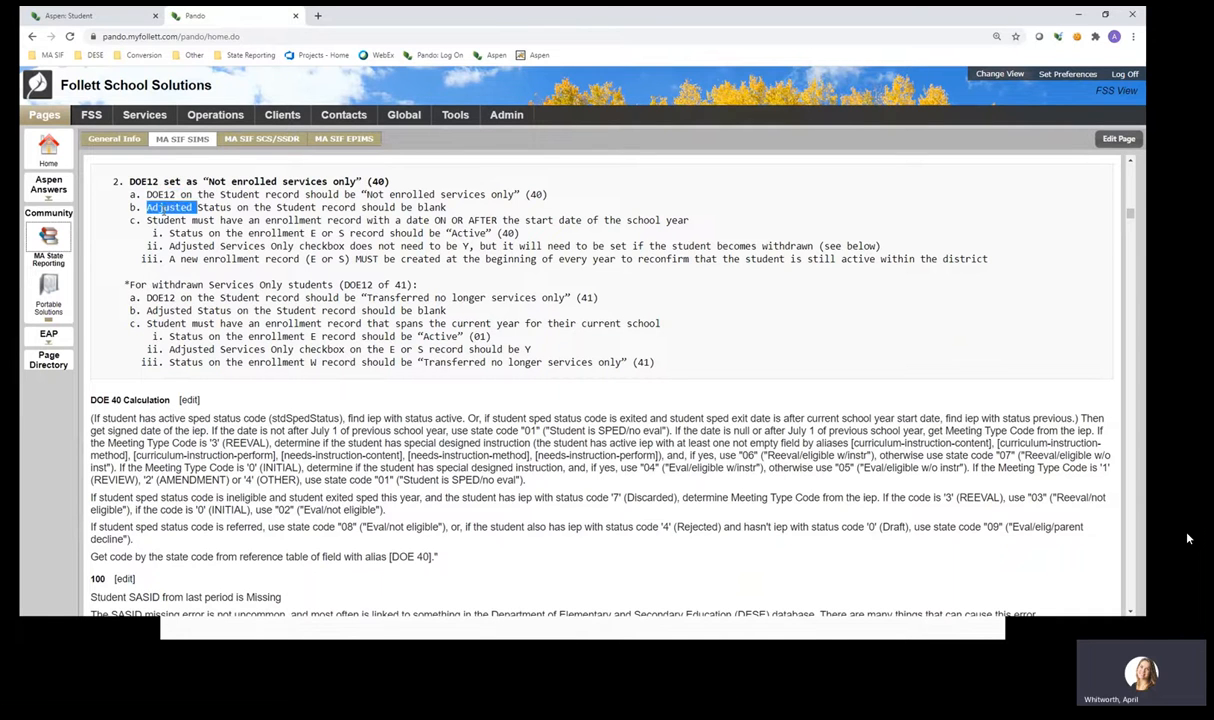
{"action": "double_click", "coordinate": [163, 220]}
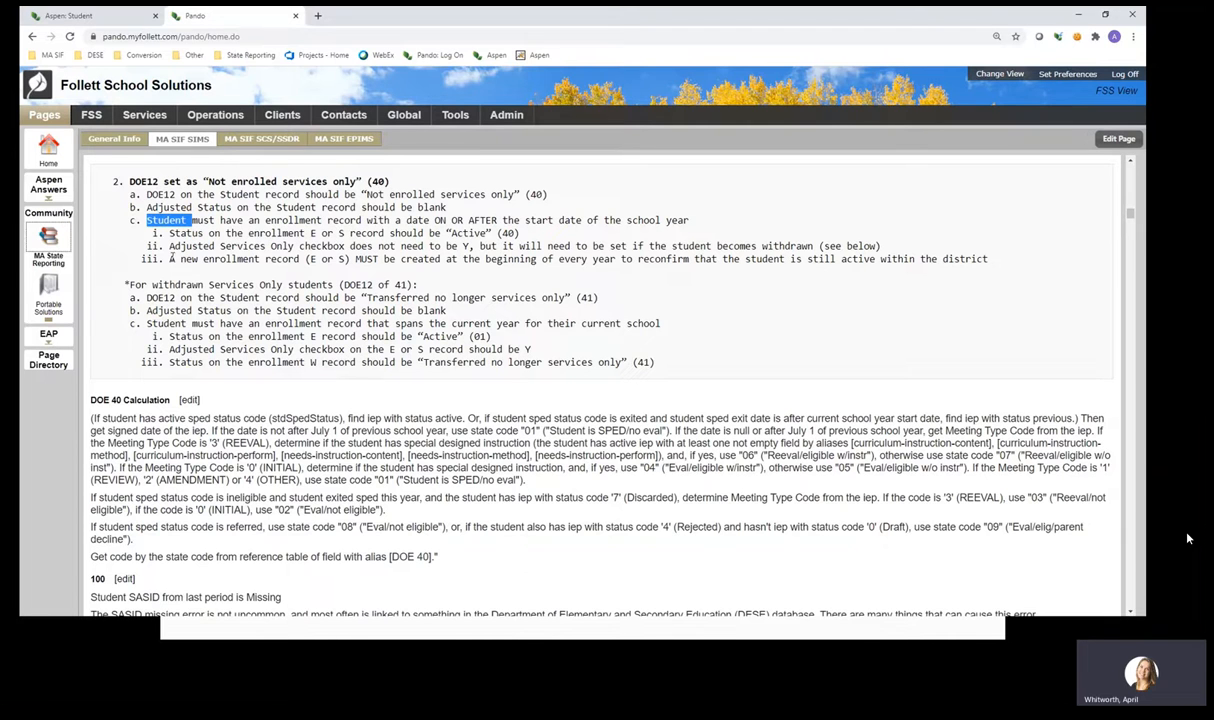
{"action": "left_click_drag", "start_coordinate": [170, 258], "coordinate": [993, 265]}
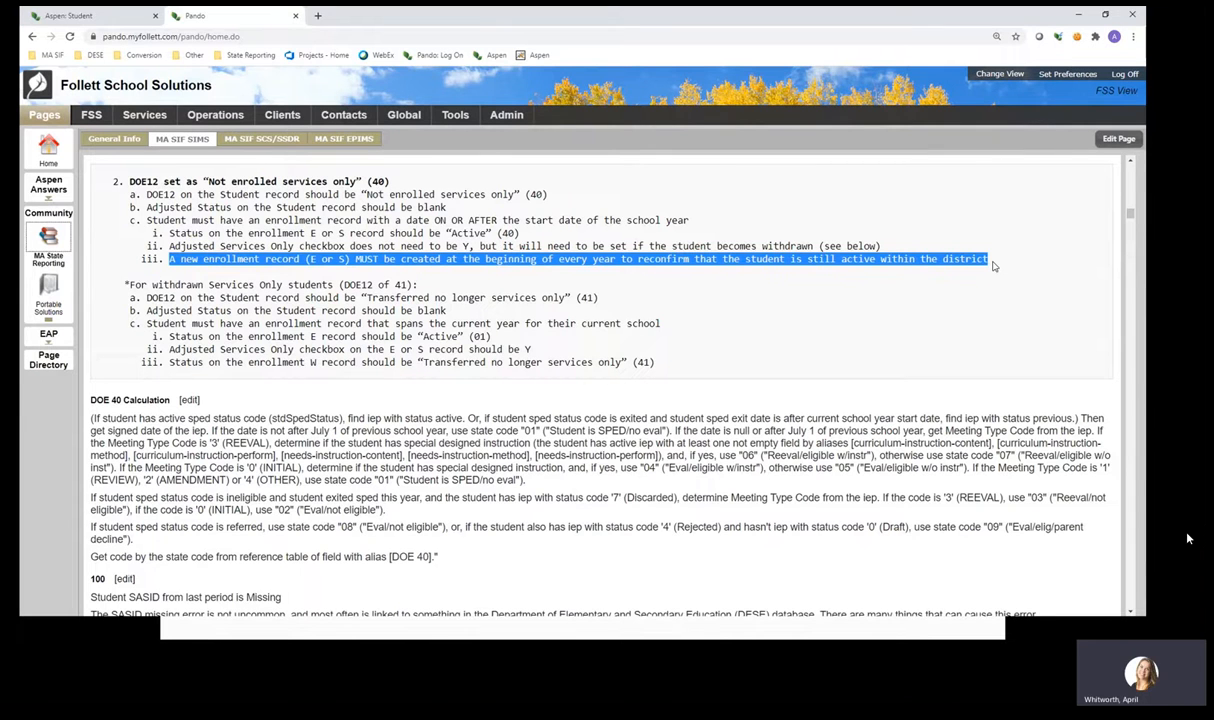
In Aspen, highlight Active in the enrollment summary and in the 9/2/2017 record's Status.
{"action": "left_click", "coordinate": [97, 16]}
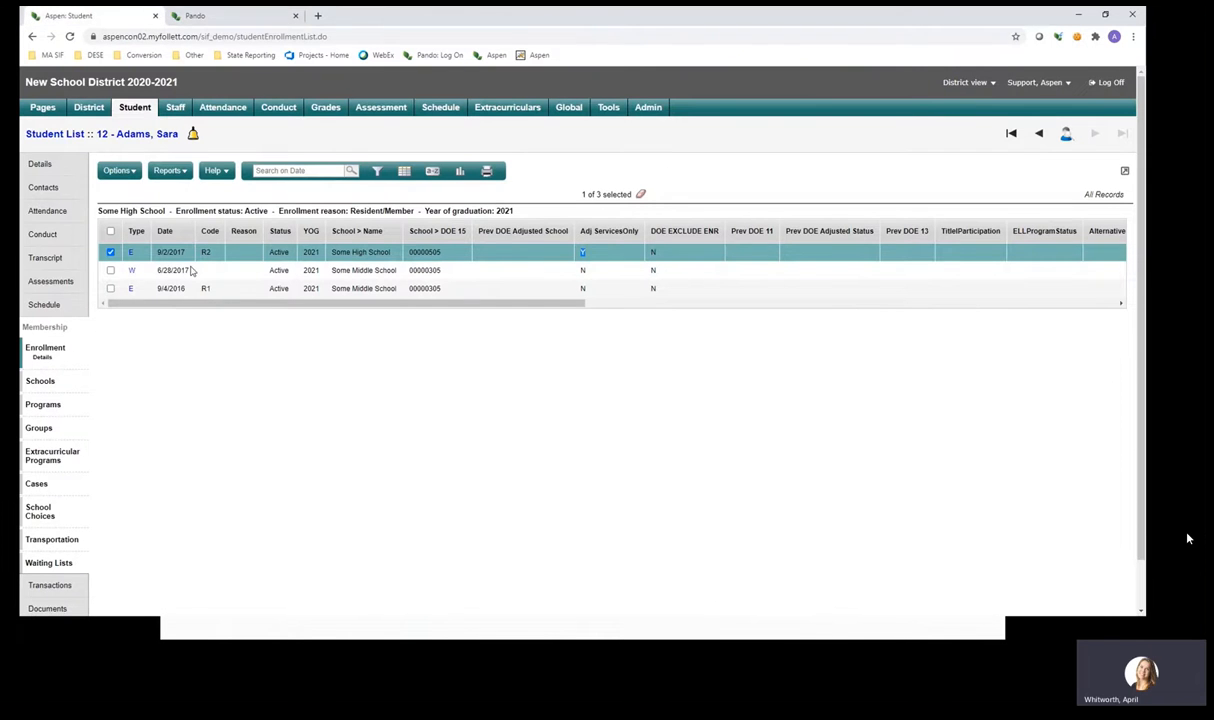
{"action": "double_click", "coordinate": [256, 213]}
{"action": "double_click", "coordinate": [279, 252]}
{"action": "left_click", "coordinate": [586, 255]}
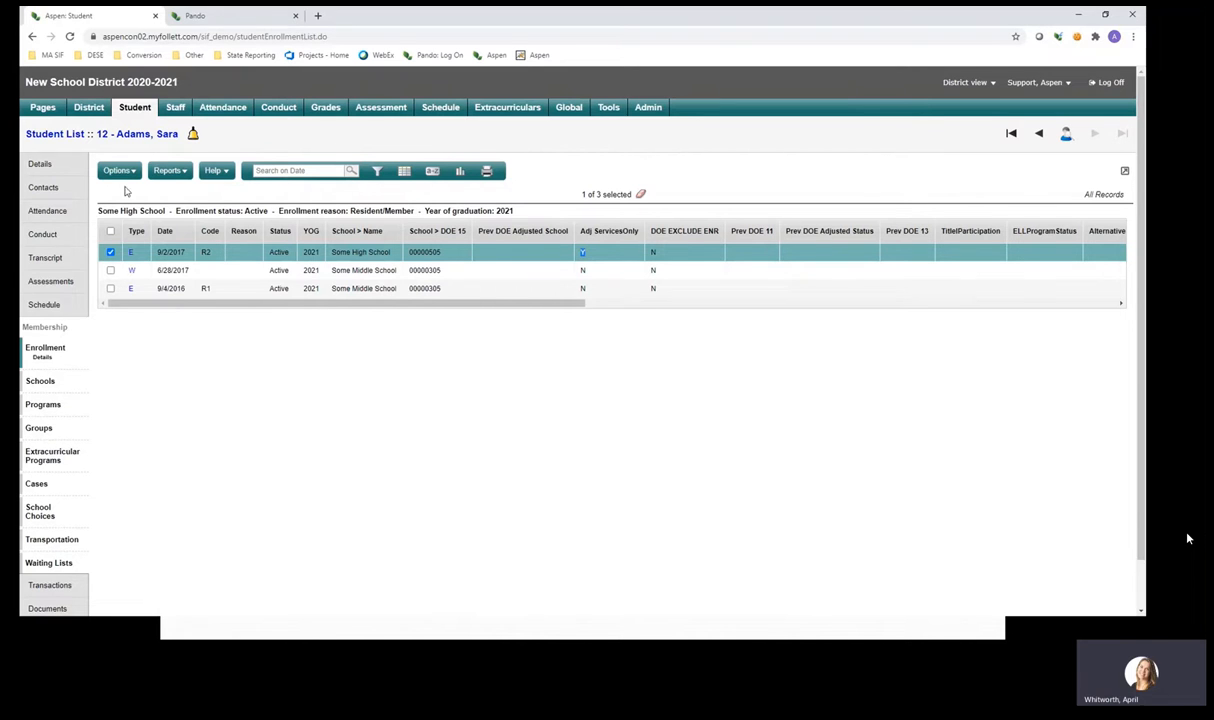
In Pando, compare DOE12 option 1 Active (01) with option 2 Not enrolled services only (40).
{"action": "left_click", "coordinate": [213, 20]}
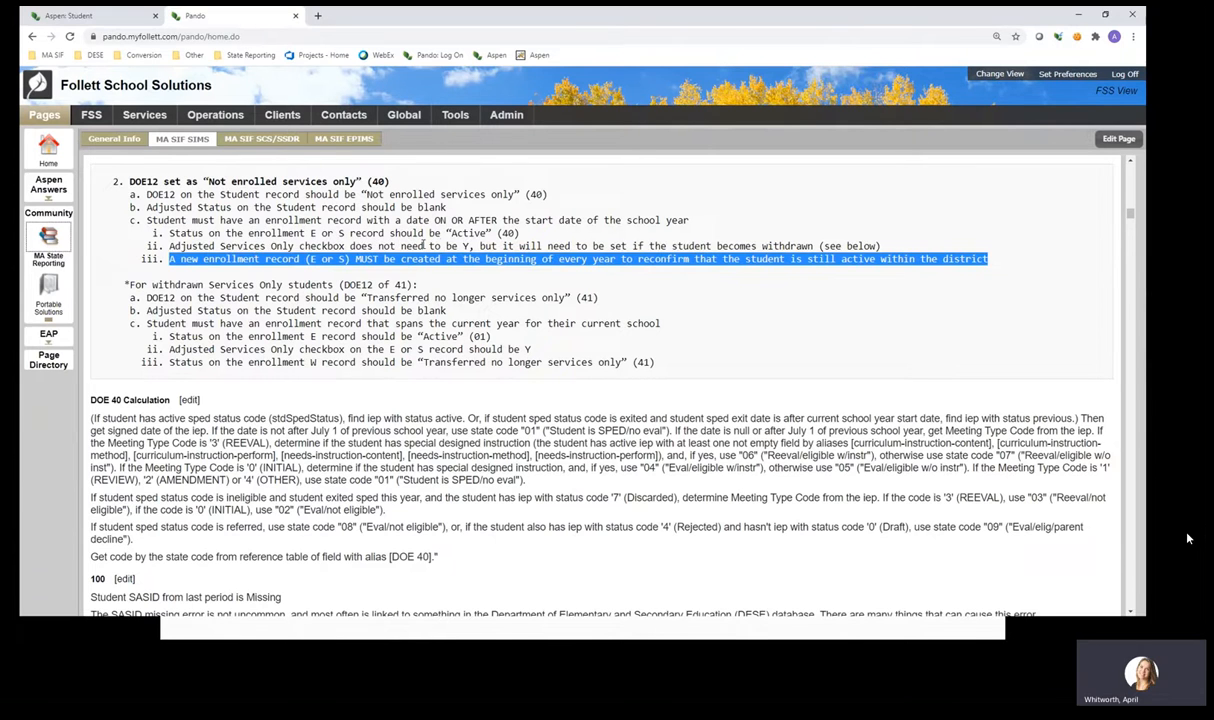
{"action": "double_click", "coordinate": [422, 245]}
{"action": "left_click", "coordinate": [420, 244]}
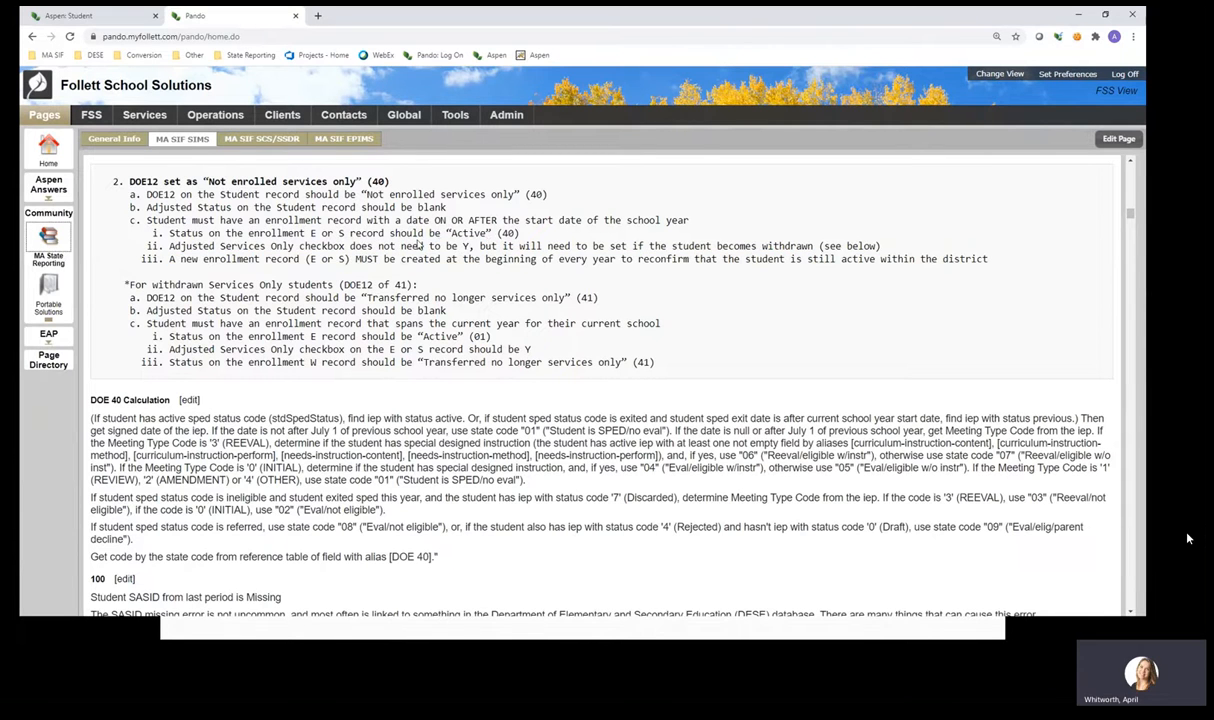
{"action": "scroll", "coordinate": [418, 246], "scroll_direction": "up", "scroll_amount": 3}
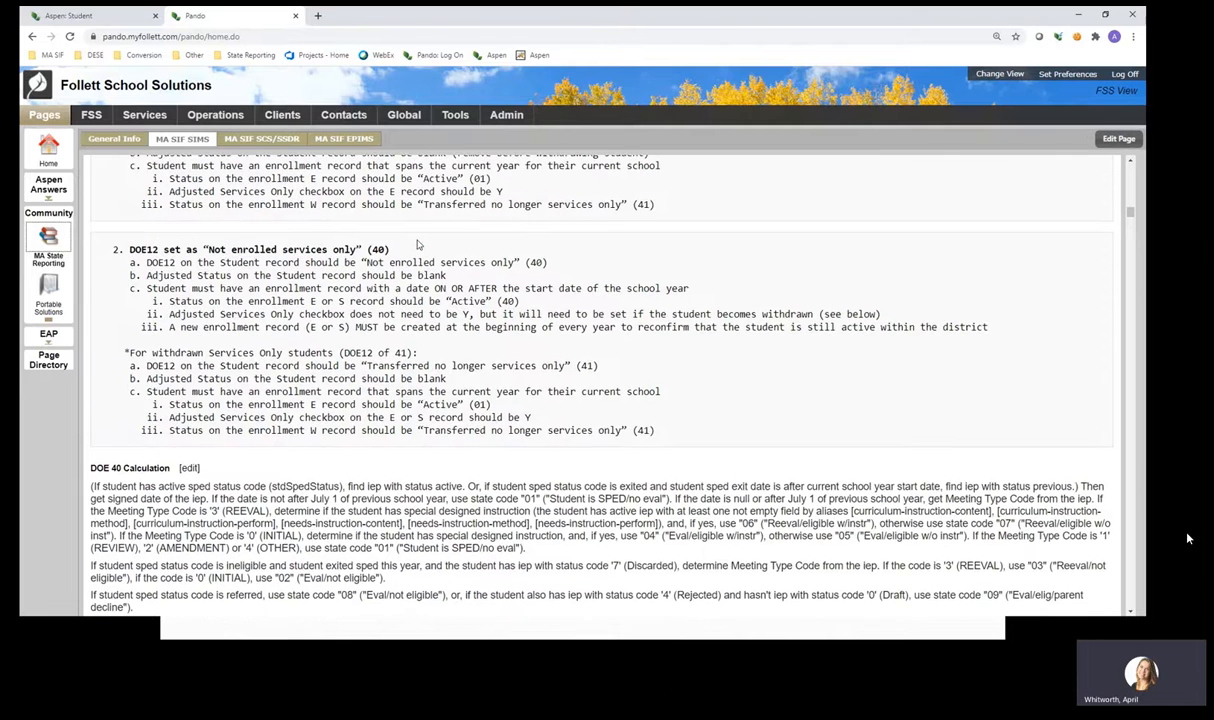
{"action": "scroll", "coordinate": [418, 244], "scroll_direction": "up", "scroll_amount": 1}
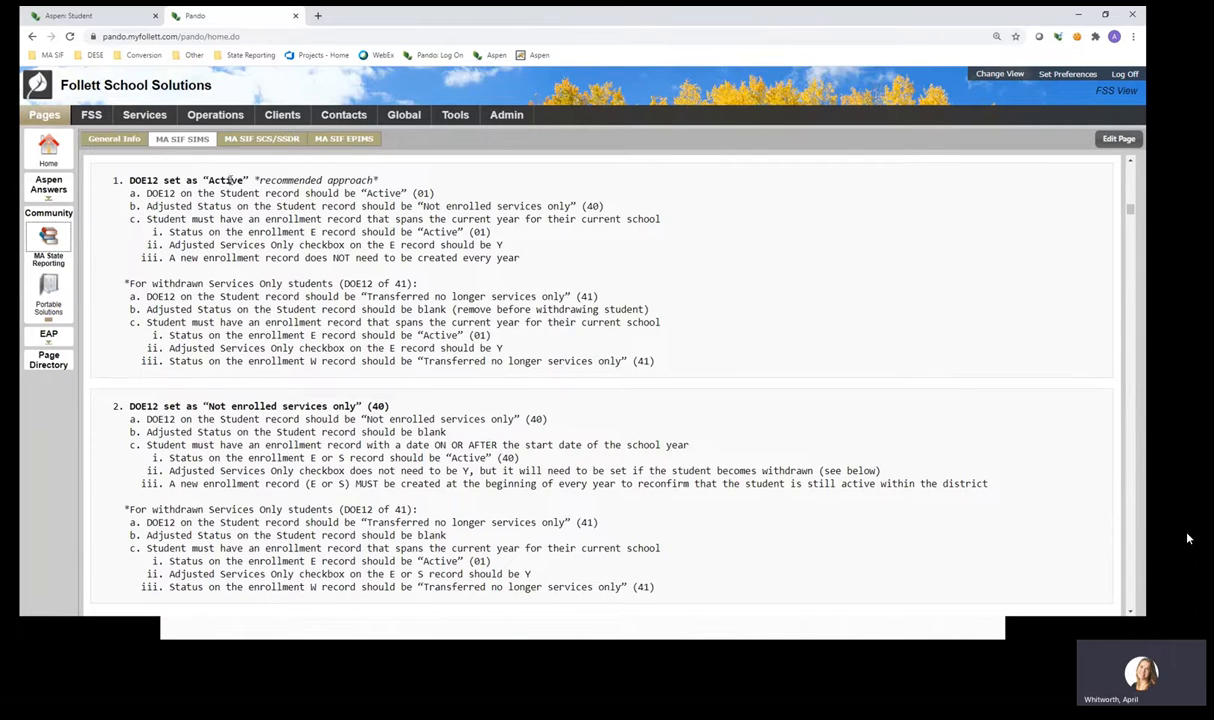
{"action": "double_click", "coordinate": [229, 178]}
{"action": "left_click_drag", "start_coordinate": [207, 406], "coordinate": [360, 406]}
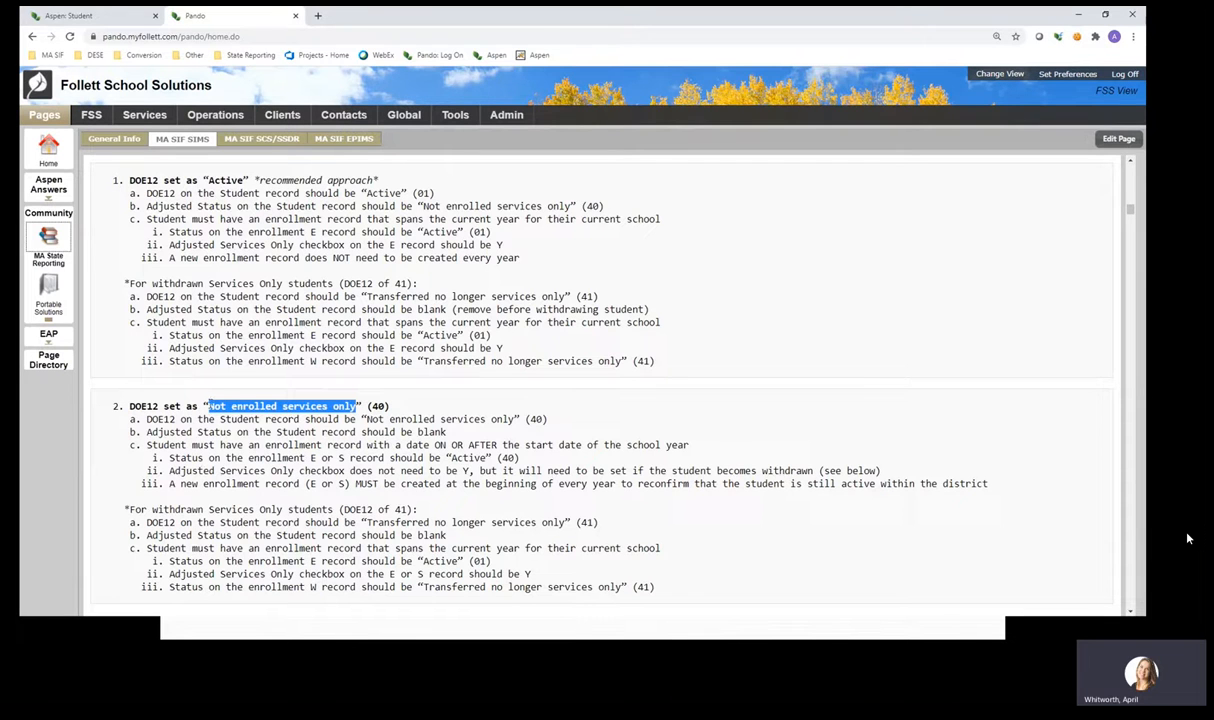
{"action": "left_click", "coordinate": [204, 406]}
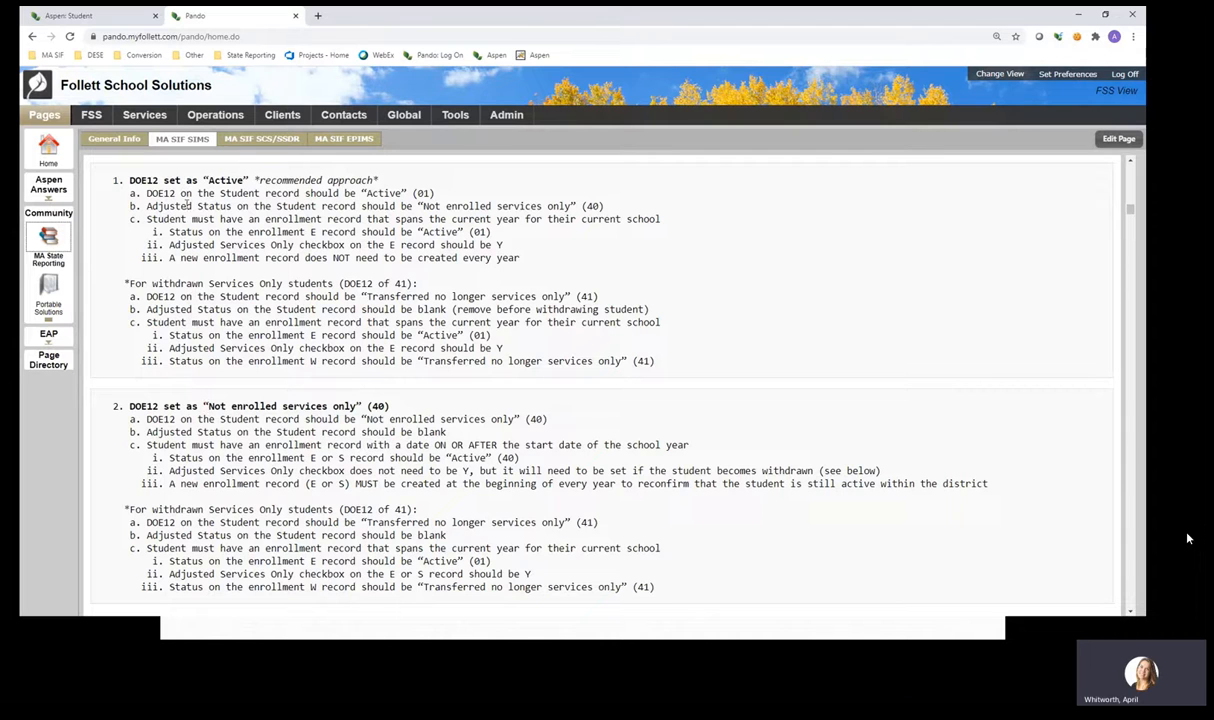
{"action": "left_click_drag", "start_coordinate": [203, 180], "coordinate": [249, 181]}
{"action": "left_click", "coordinate": [286, 187]}
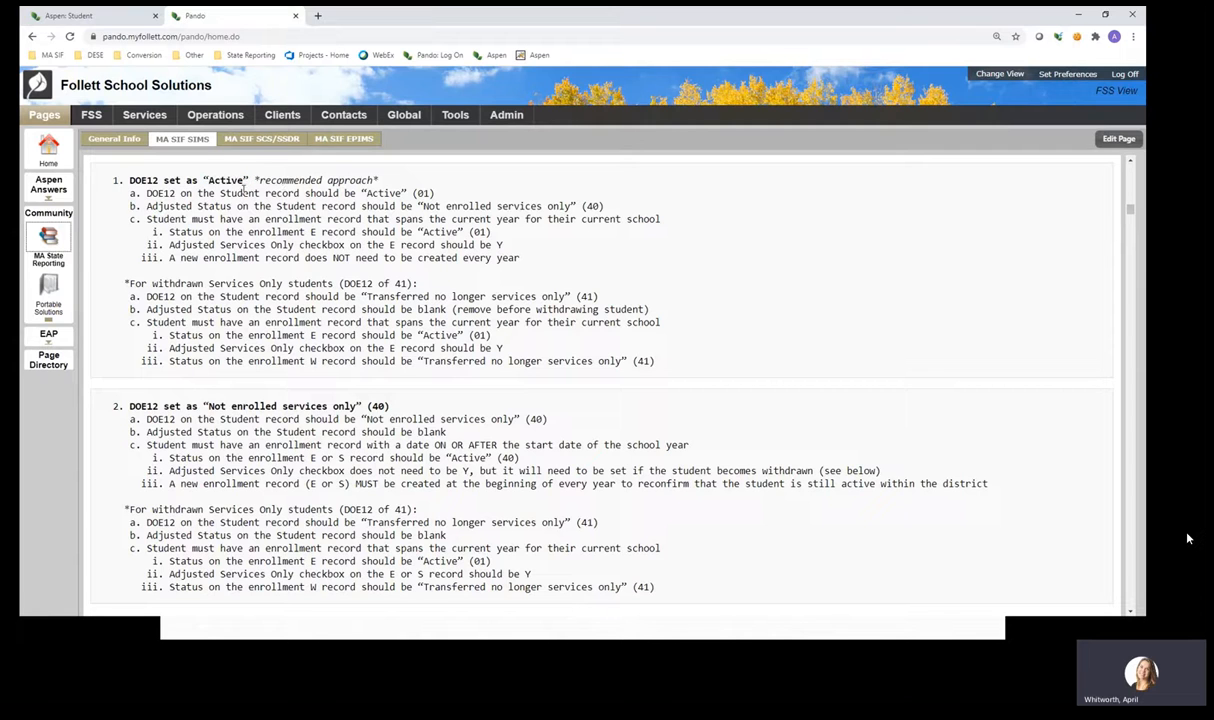
{"action": "double_click", "coordinate": [216, 184]}
{"action": "left_click_drag", "start_coordinate": [115, 181], "coordinate": [250, 178]}
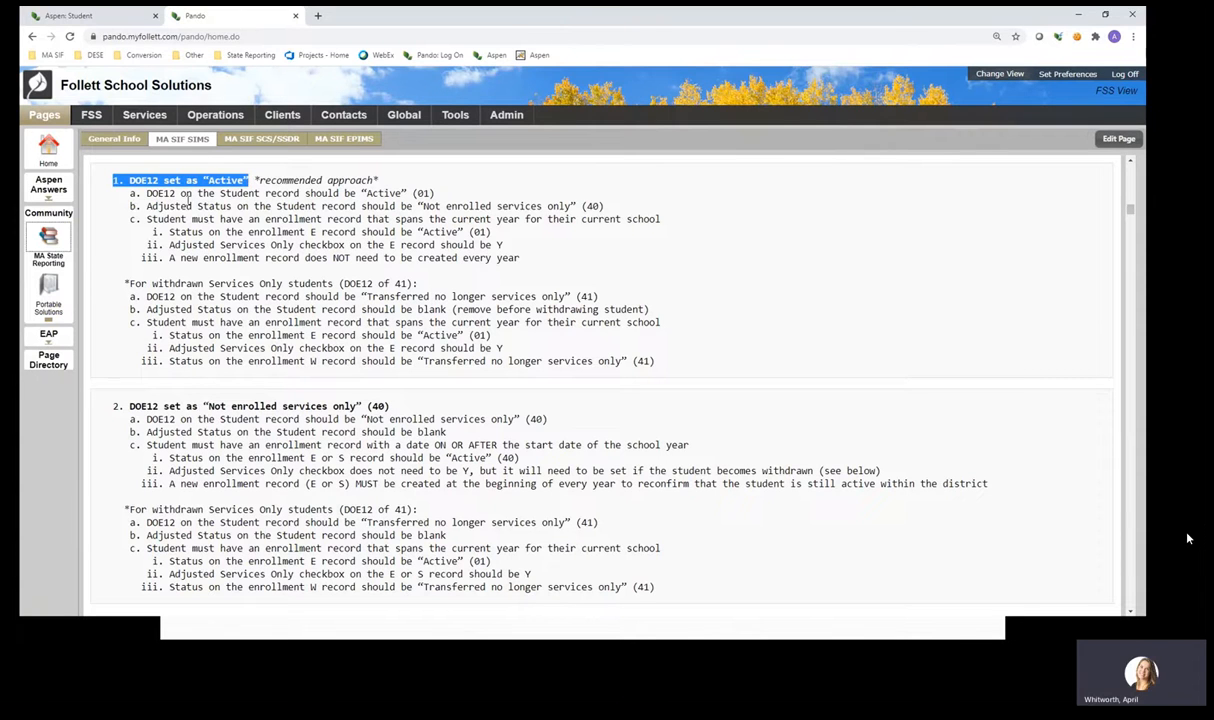
{"action": "left_click", "coordinate": [205, 260]}
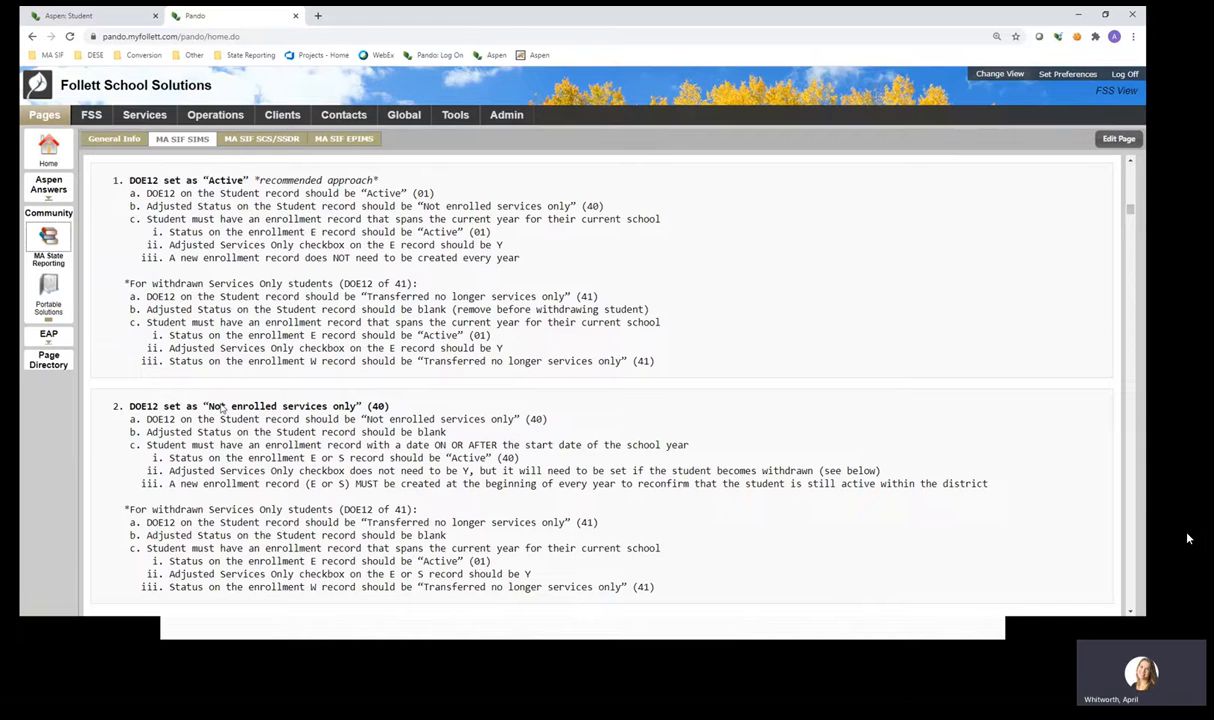
{"action": "double_click", "coordinate": [222, 432]}
{"action": "double_click", "coordinate": [135, 283]}
{"action": "left_click", "coordinate": [133, 284]}
{"action": "double_click", "coordinate": [400, 284]}
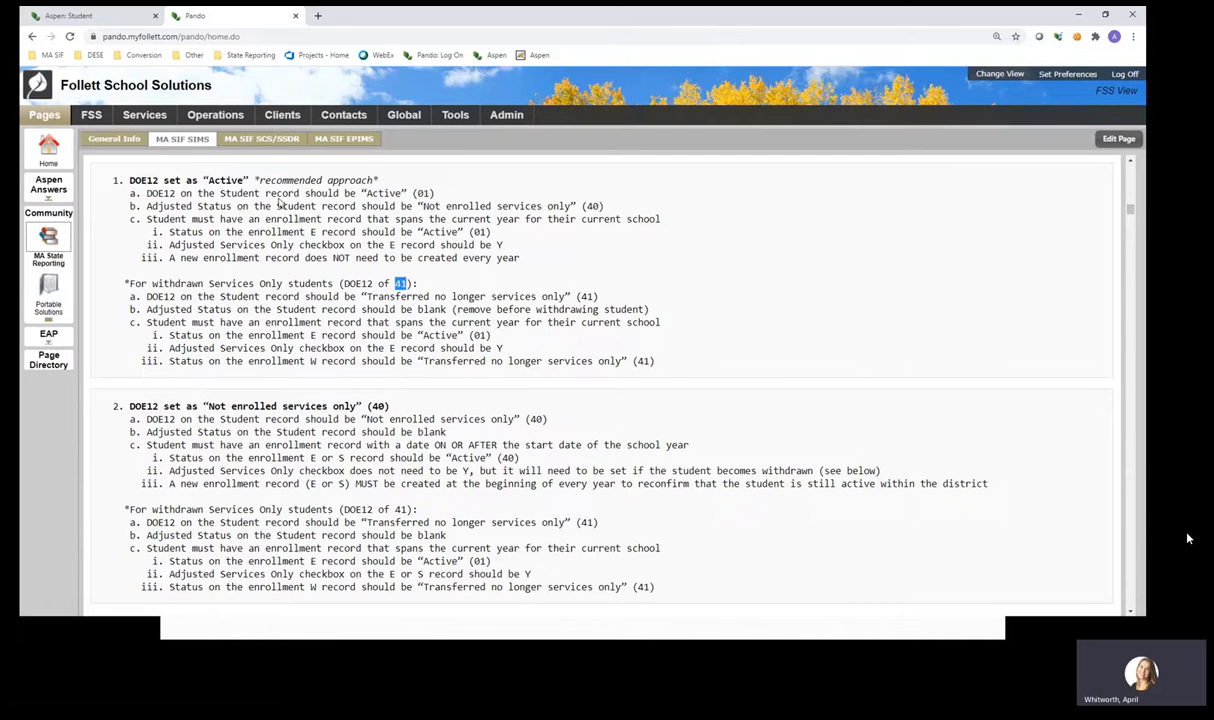
Return to Aspen, pass through the student's DOE SIMS fields and list, and open the District Addresses list.
{"action": "left_click", "coordinate": [66, 18]}
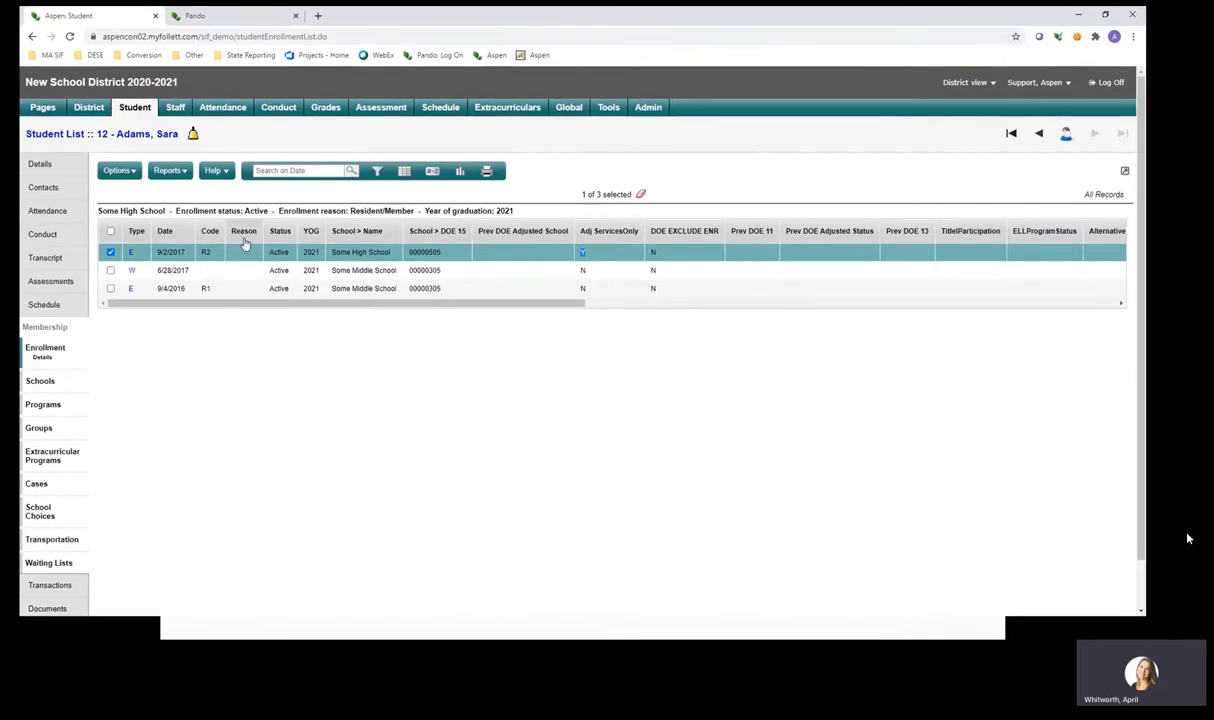
{"action": "left_click", "coordinate": [54, 170]}
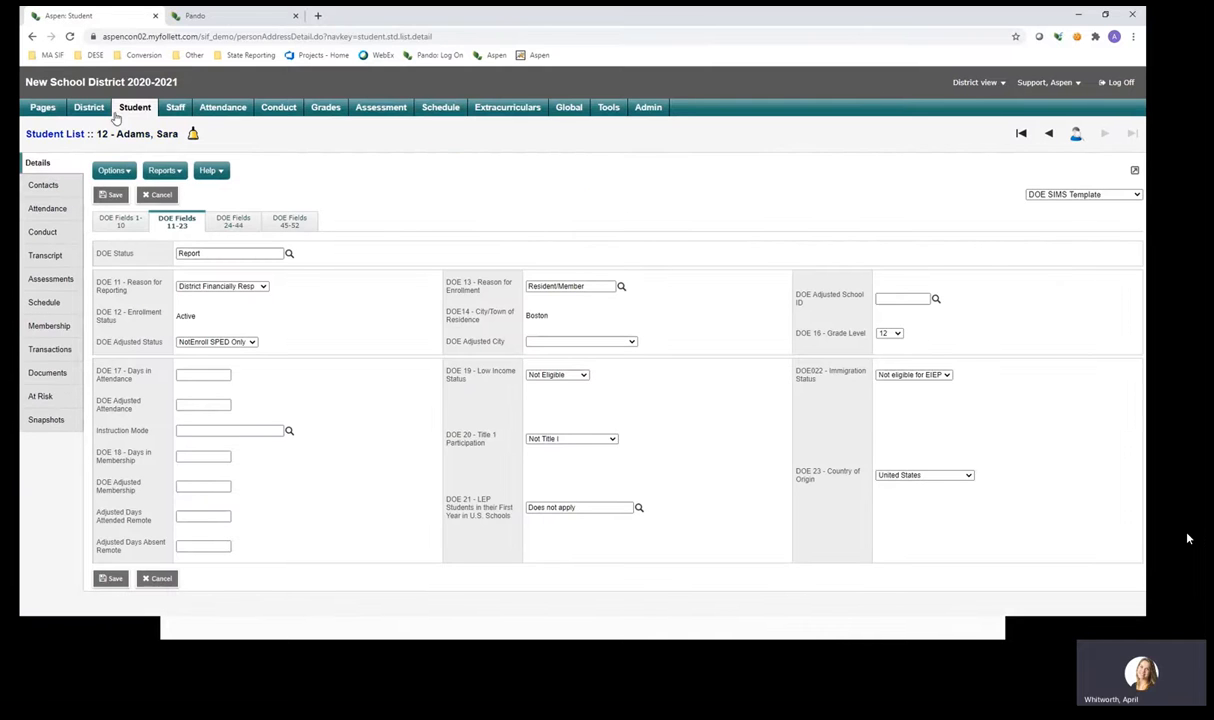
{"action": "left_click", "coordinate": [137, 112]}
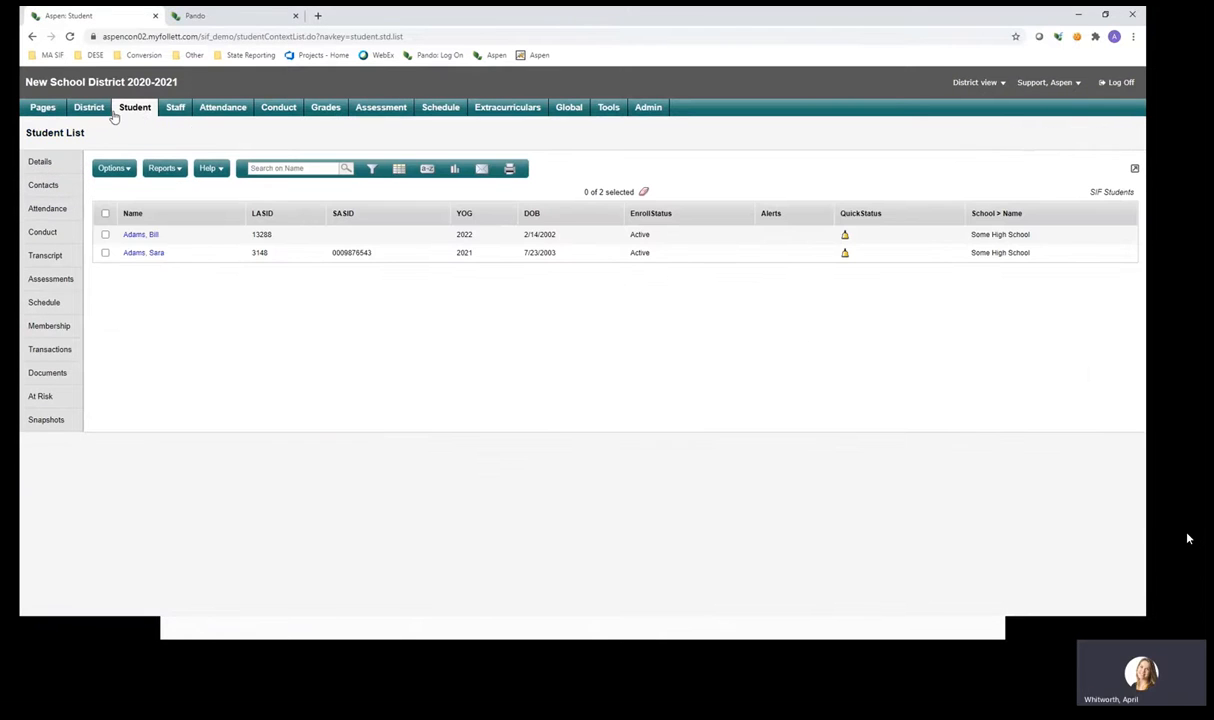
{"action": "left_click", "coordinate": [90, 112]}
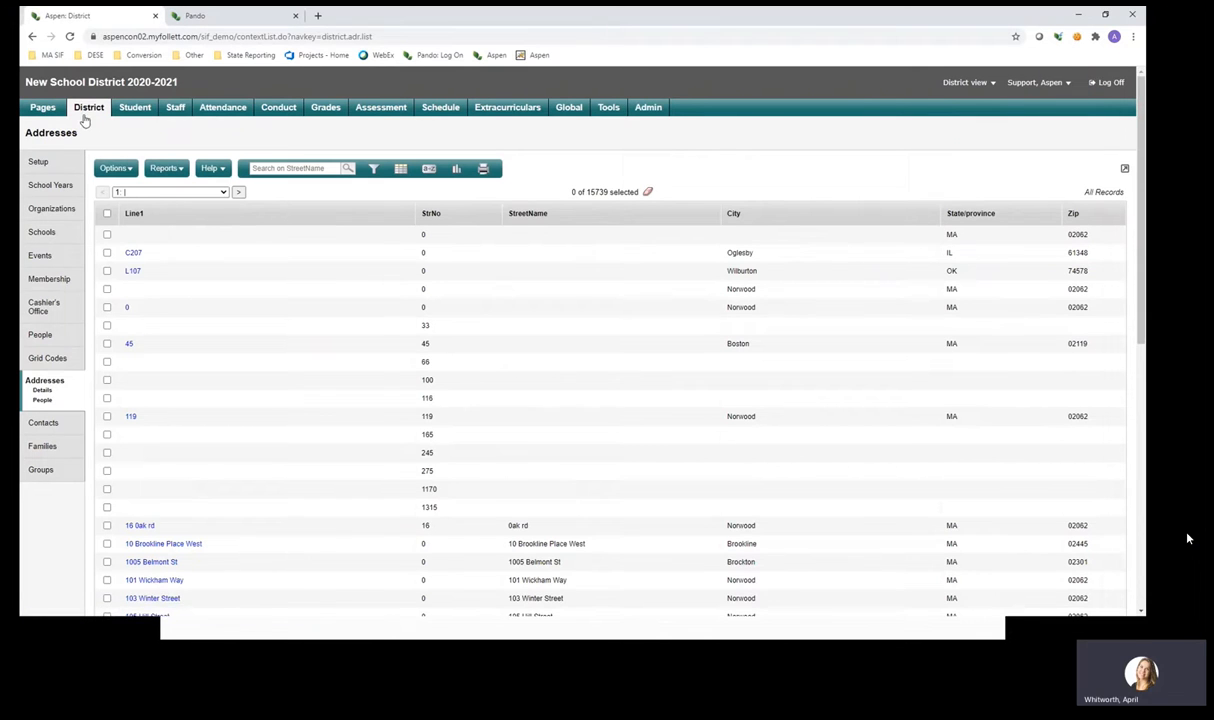
Open the district Schools list and check only the 9999 Out Placement school.
{"action": "left_click", "coordinate": [60, 229]}
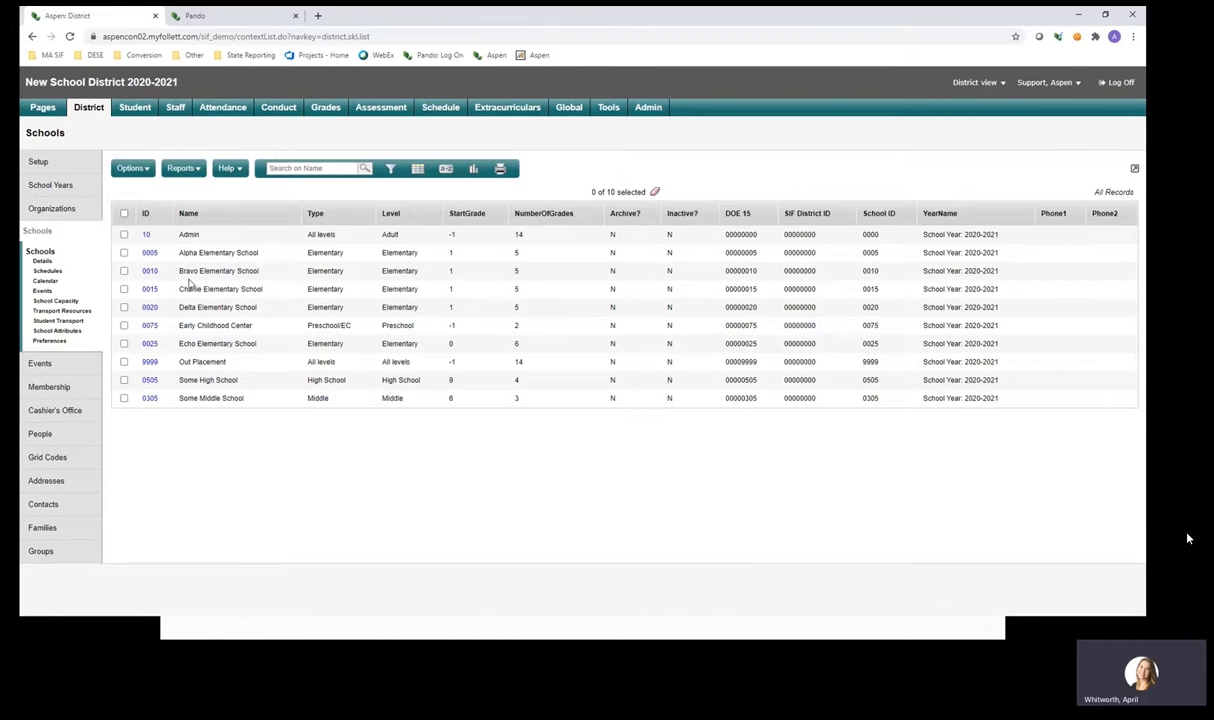
{"action": "left_click", "coordinate": [124, 362]}
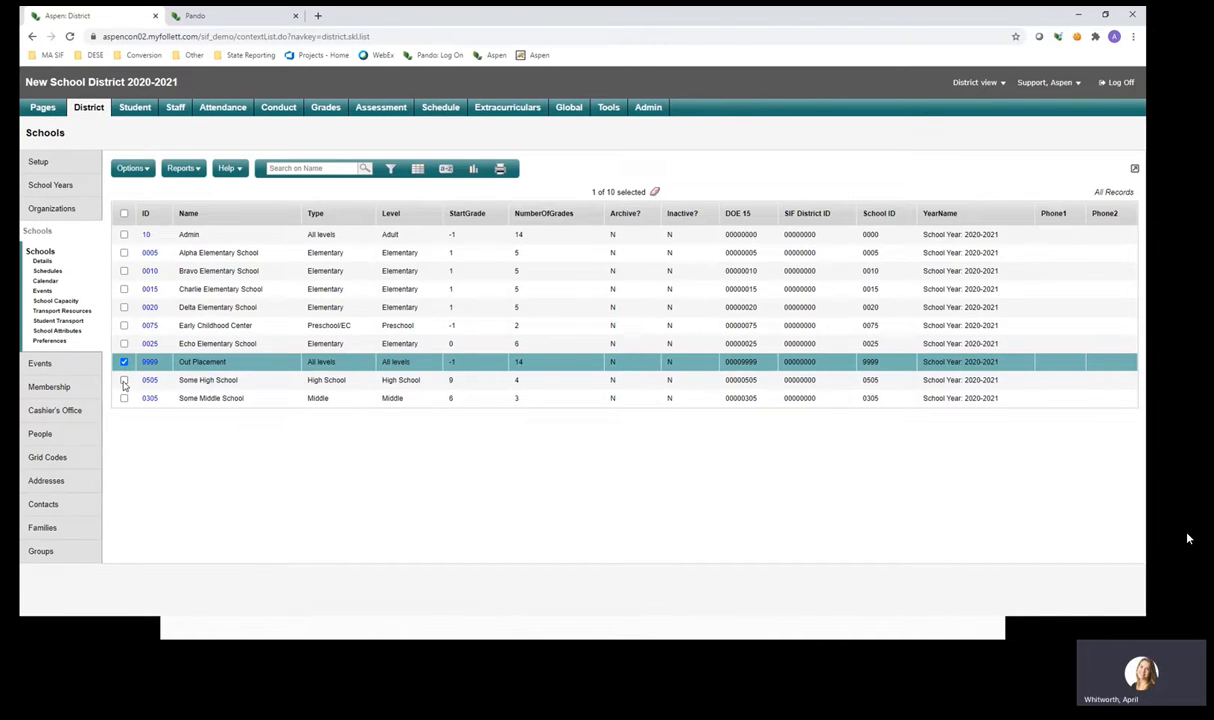
{"action": "left_click", "coordinate": [124, 381]}
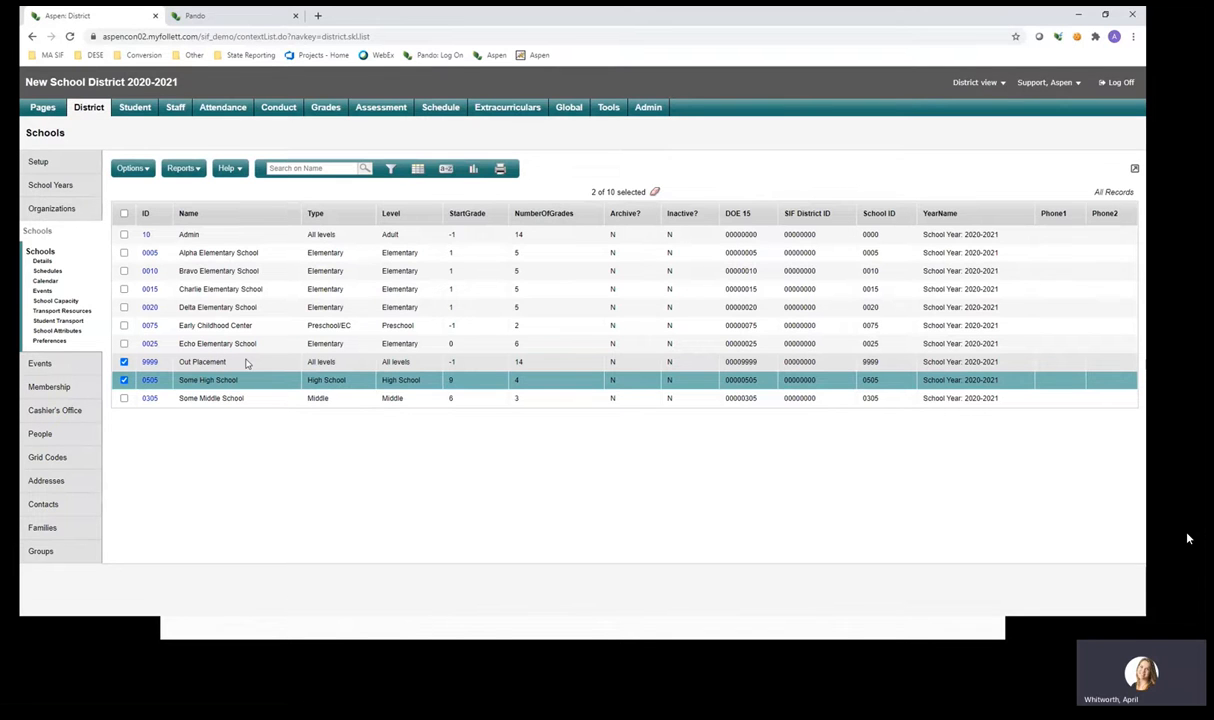
{"action": "left_click", "coordinate": [124, 380]}
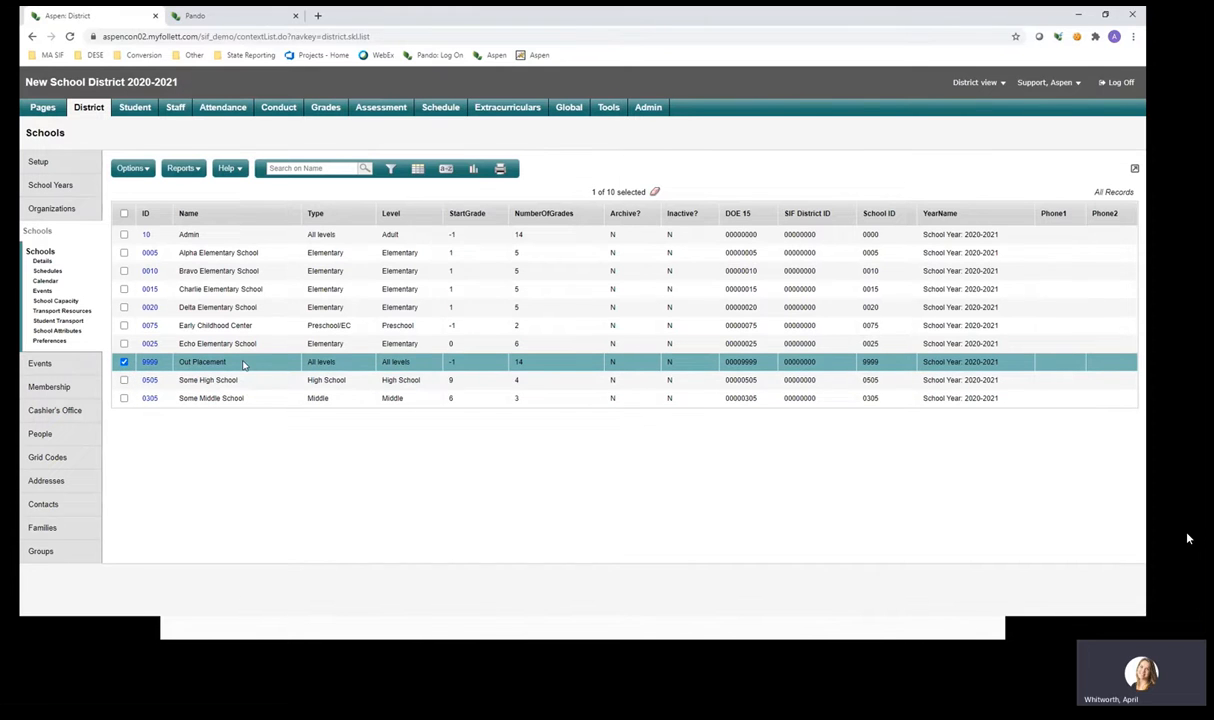
{"action": "left_click_drag", "start_coordinate": [243, 365], "coordinate": [181, 370]}
{"action": "left_click", "coordinate": [418, 169]}
{"action": "left_click", "coordinate": [420, 172]}
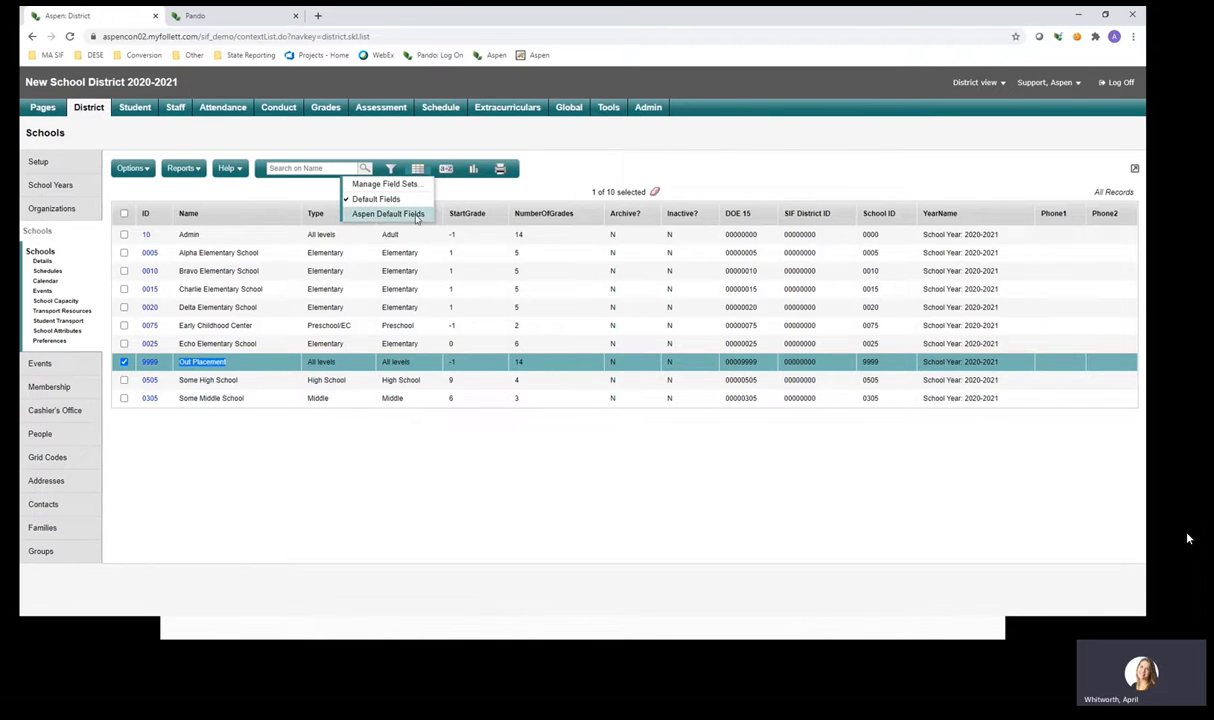
Apply Aspen Default Fields to Schools, note Out Placement's Scheduling focus, and check 0505 and 0305.
{"action": "left_click", "coordinate": [405, 208]}
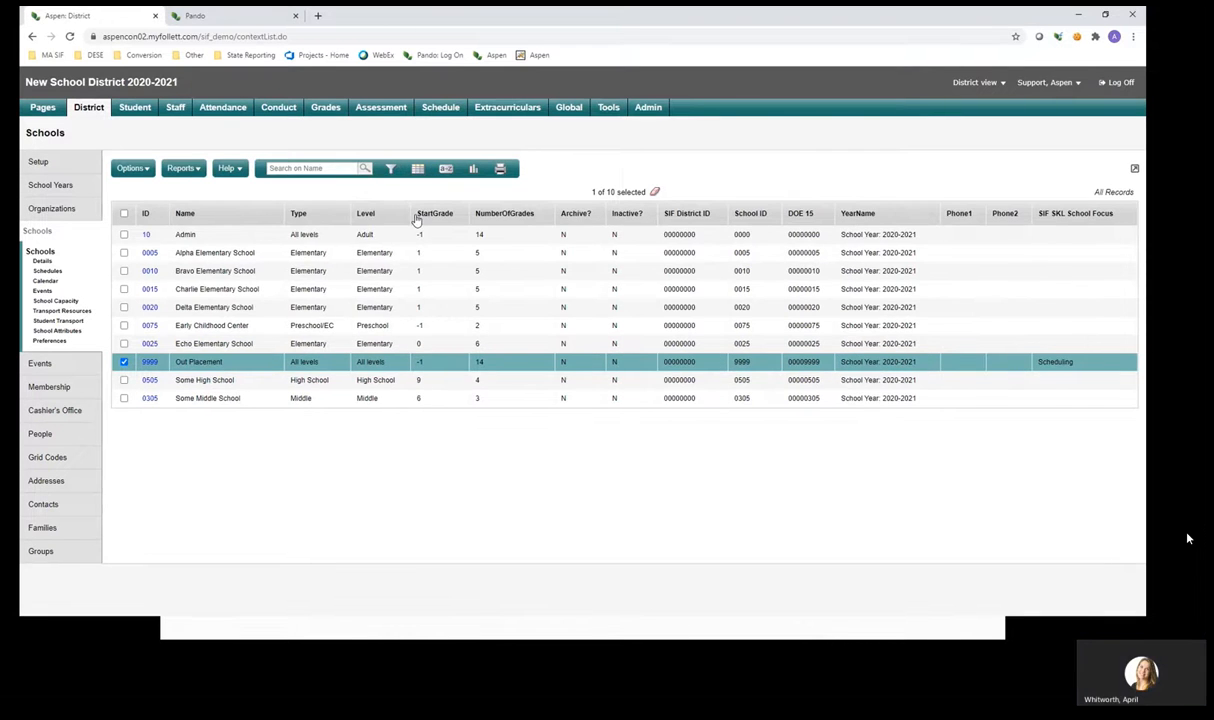
{"action": "left_click", "coordinate": [412, 168]}
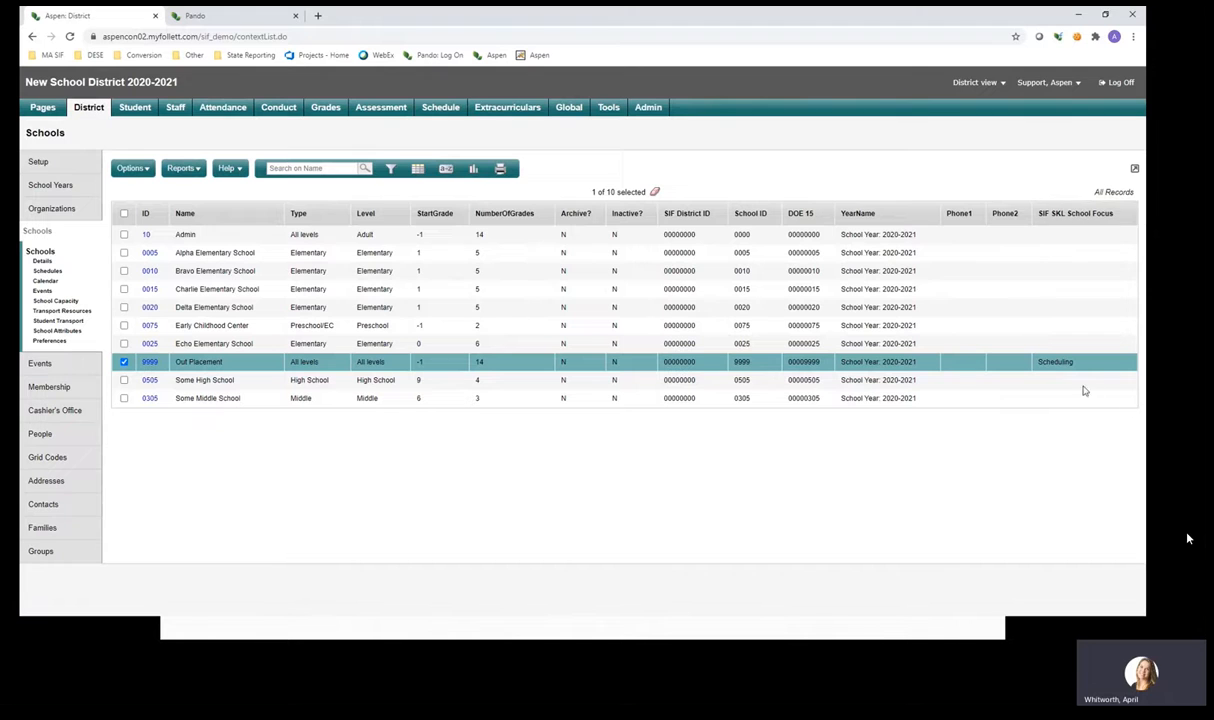
{"action": "double_click", "coordinate": [1055, 361]}
{"action": "left_click", "coordinate": [1057, 453]}
{"action": "double_click", "coordinate": [1056, 361]}
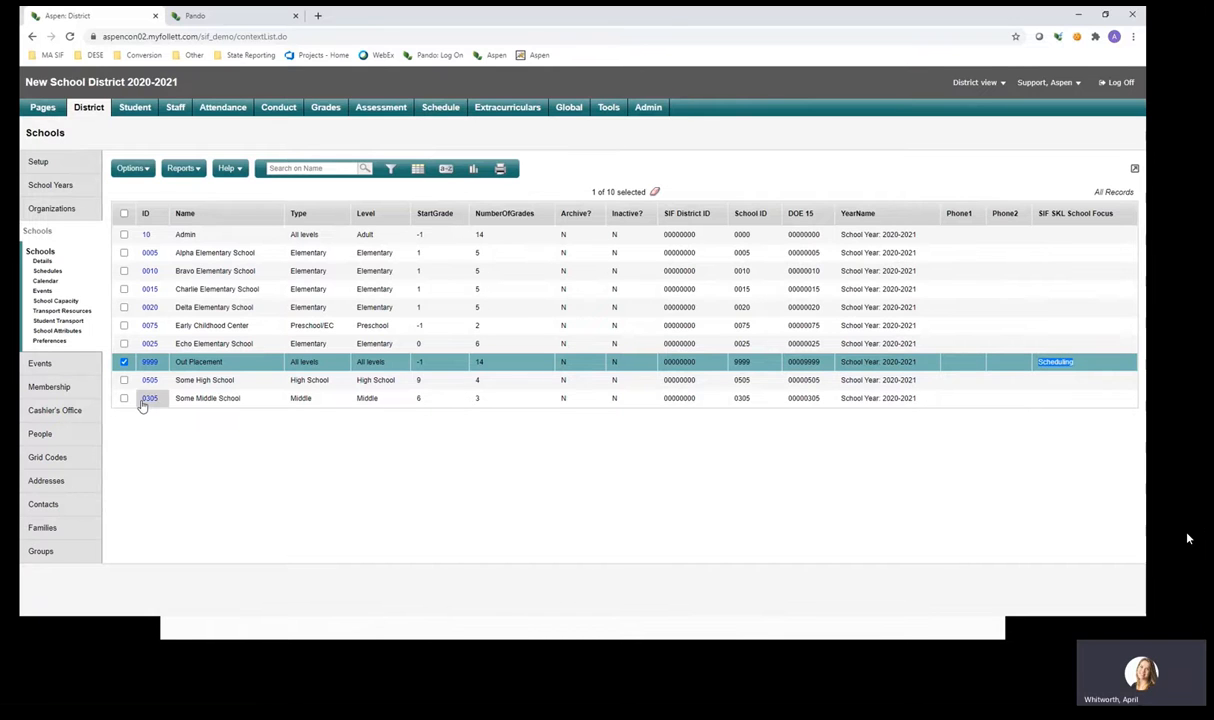
{"action": "left_click", "coordinate": [124, 381]}
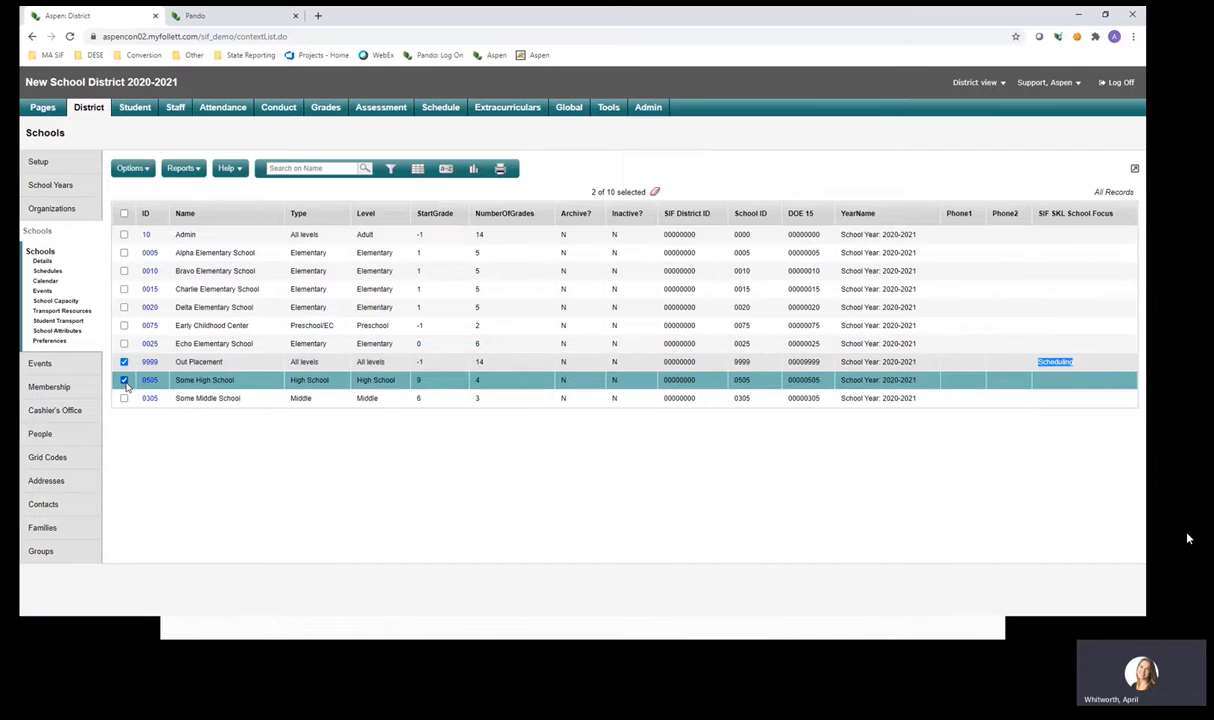
{"action": "left_click", "coordinate": [124, 398]}
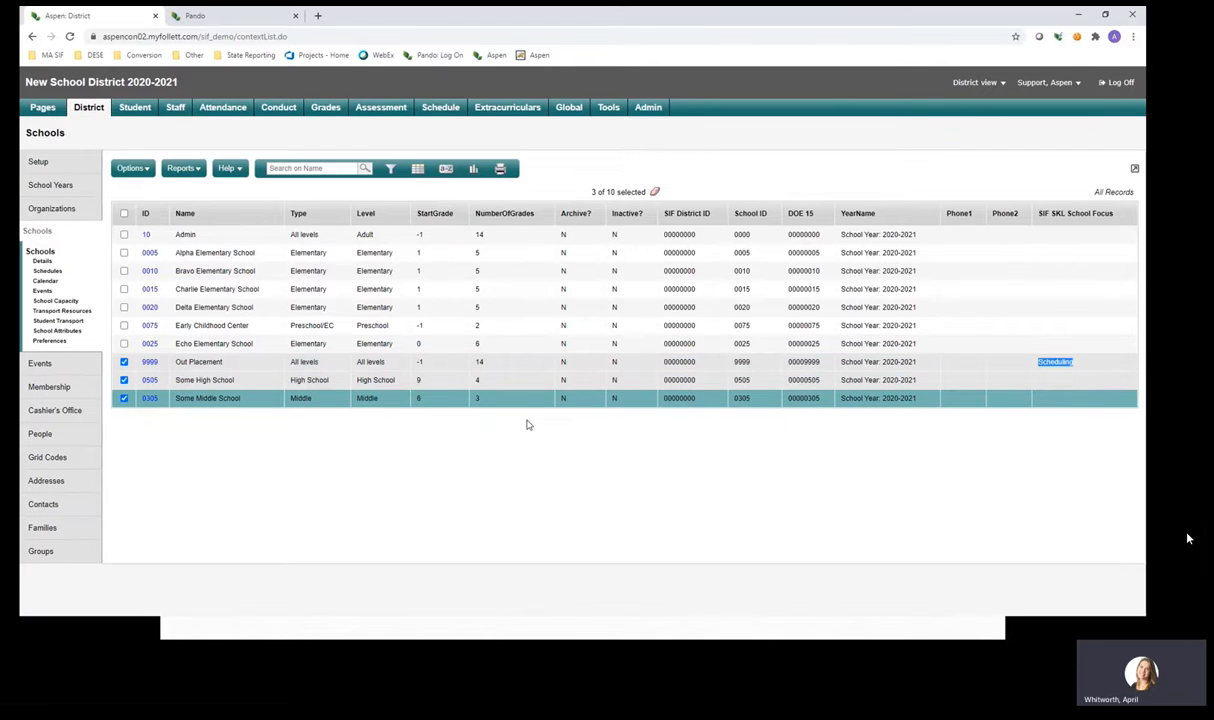
{"action": "left_click", "coordinate": [1065, 361]}
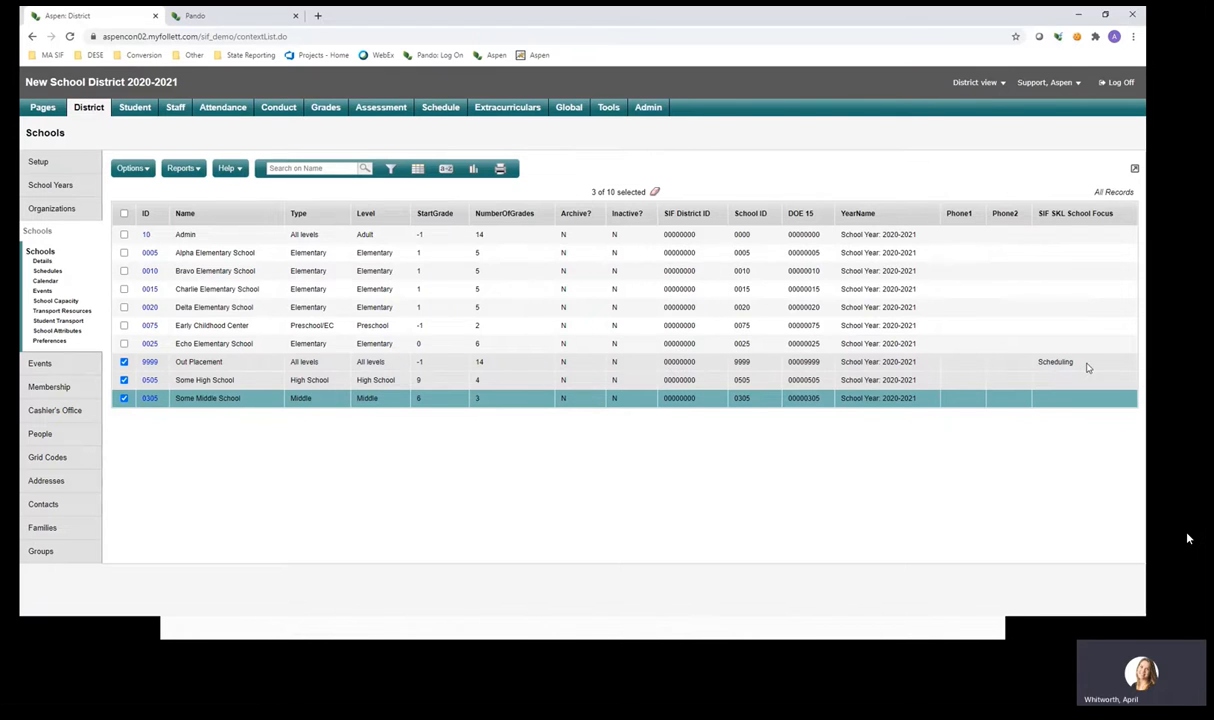
Open the first student's DOE Fields 11-23 and look up schools for DOE Adjusted School ID.
{"action": "left_click", "coordinate": [137, 108]}
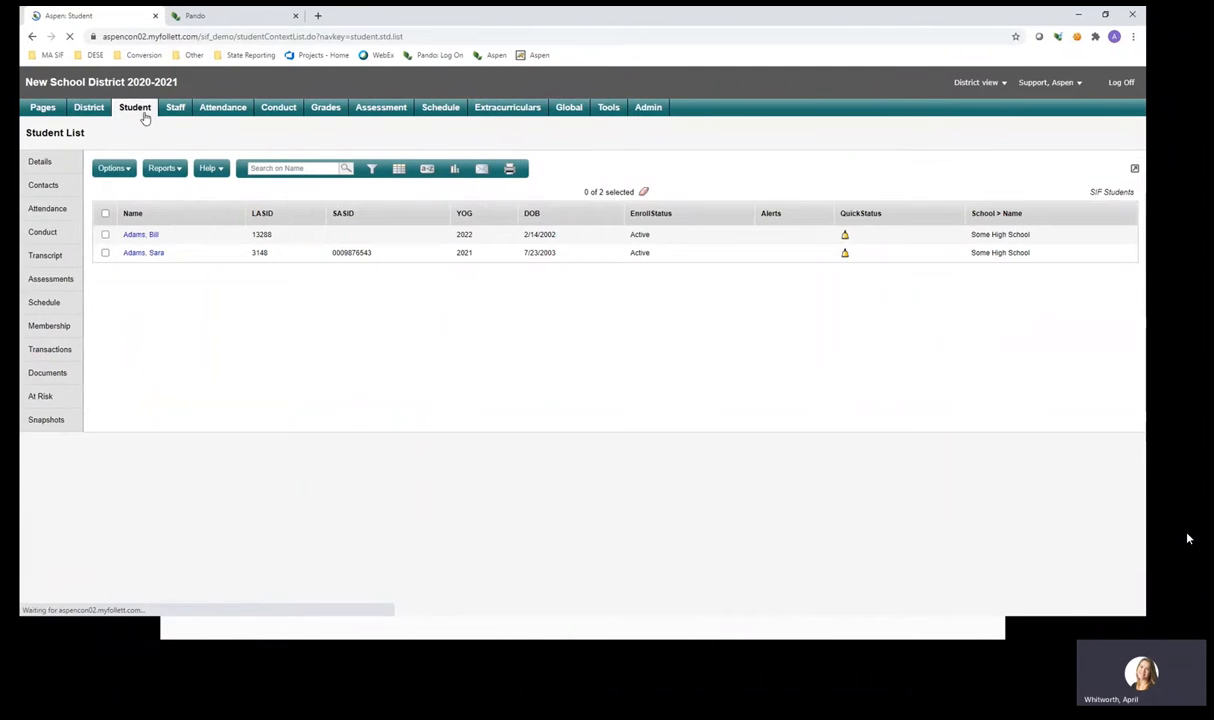
{"action": "left_click", "coordinate": [153, 236]}
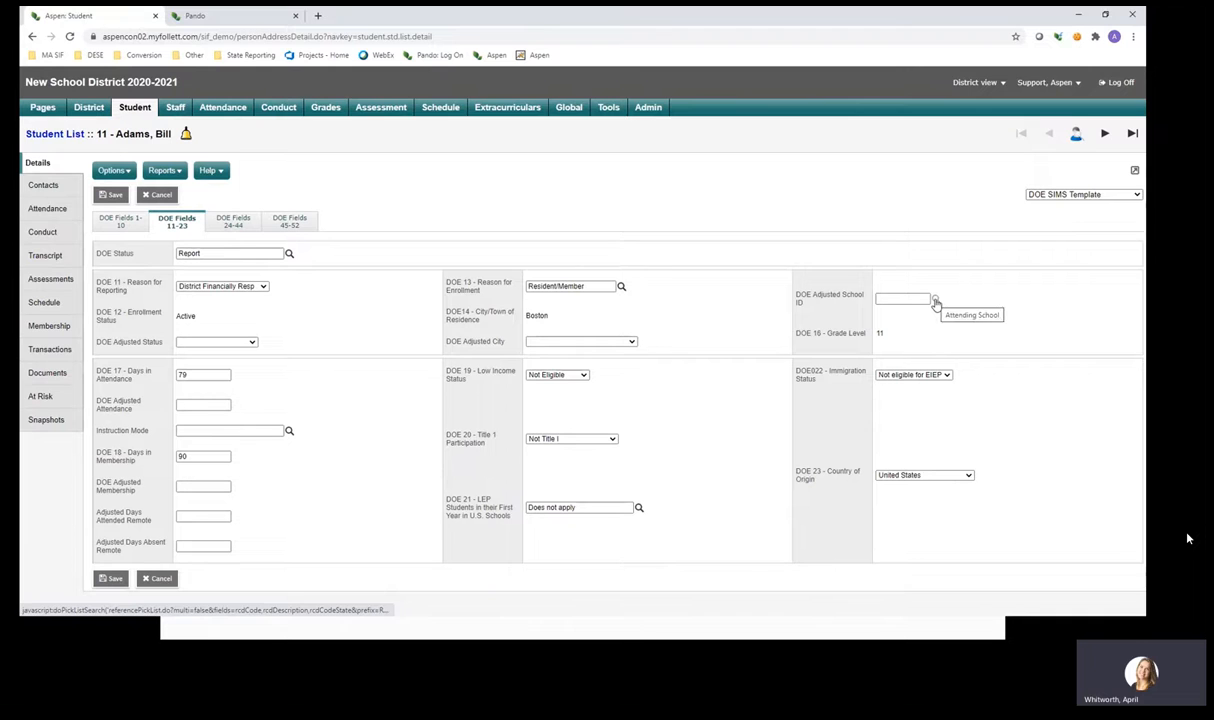
{"action": "left_click", "coordinate": [935, 300]}
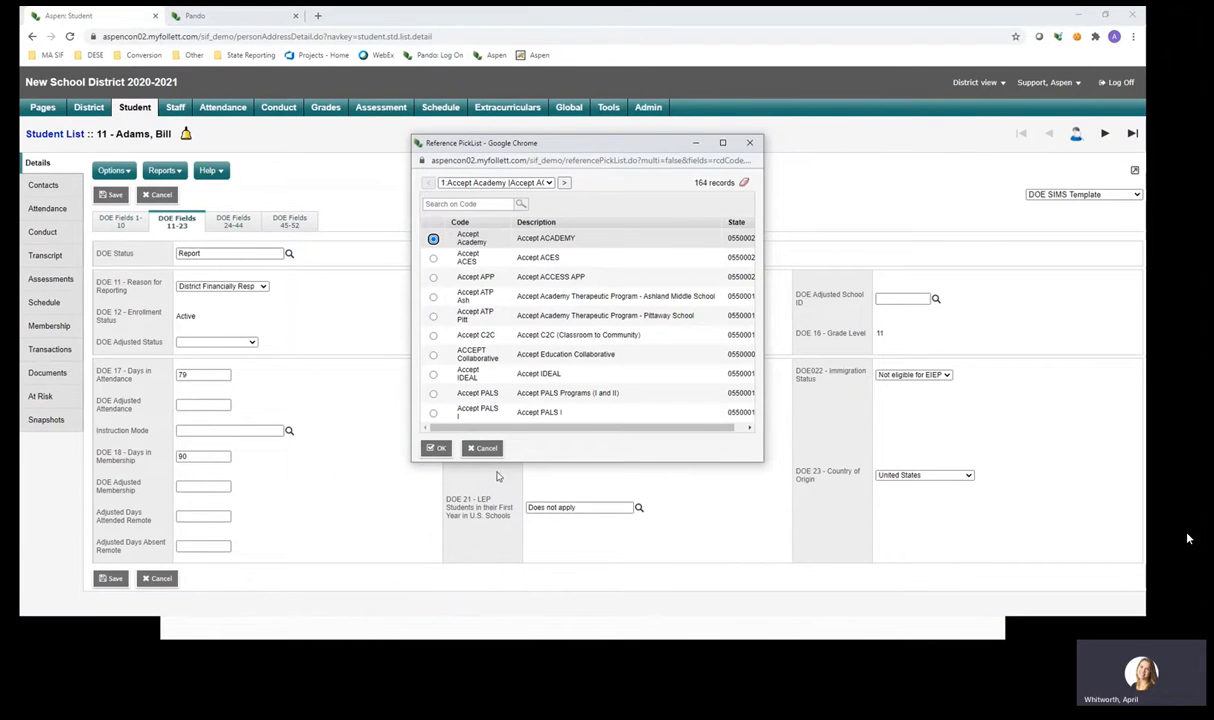
Choose Accept Academy as the adjusted school, then leave unsaved for the student's Membership records.
{"action": "left_click", "coordinate": [436, 448]}
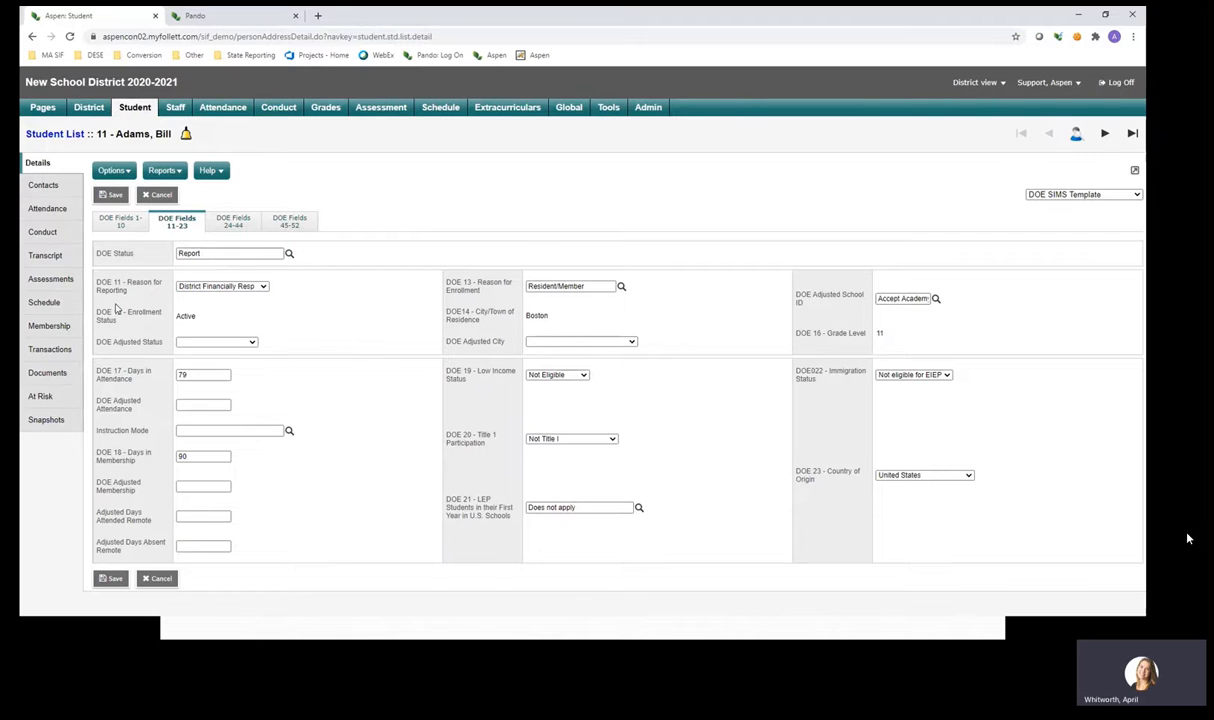
{"action": "left_click", "coordinate": [65, 320]}
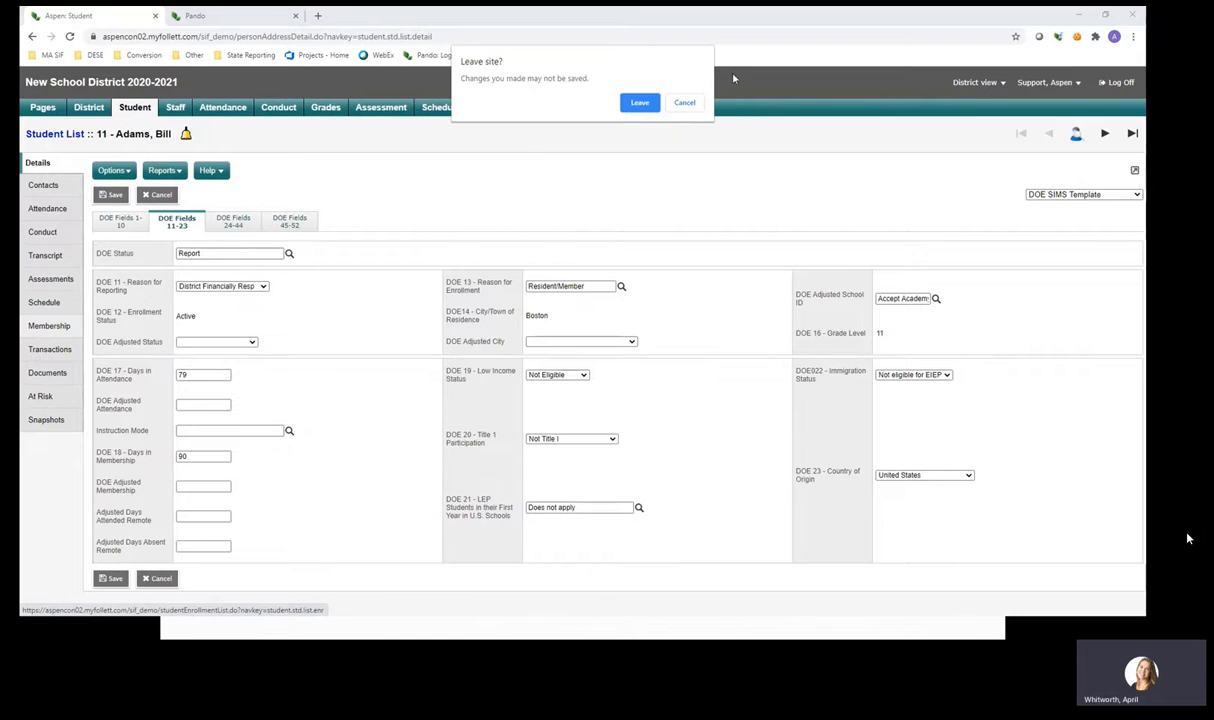
{"action": "left_click", "coordinate": [693, 105]}
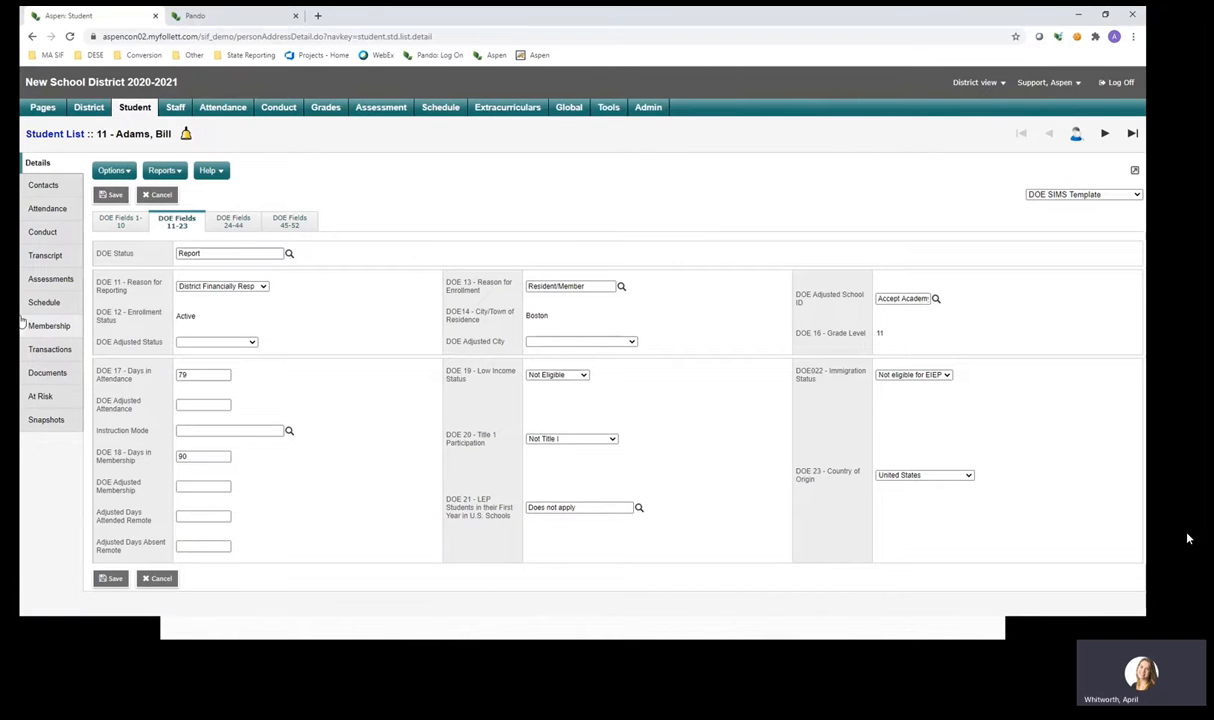
{"action": "left_click", "coordinate": [56, 328]}
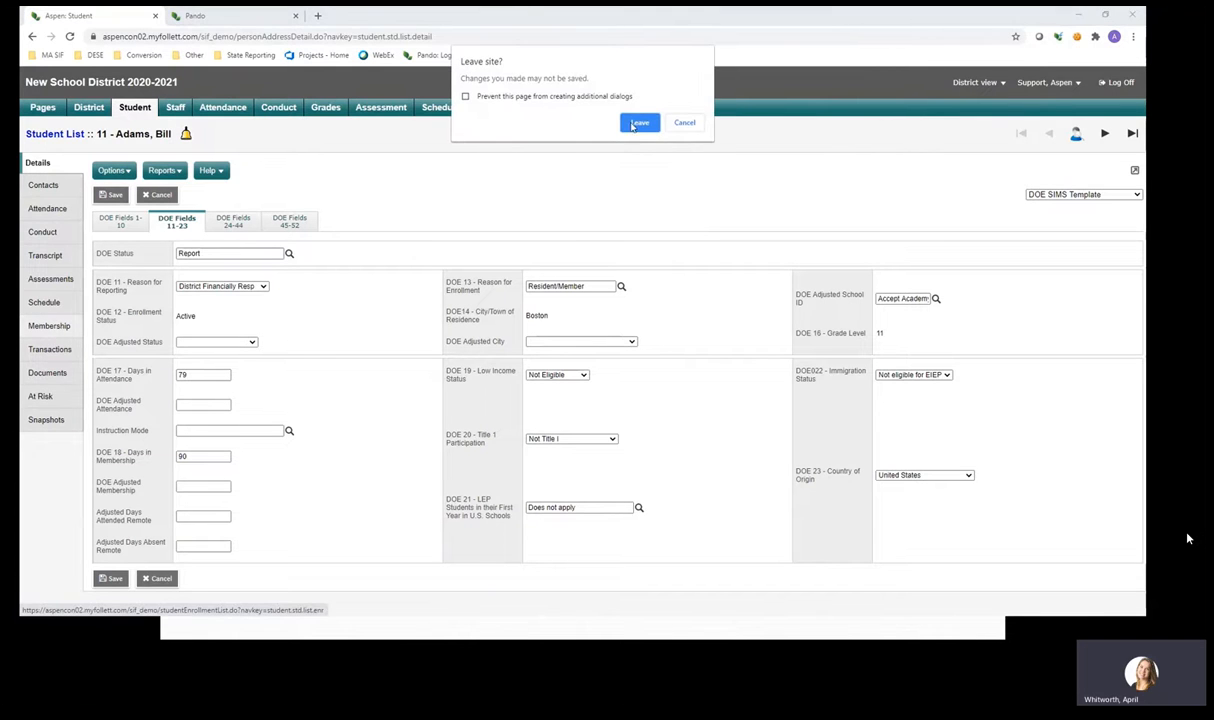
{"action": "left_click", "coordinate": [637, 122]}
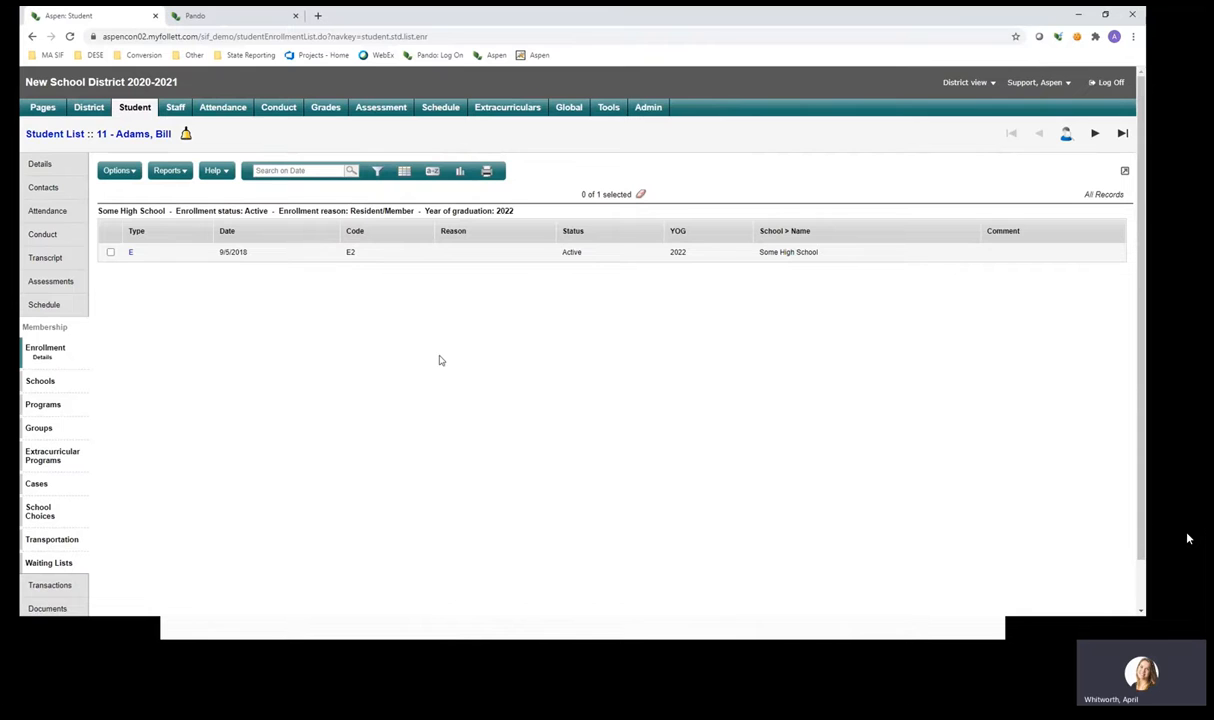
Go back to the first student's DOE Fields 11-23, with DOE Adjusted School ID empty.
{"action": "left_click", "coordinate": [61, 171]}
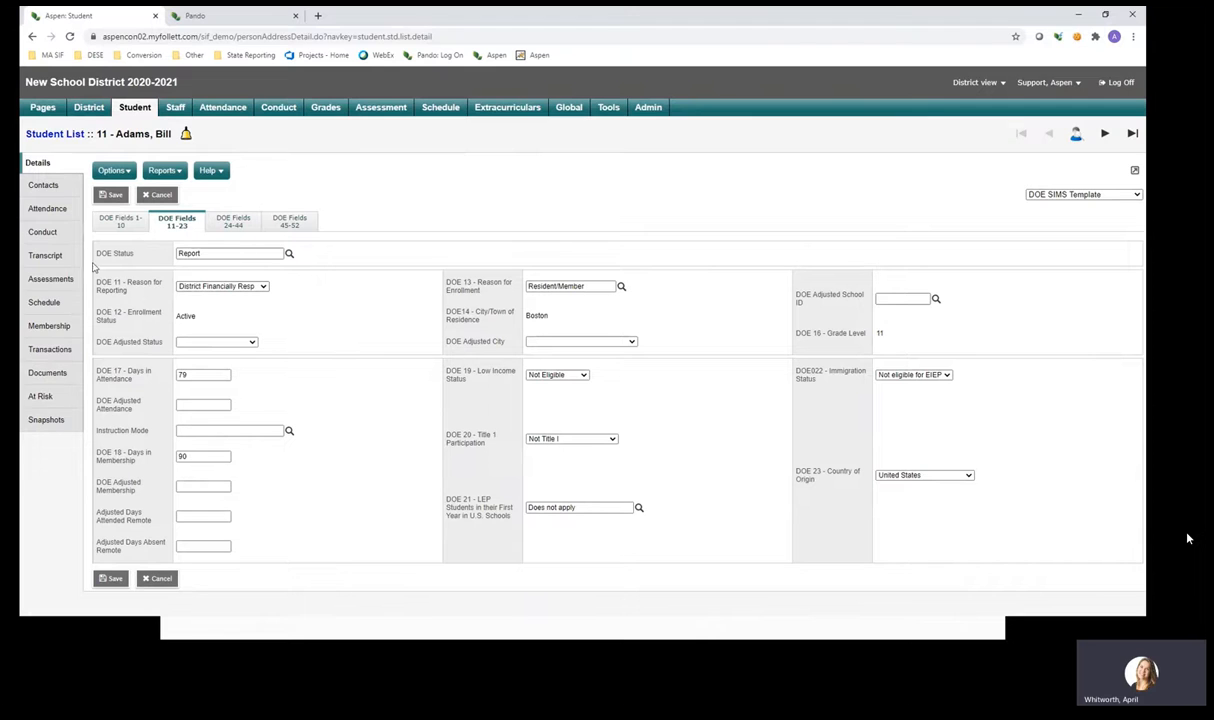
Open Membership to show the single active E2 enrollment dated 9/5/2018 at Some High School.
{"action": "left_click", "coordinate": [66, 329]}
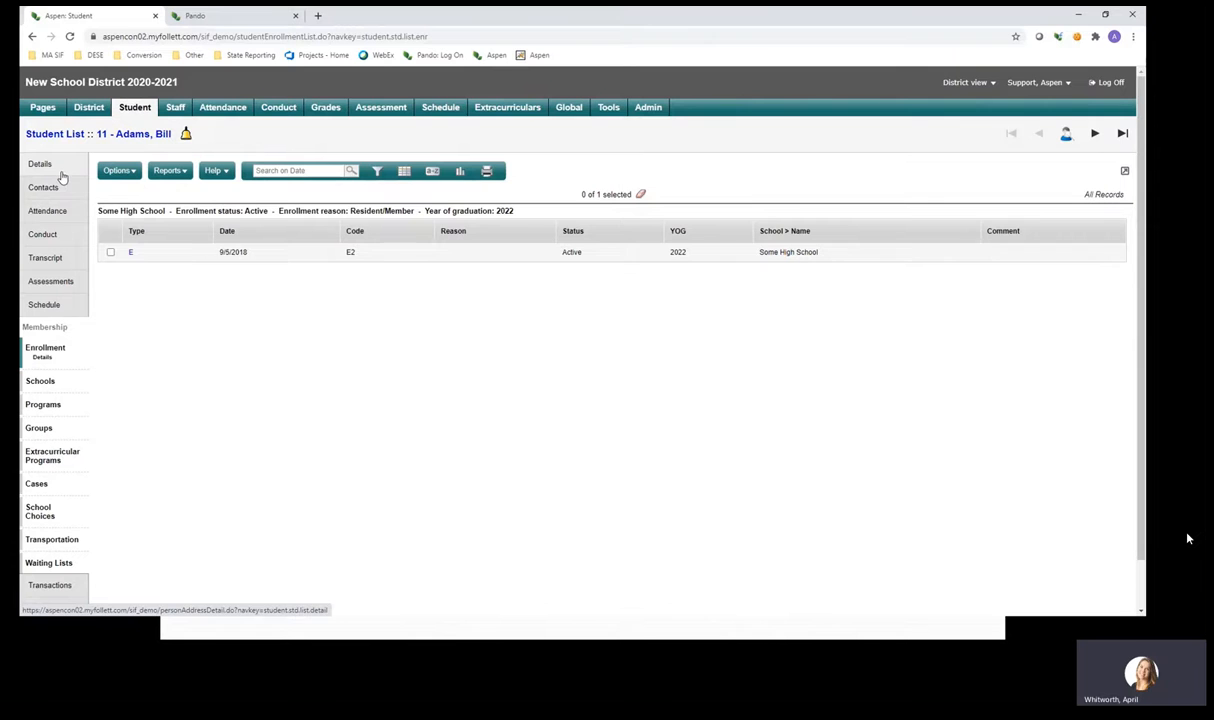
{"action": "left_click", "coordinate": [64, 174]}
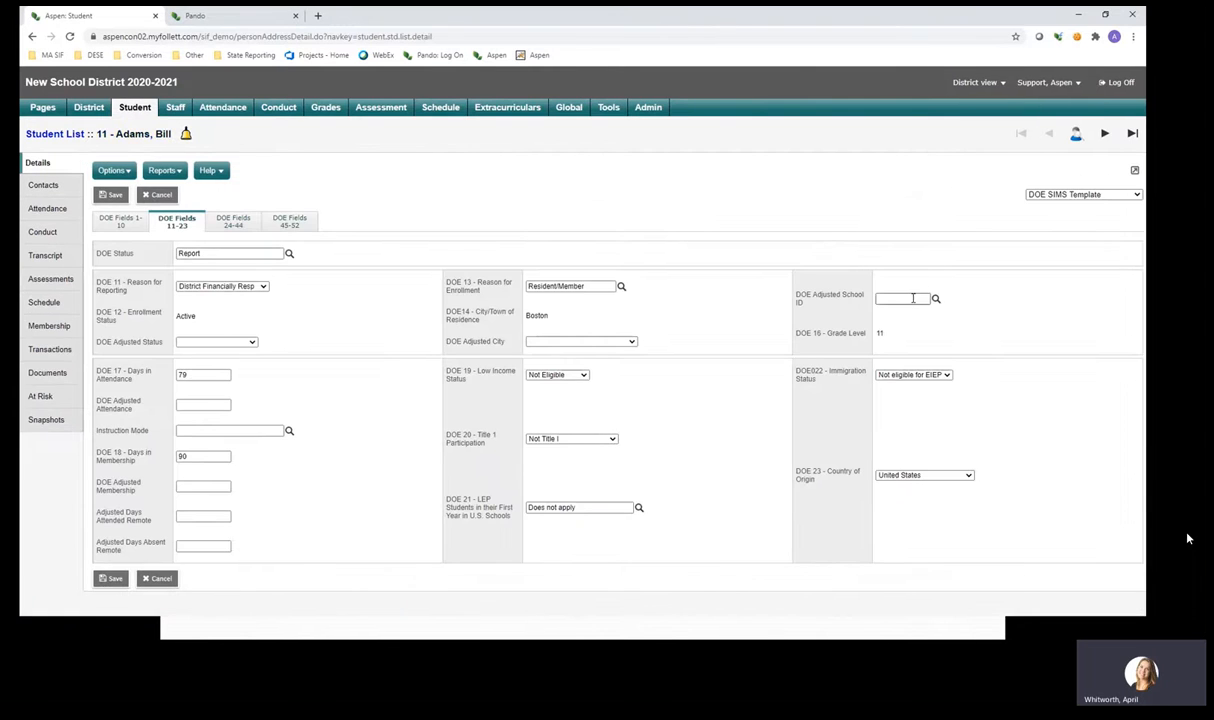
{"action": "left_click", "coordinate": [936, 300]}
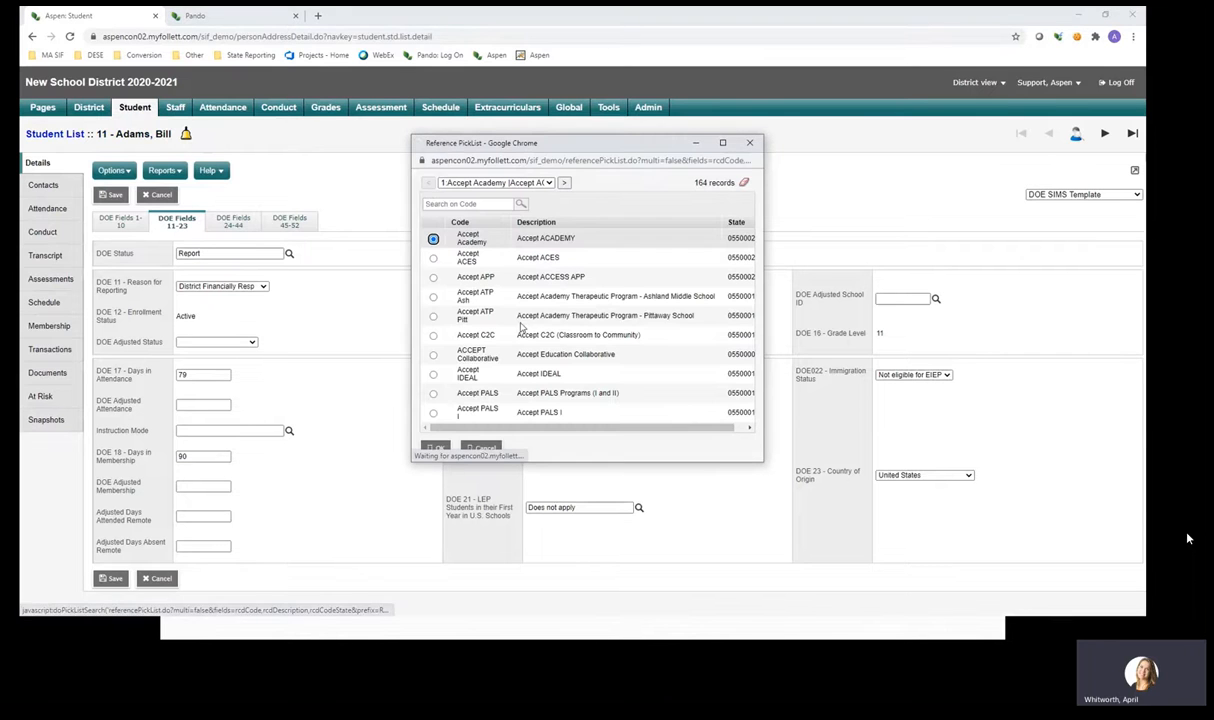
{"action": "left_click", "coordinate": [430, 443]}
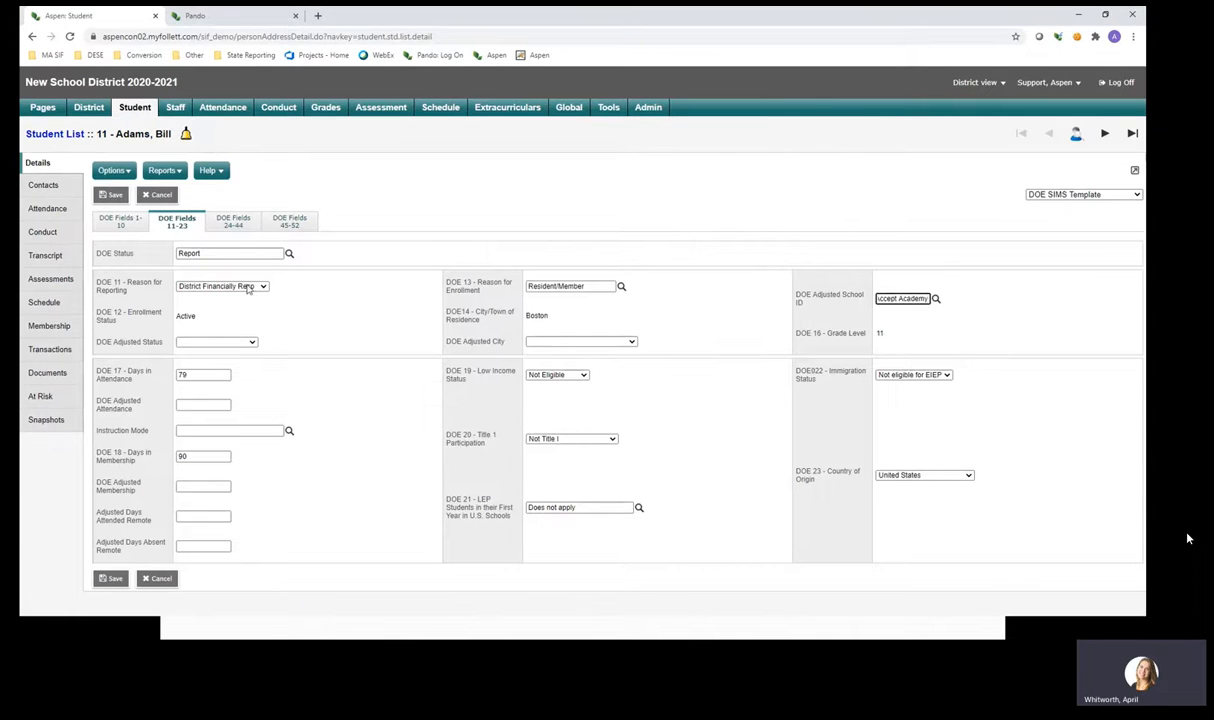
{"action": "left_click", "coordinate": [112, 195]}
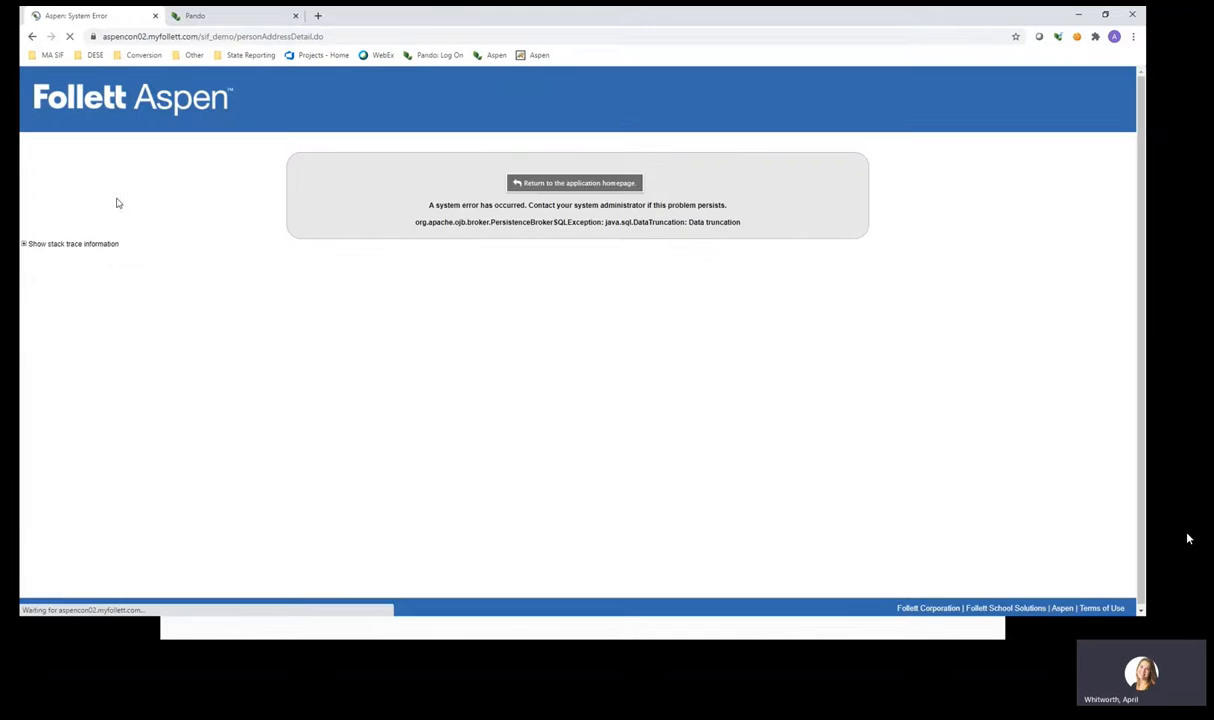
{"action": "left_click", "coordinate": [626, 183]}
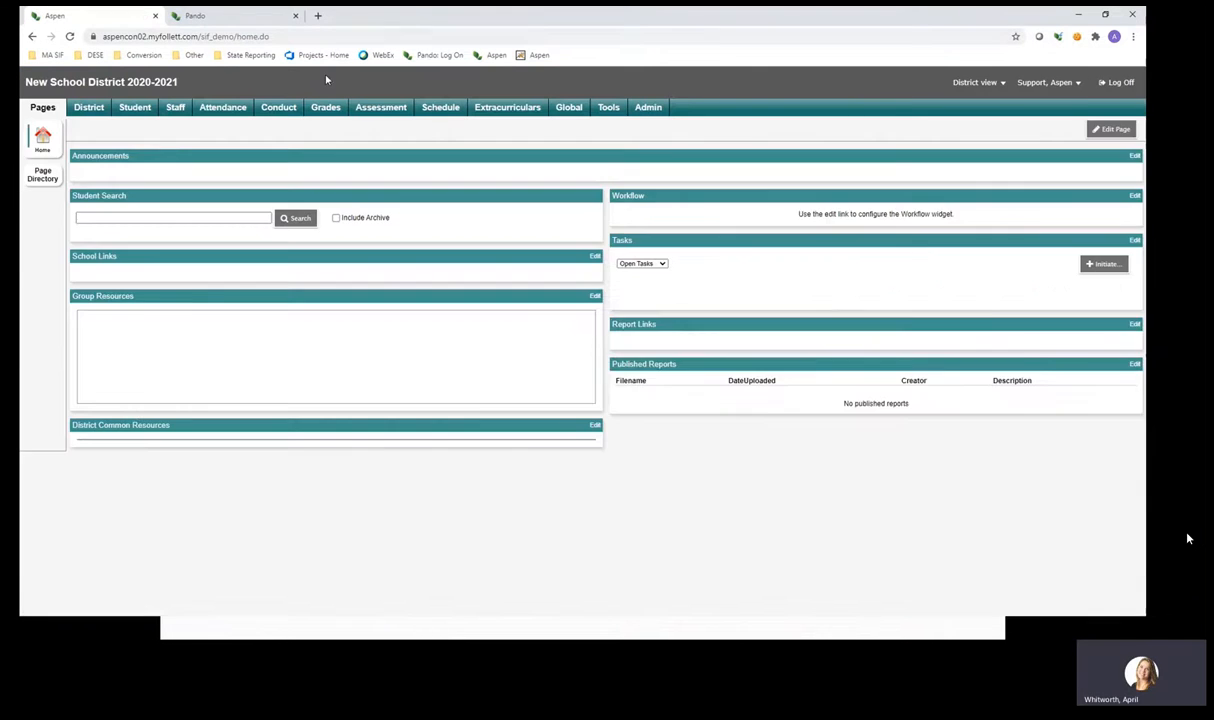
{"action": "left_click", "coordinate": [145, 112]}
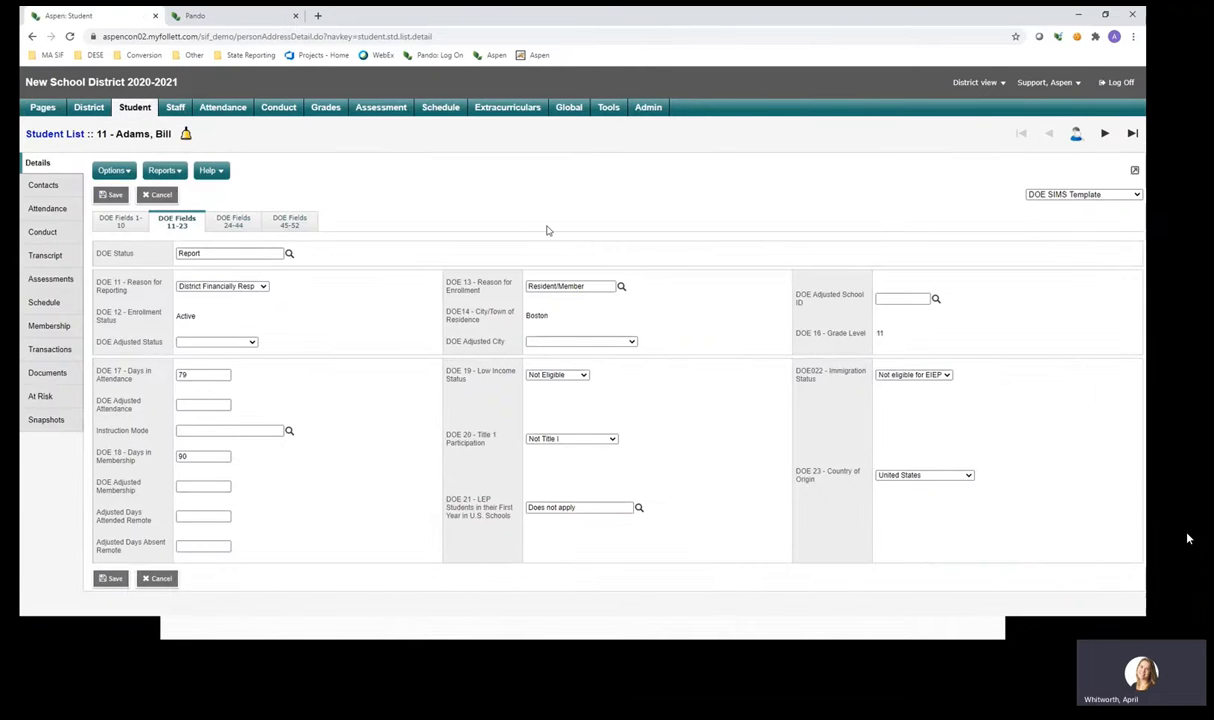
Set DOE Adjusted School ID to Accept C2C, save the student, and show its enrollment records.
{"action": "left_click", "coordinate": [898, 298]}
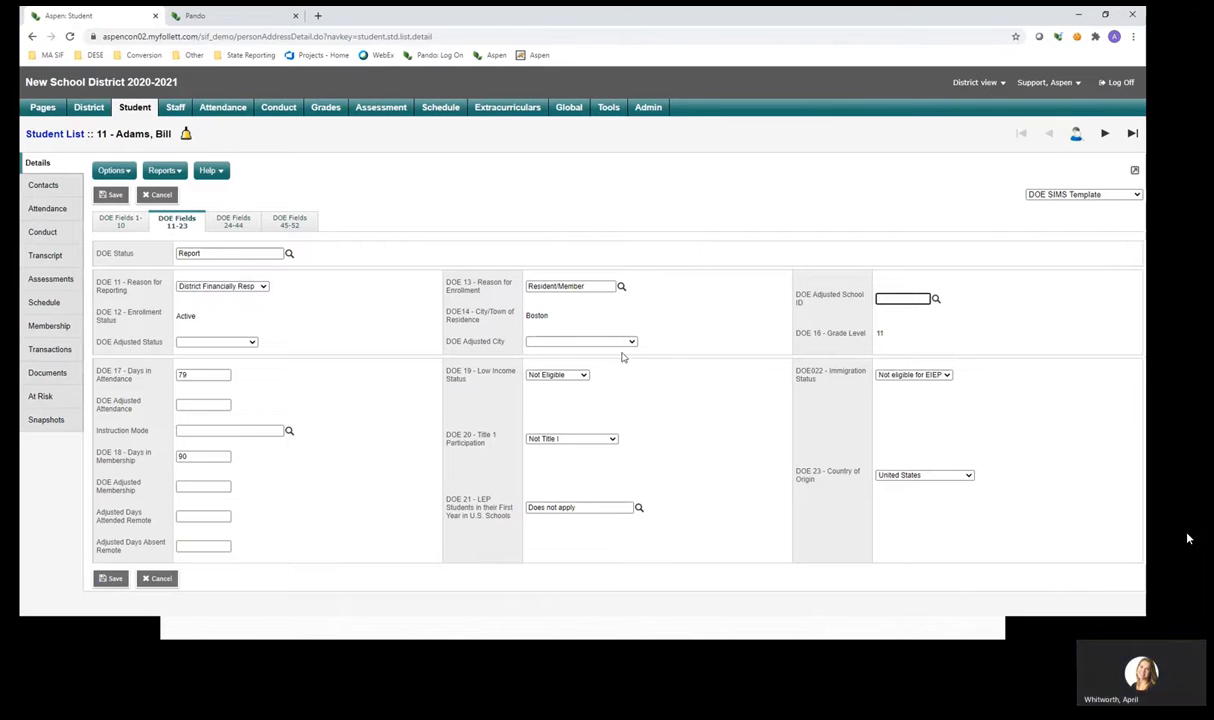
{"action": "left_click", "coordinate": [108, 195]}
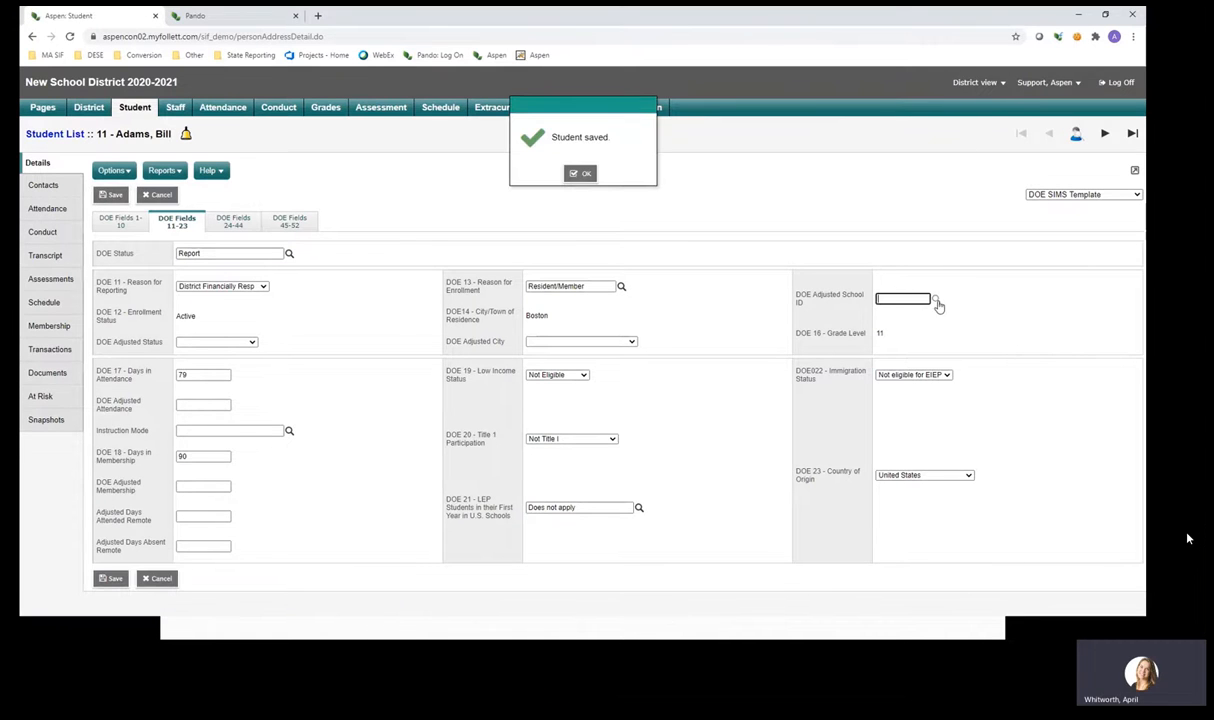
{"action": "left_click", "coordinate": [936, 300]}
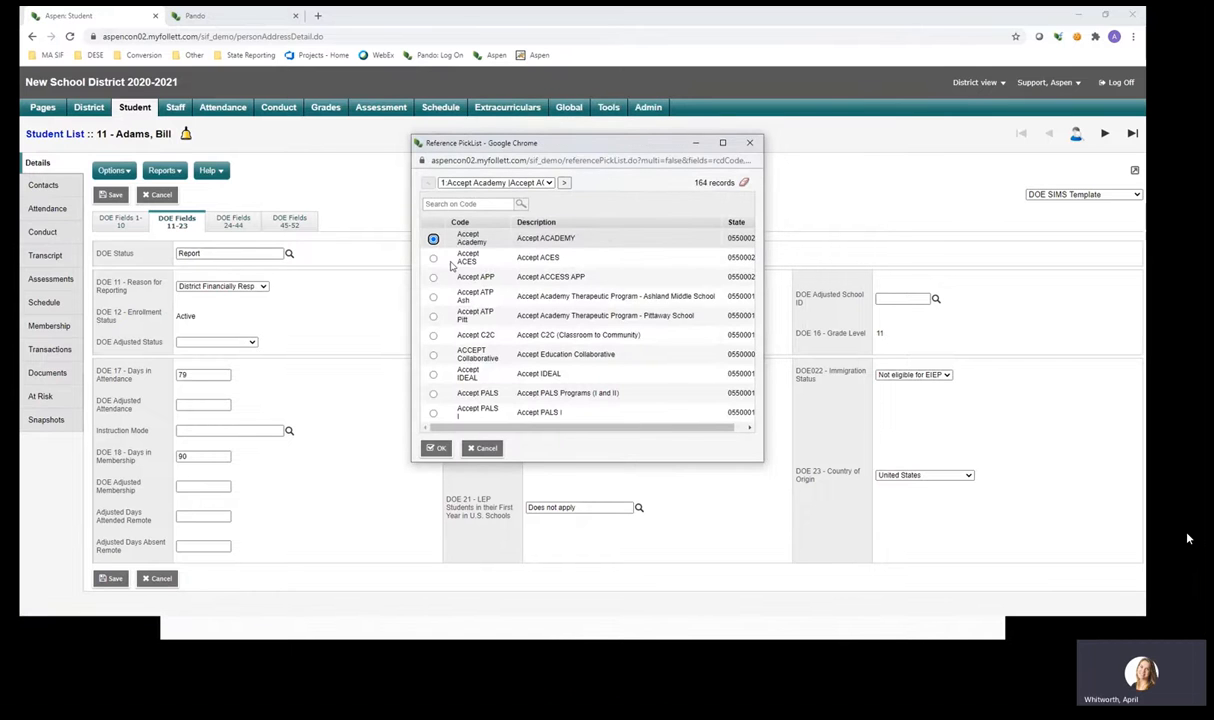
{"action": "left_click", "coordinate": [433, 336]}
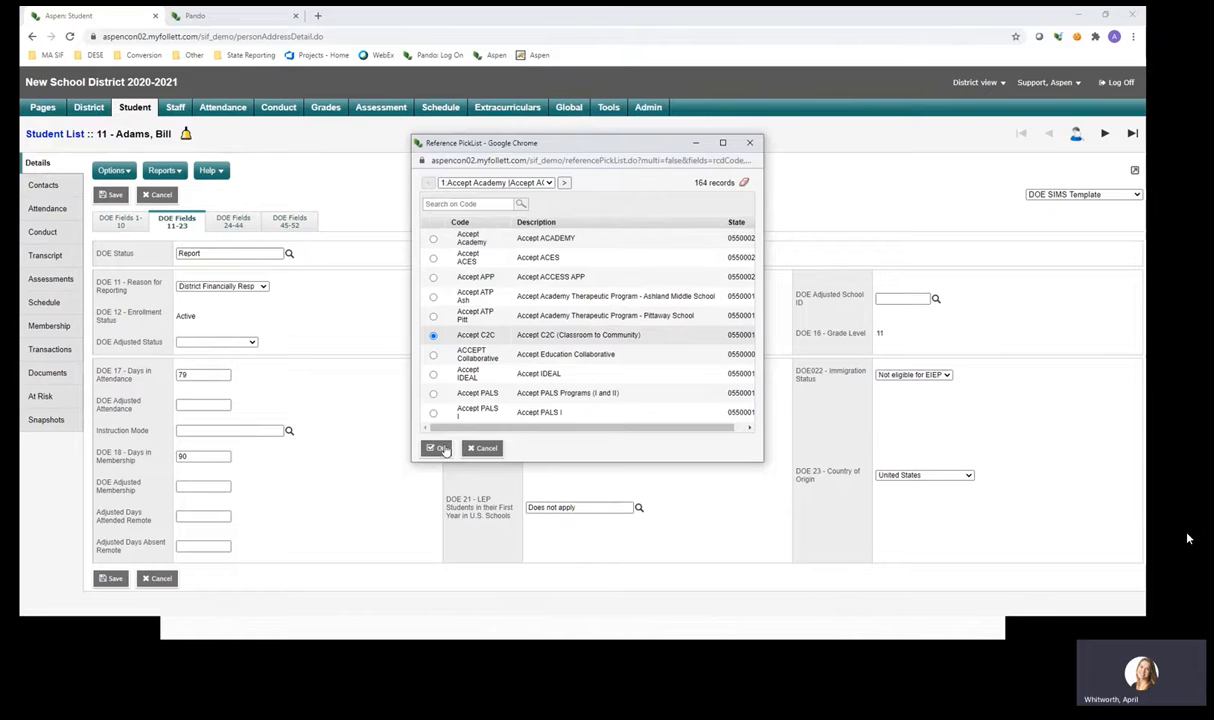
{"action": "left_click", "coordinate": [437, 448]}
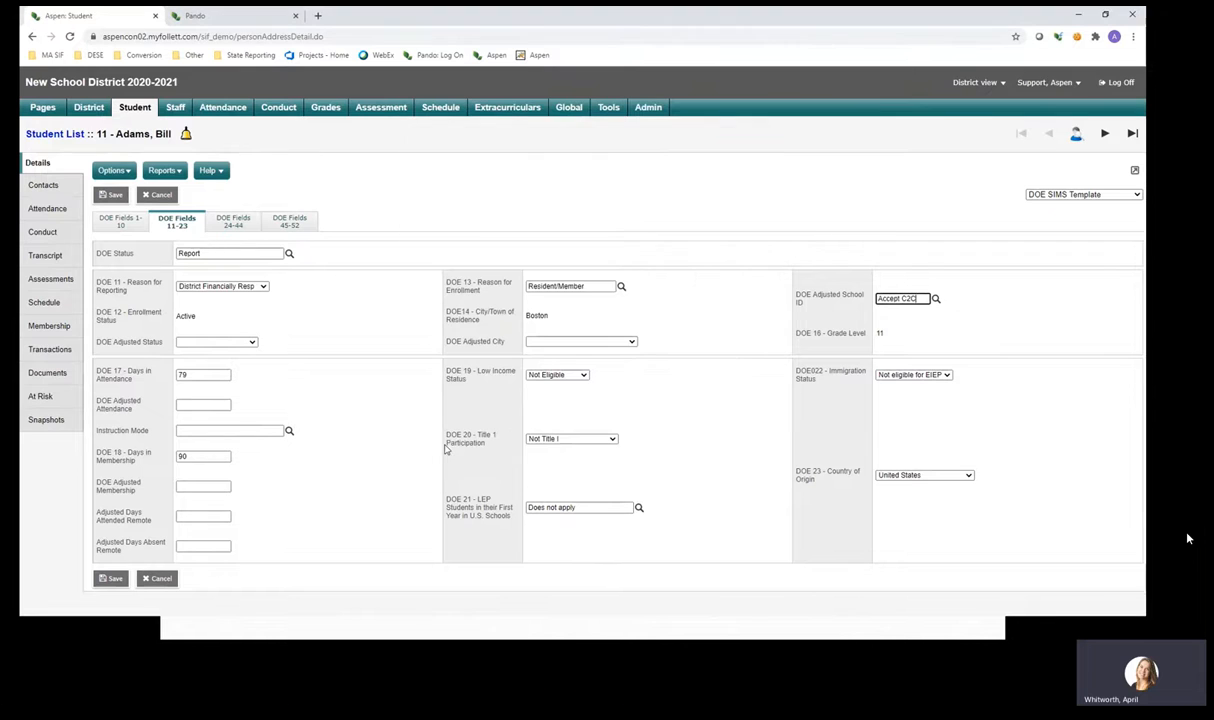
{"action": "left_click", "coordinate": [116, 195]}
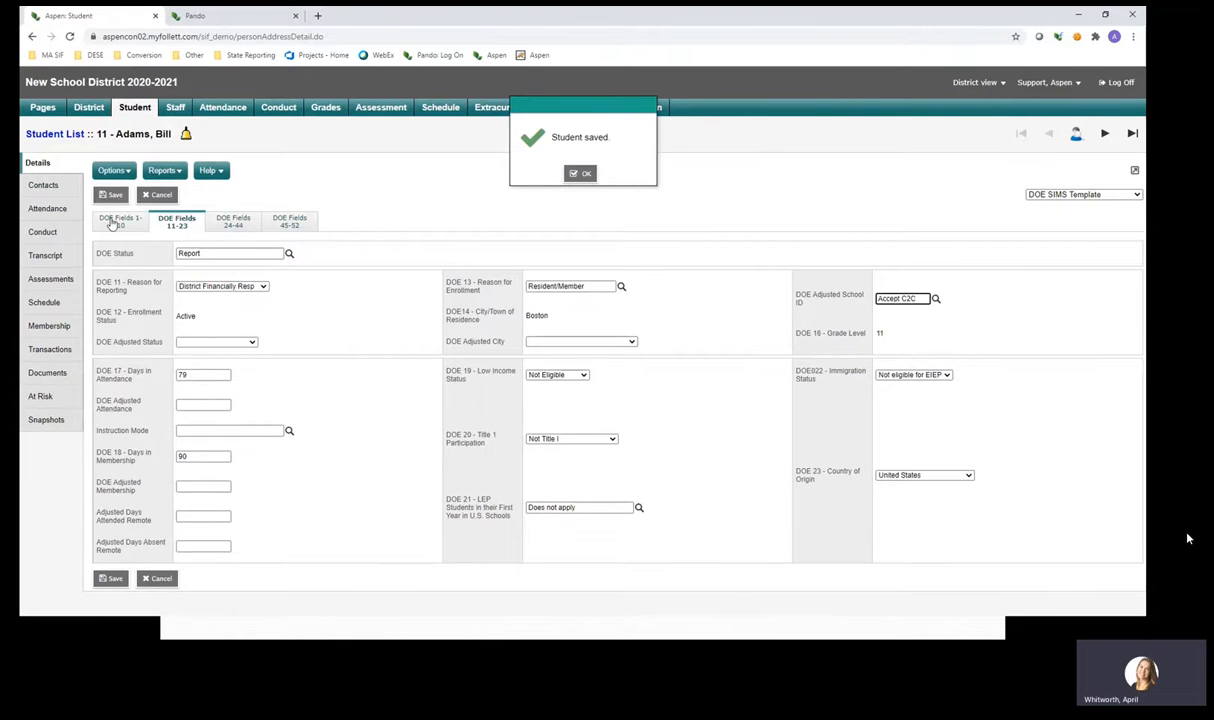
{"action": "left_click", "coordinate": [66, 330]}
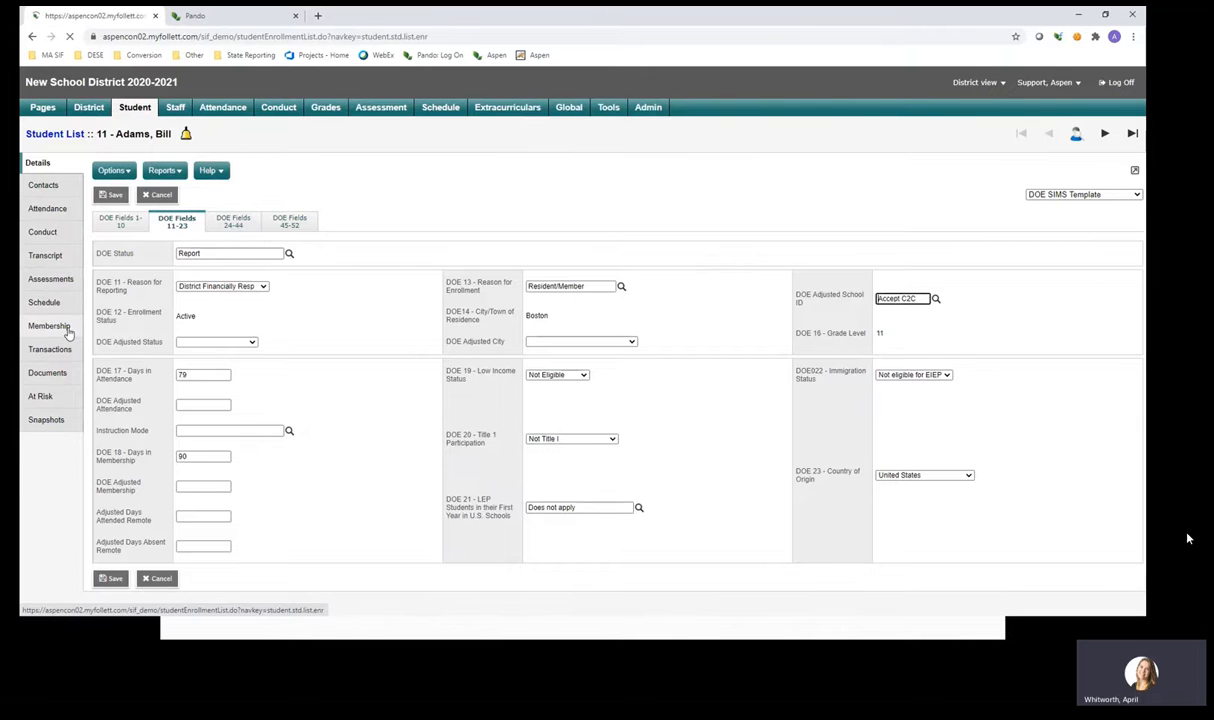
{"action": "left_click", "coordinate": [118, 172]}
{"action": "mouse_move", "coordinate": [249, 198]}
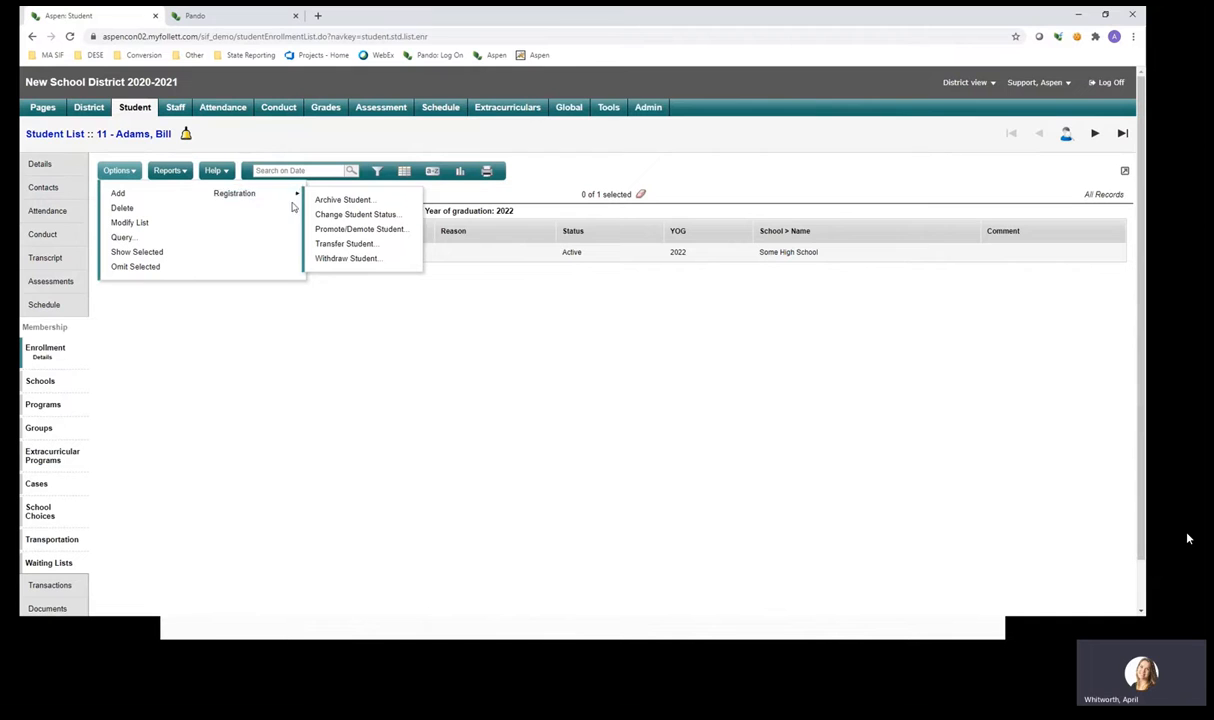
{"action": "left_click", "coordinate": [350, 243]}
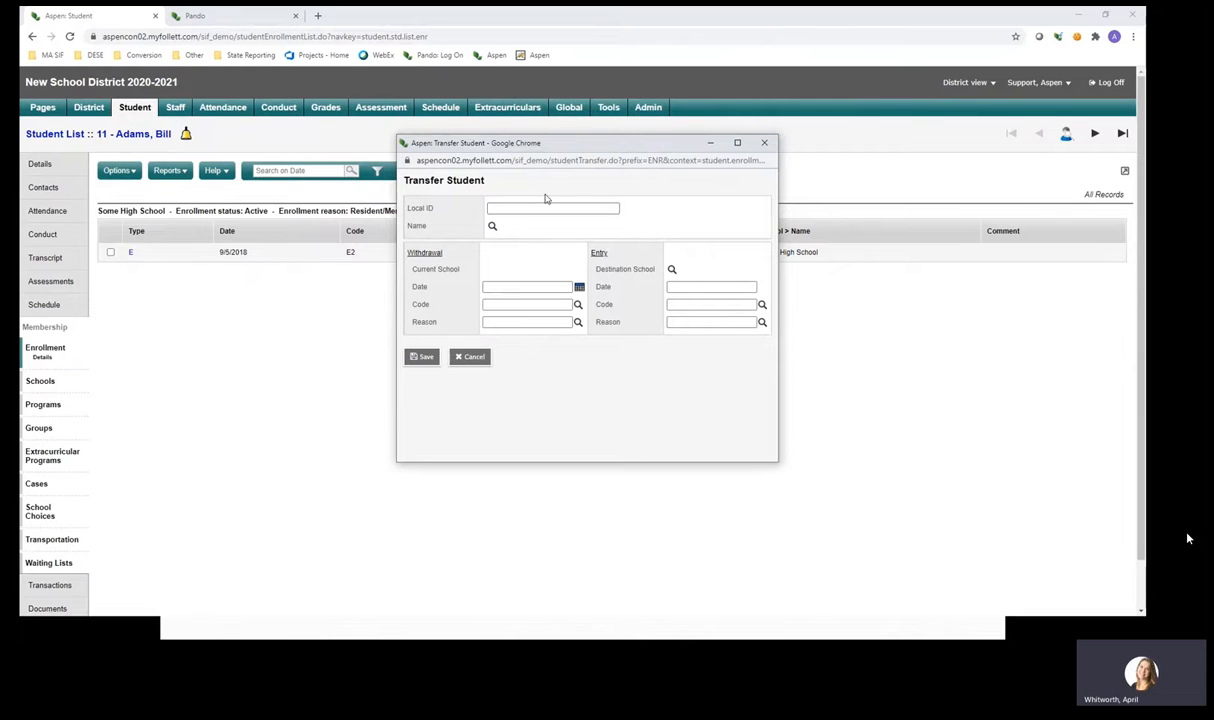
{"action": "left_click", "coordinate": [492, 232]}
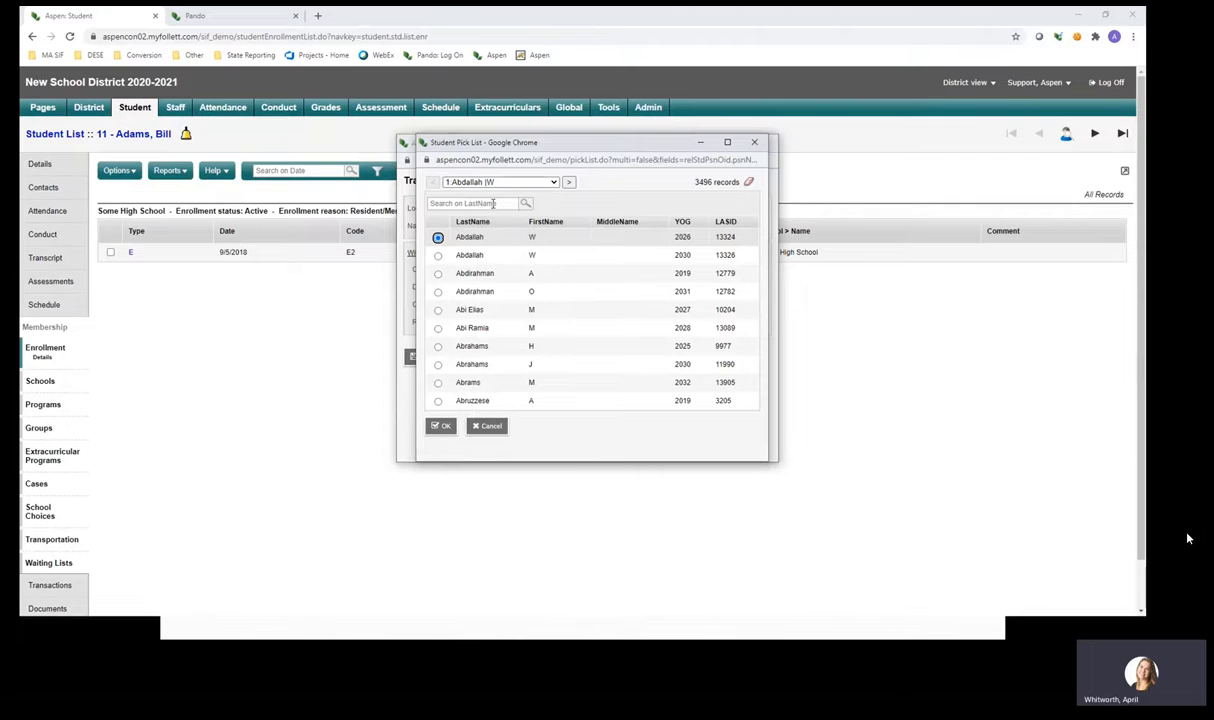
{"action": "left_click", "coordinate": [492, 203]}
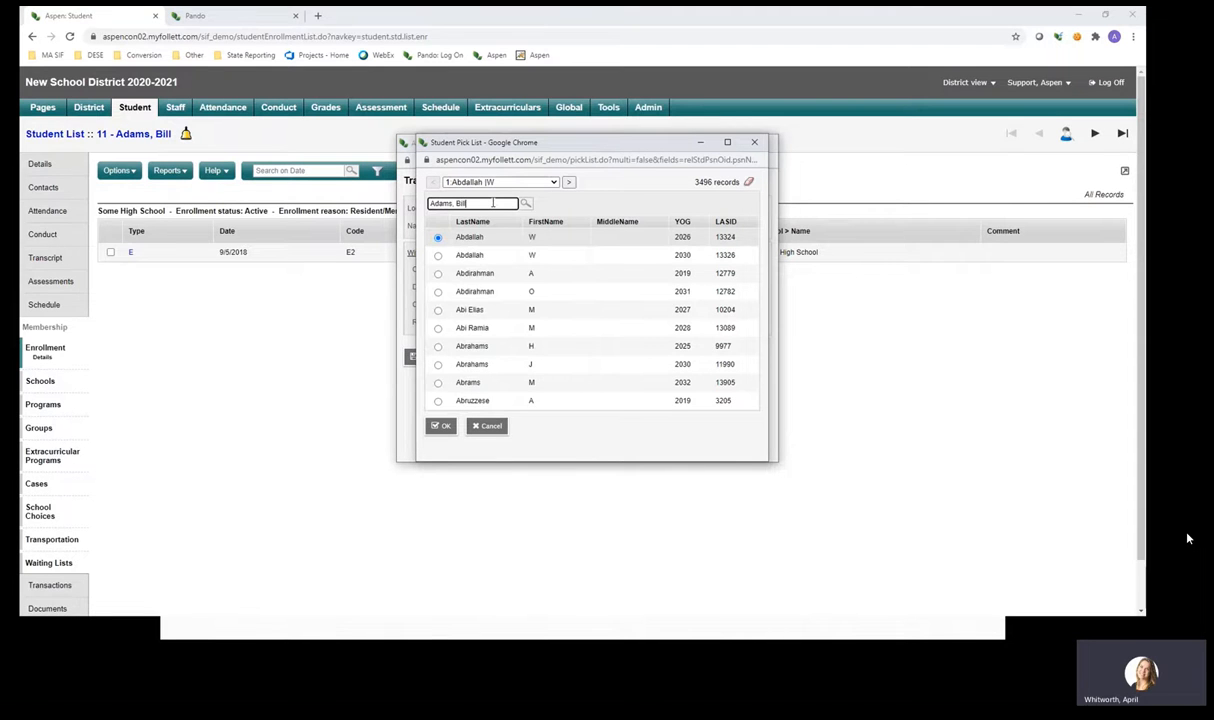
{"action": "left_click", "coordinate": [525, 203]}
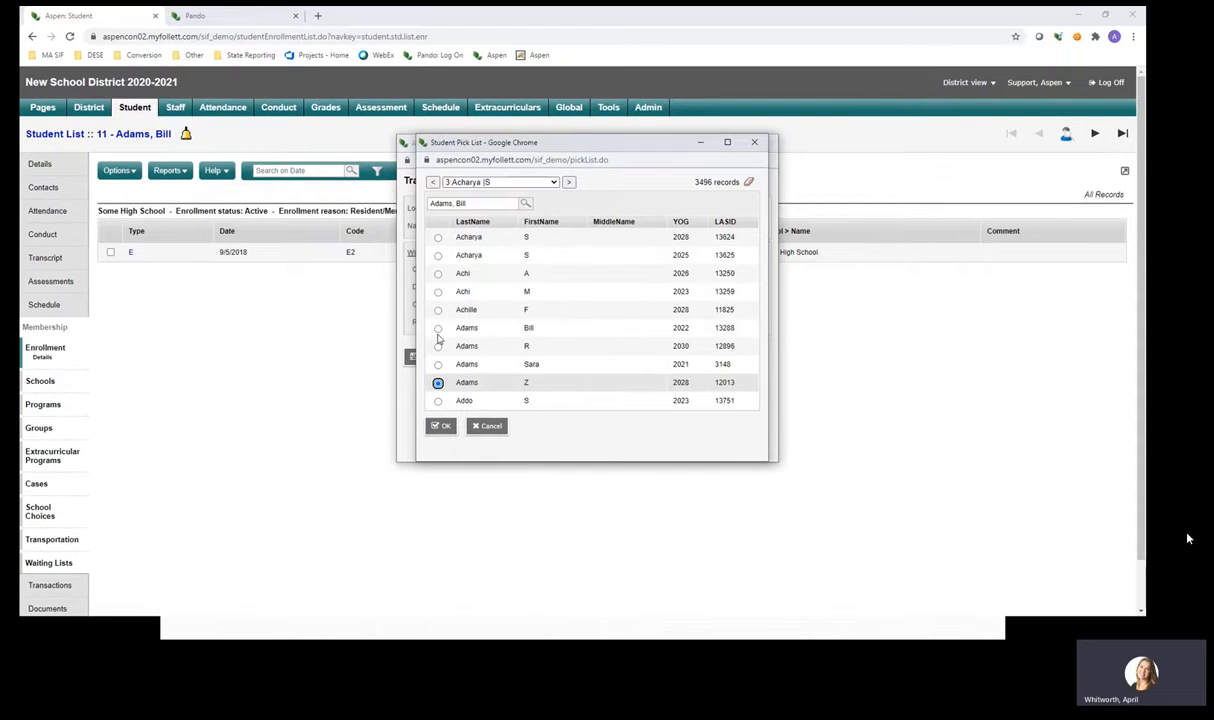
{"action": "left_click", "coordinate": [438, 329]}
{"action": "left_click", "coordinate": [442, 426]}
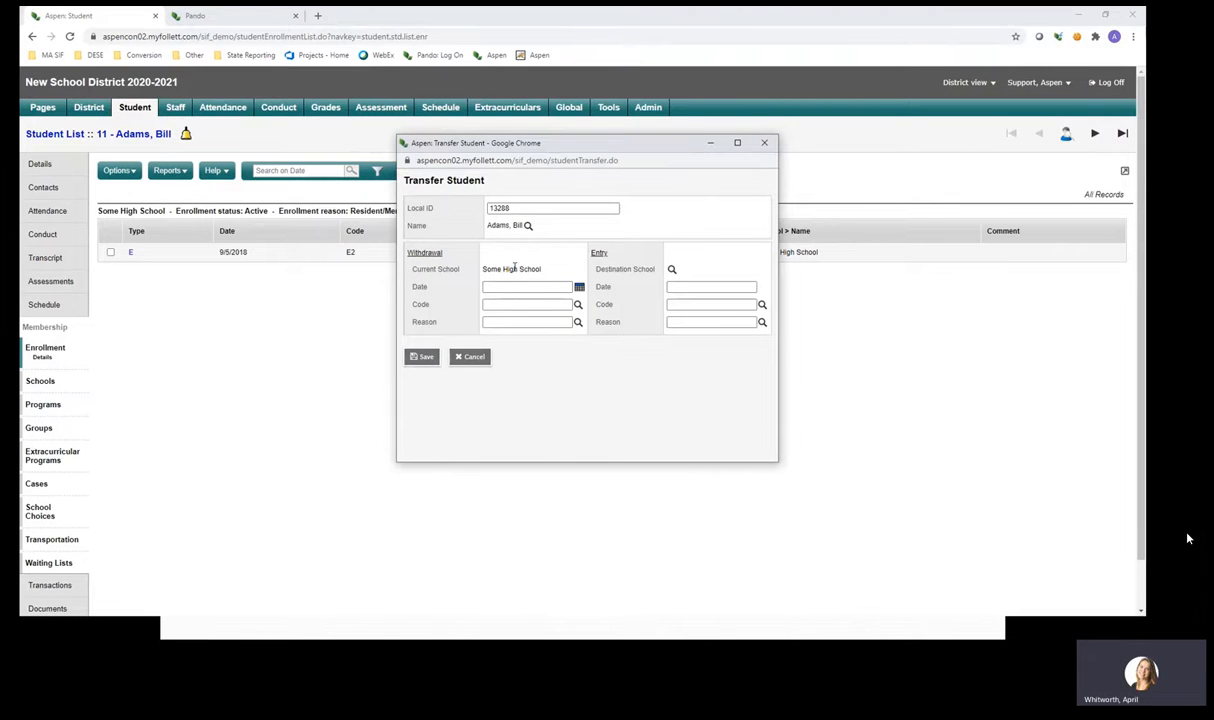
{"action": "left_click", "coordinate": [521, 285]}
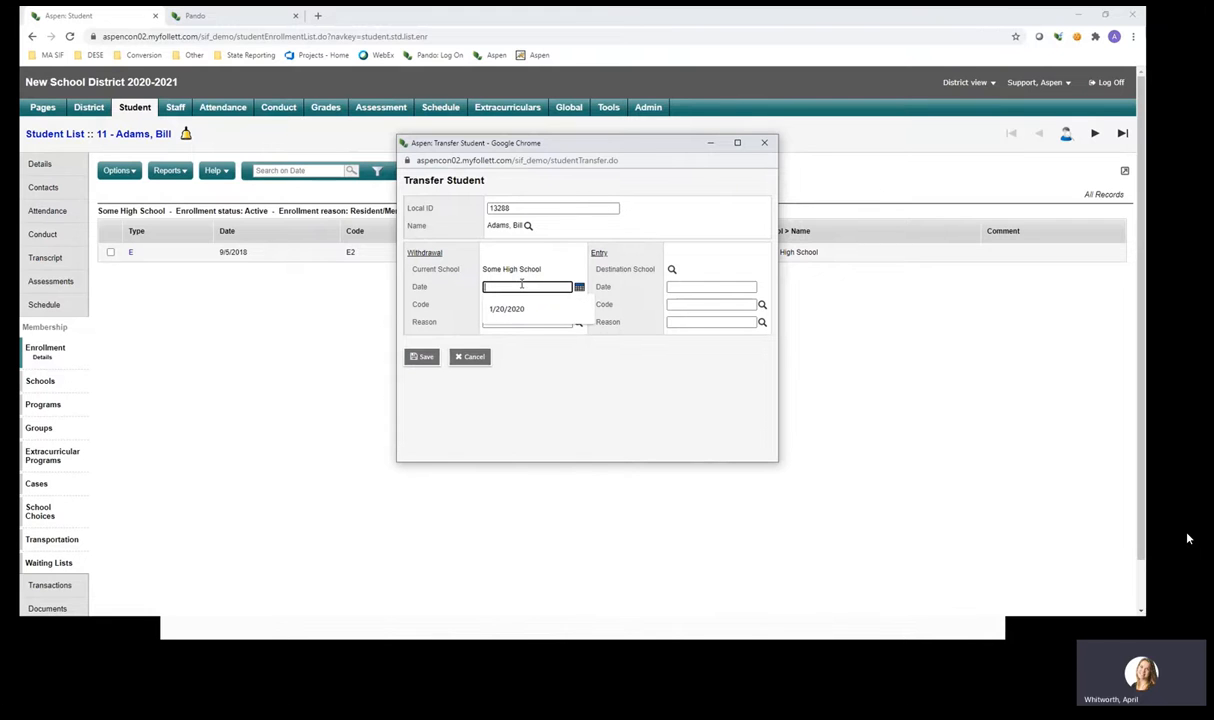
{"action": "left_click", "coordinate": [508, 309]}
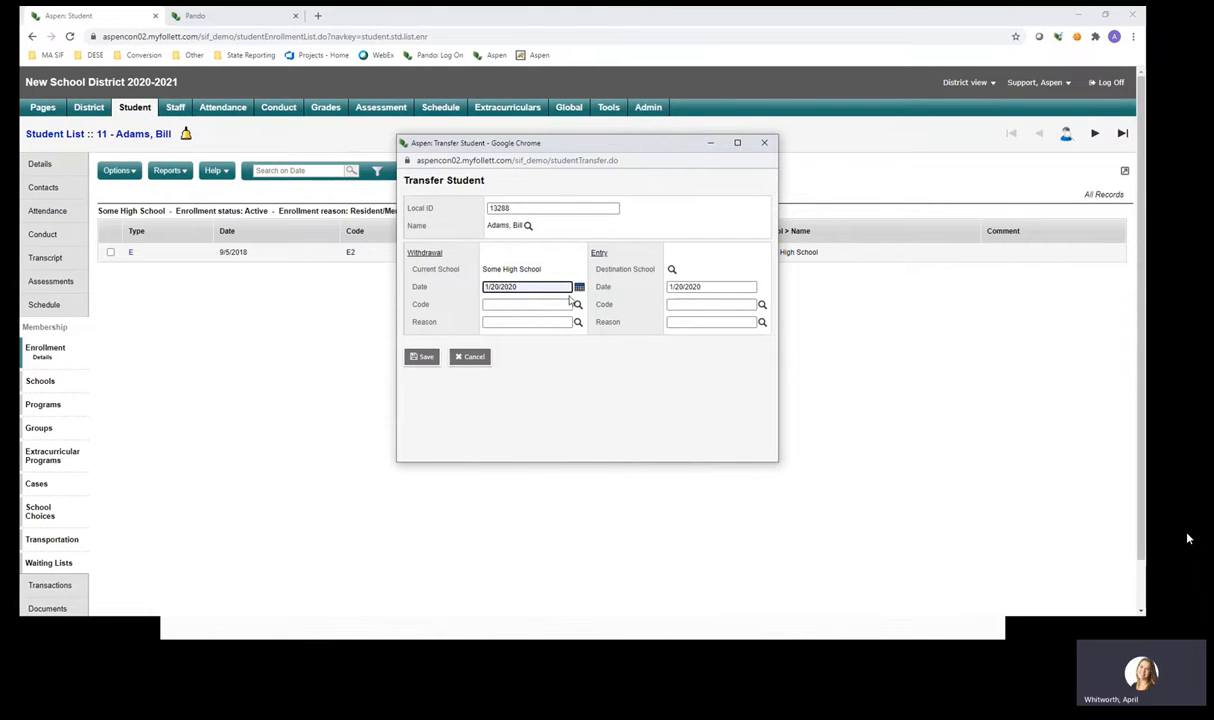
{"action": "left_click", "coordinate": [671, 270]}
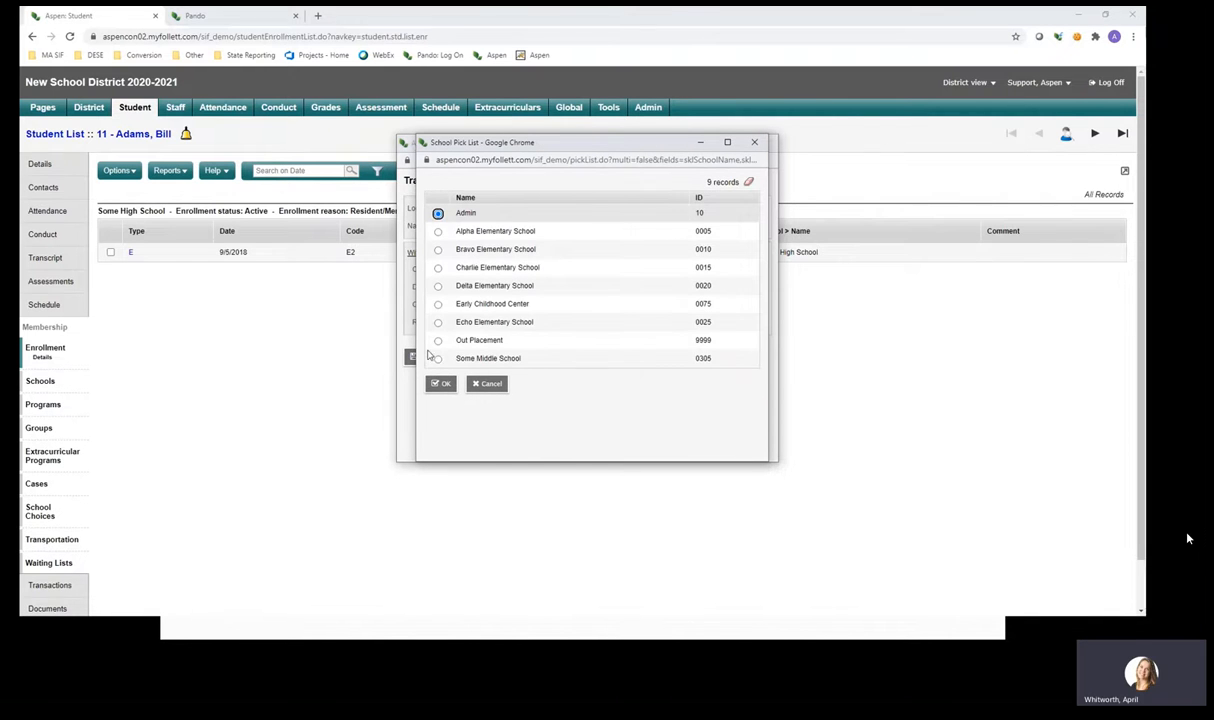
{"action": "left_click", "coordinate": [438, 340]}
{"action": "left_click", "coordinate": [441, 383]}
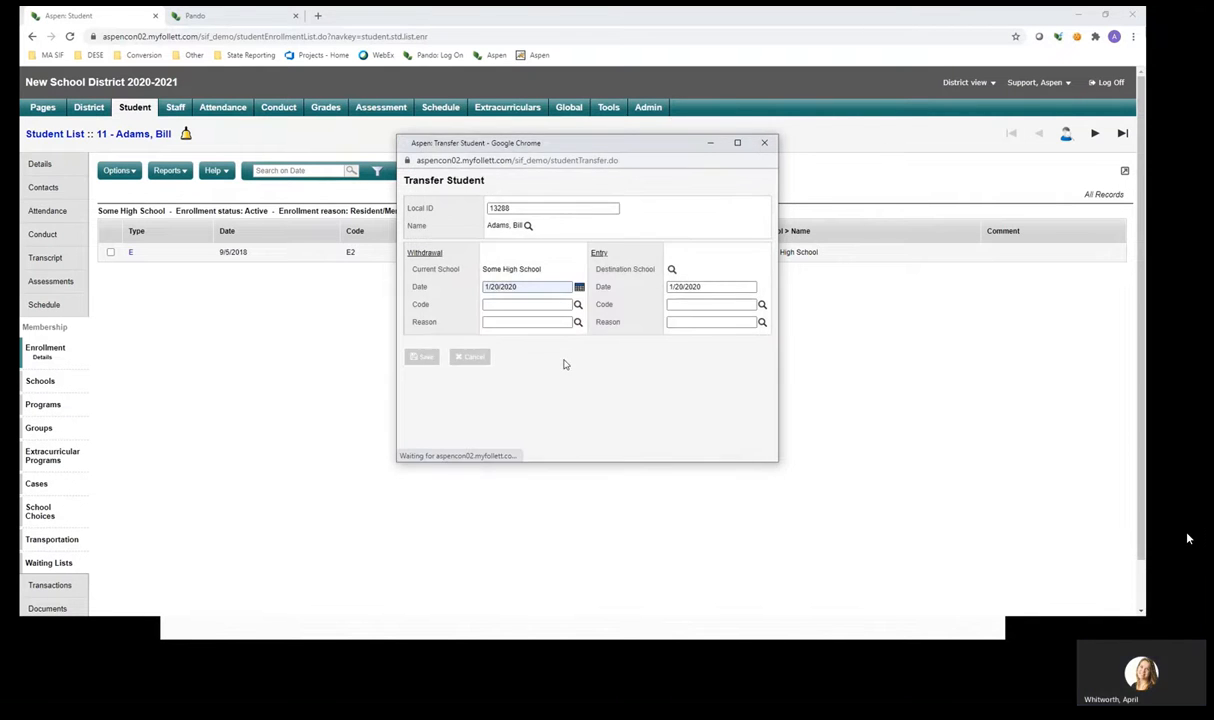
{"action": "left_click", "coordinate": [422, 358]}
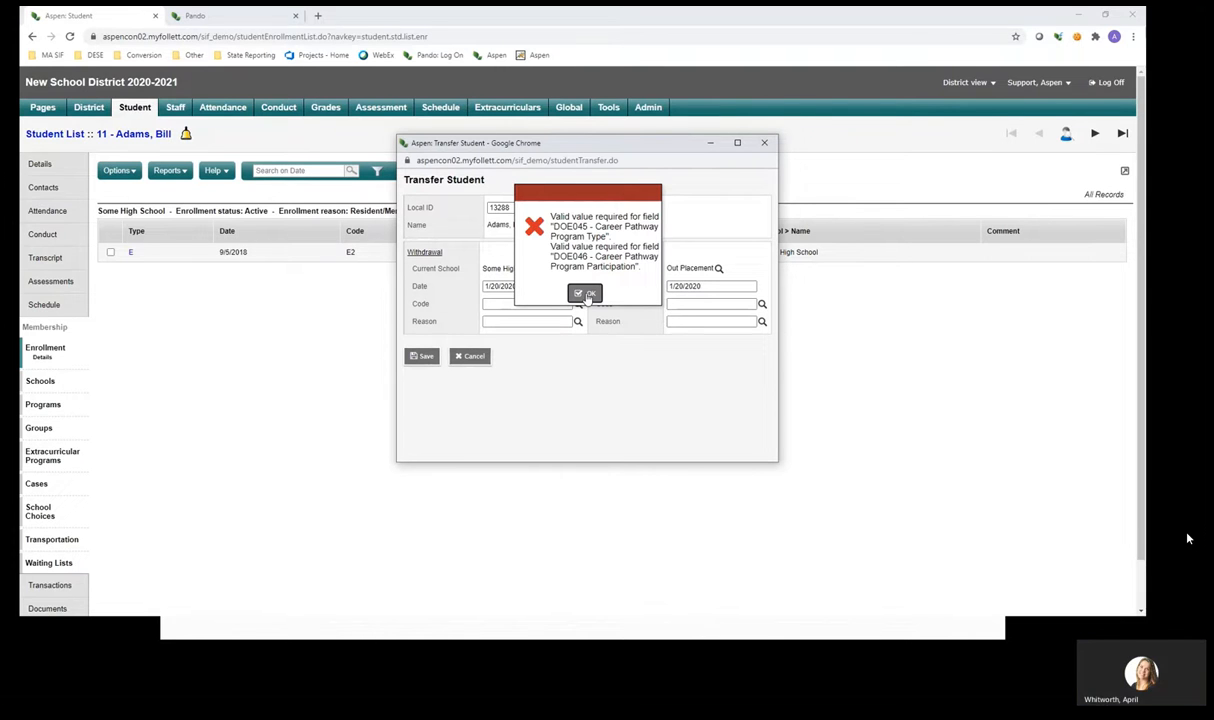
{"action": "left_click", "coordinate": [589, 295]}
{"action": "left_click", "coordinate": [764, 143]}
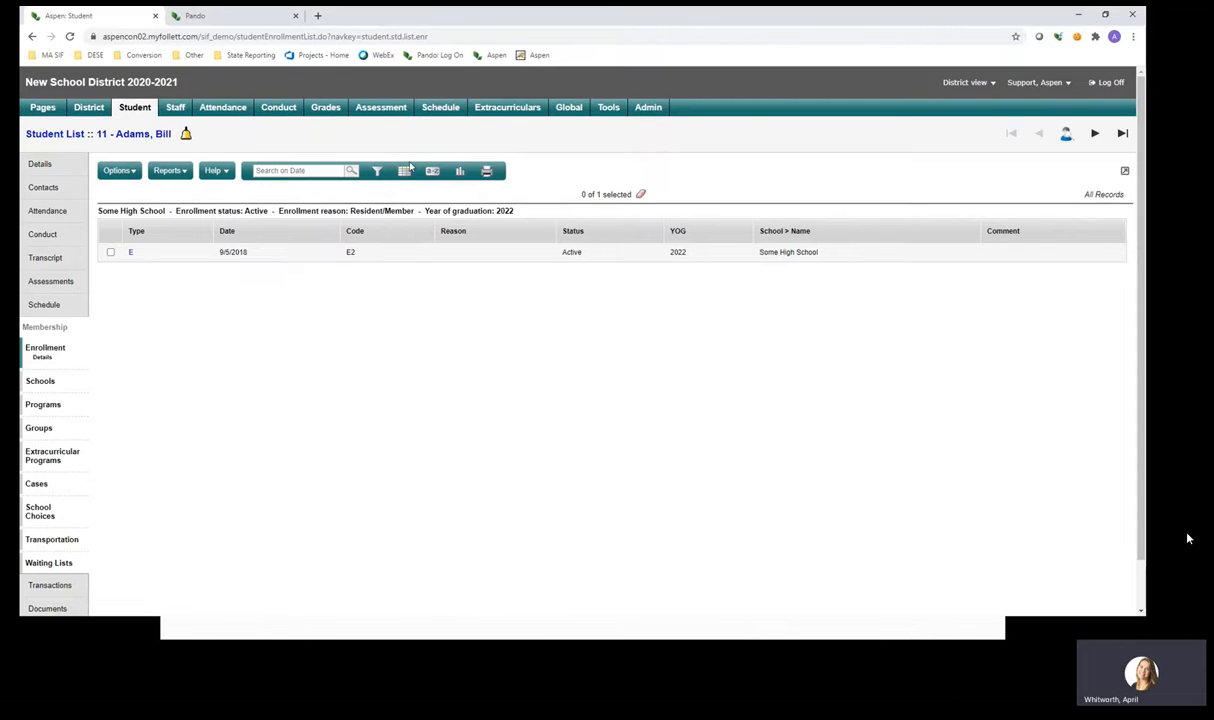
Switch the enrollment table to another field set, scroll across it, and go to the district Schools list.
{"action": "left_click", "coordinate": [404, 170]}
{"action": "left_click", "coordinate": [395, 232]}
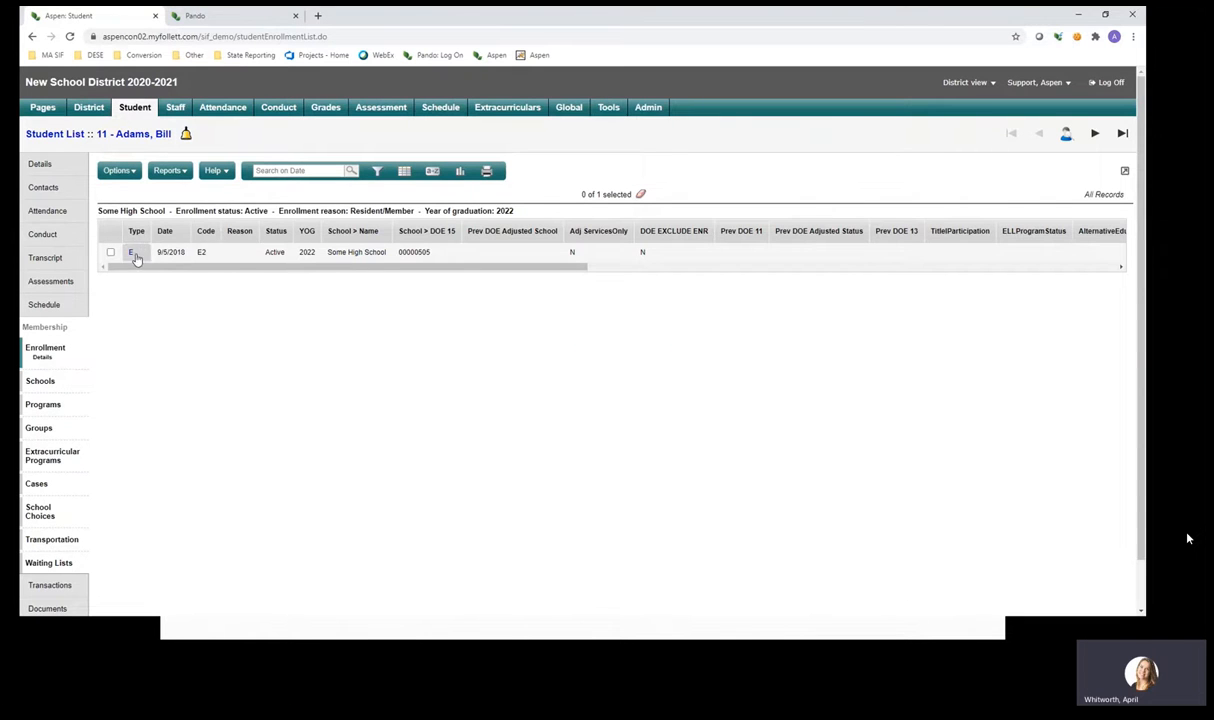
{"action": "left_click_drag", "start_coordinate": [268, 265], "coordinate": [314, 269]}
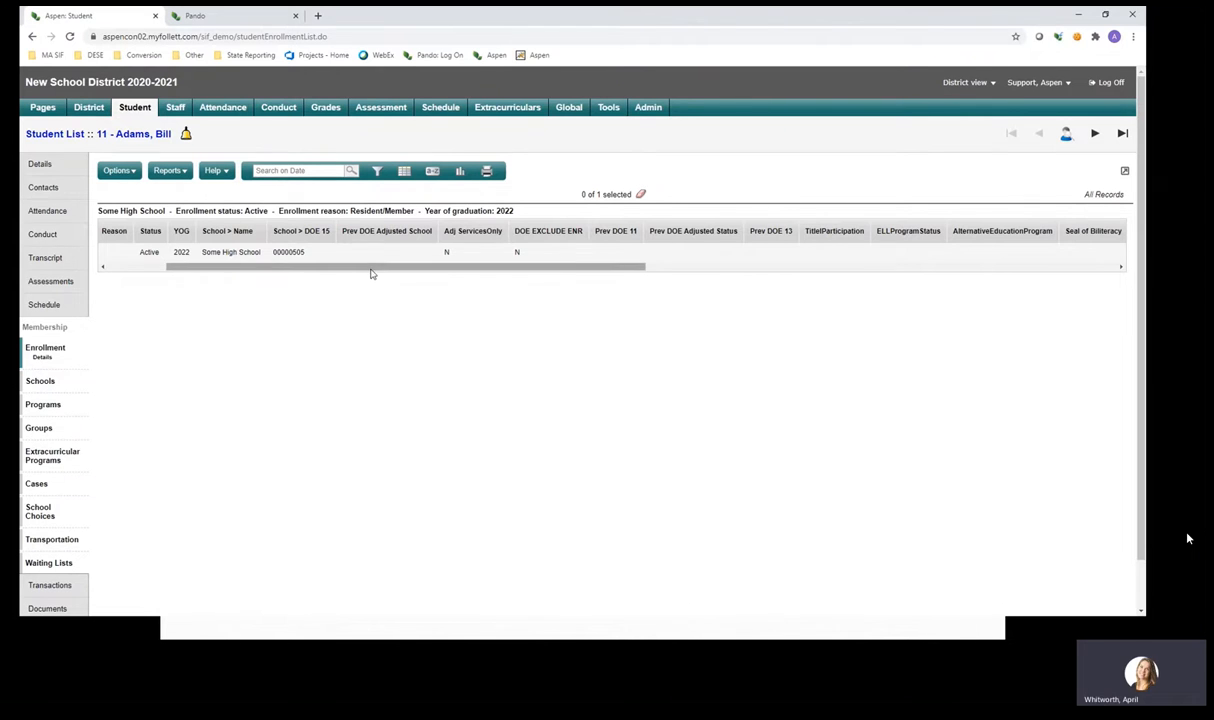
{"action": "left_click_drag", "start_coordinate": [371, 267], "coordinate": [252, 294]}
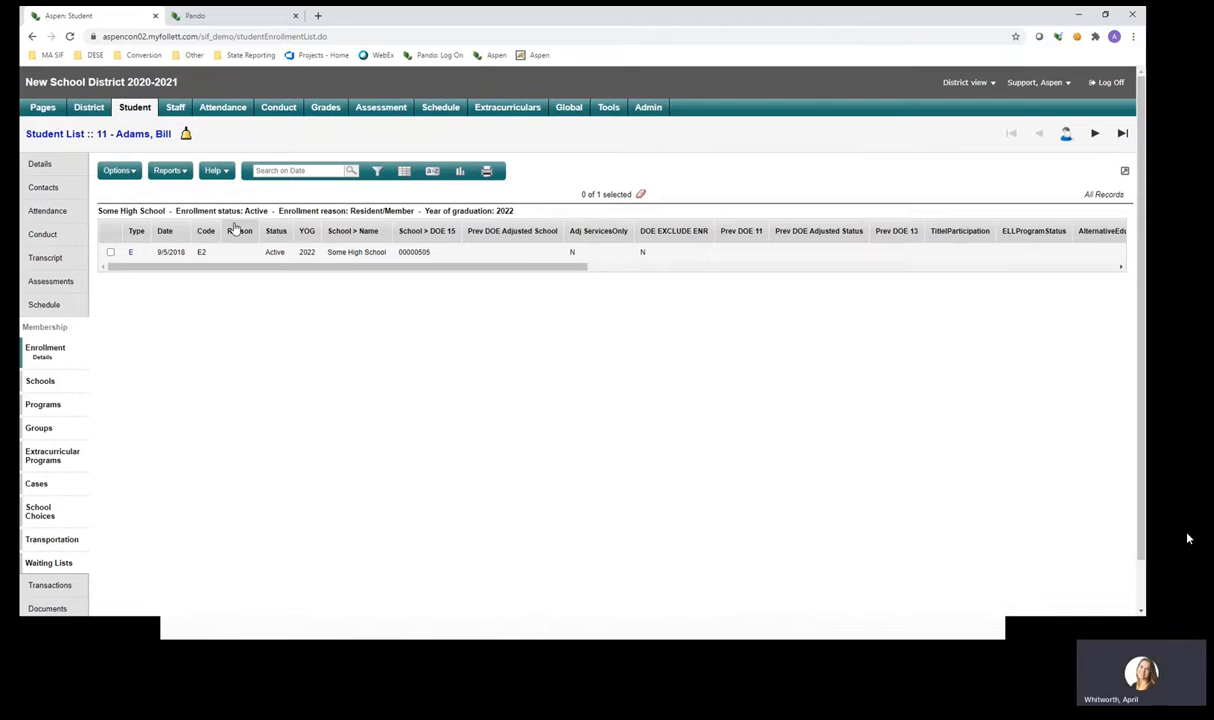
{"action": "left_click", "coordinate": [88, 107]}
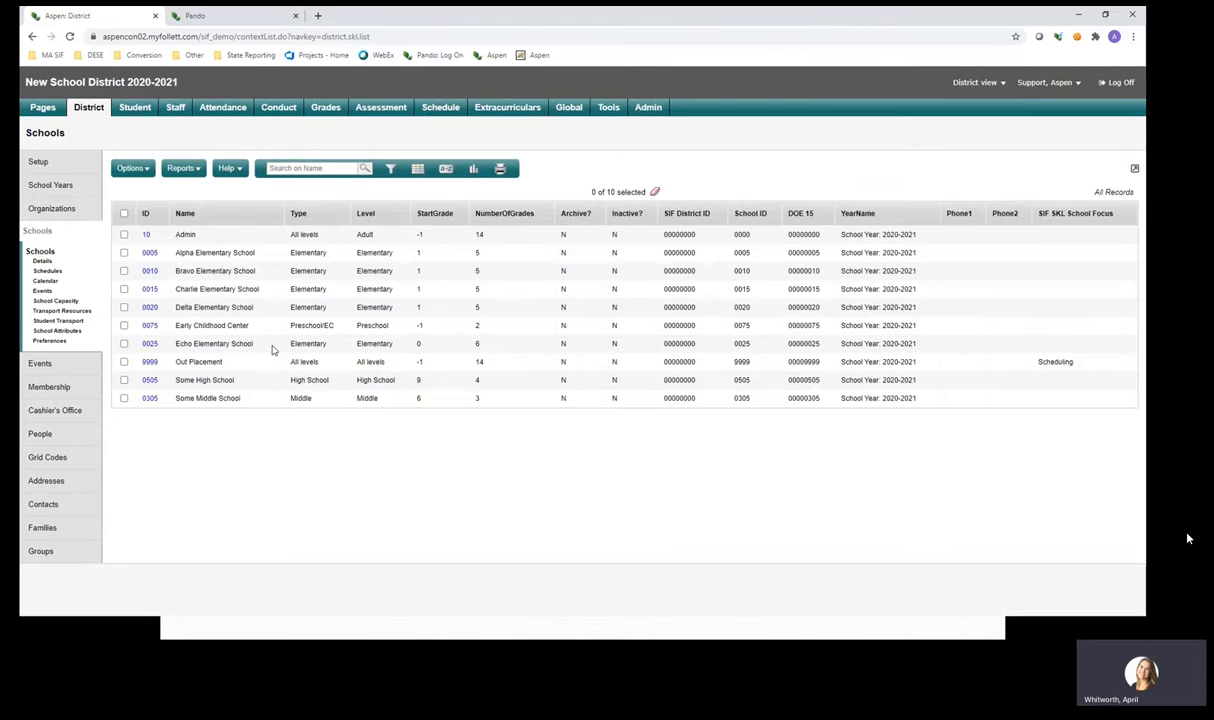
Highlight Out Placement's Scheduling focus and the Out Placement and Some High School names.
{"action": "double_click", "coordinate": [1056, 363]}
{"action": "left_click_drag", "start_coordinate": [177, 363], "coordinate": [229, 367]}
{"action": "left_click", "coordinate": [229, 367]}
{"action": "left_click_drag", "start_coordinate": [238, 382], "coordinate": [177, 388]}
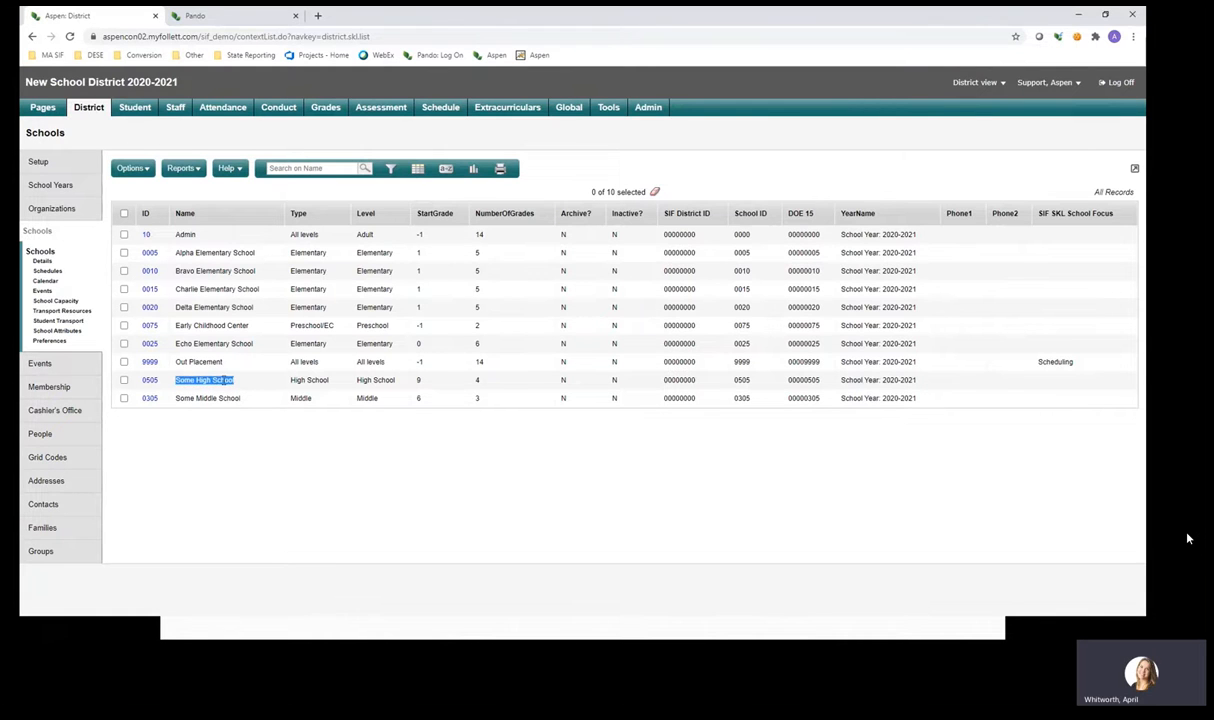
{"action": "left_click", "coordinate": [232, 365]}
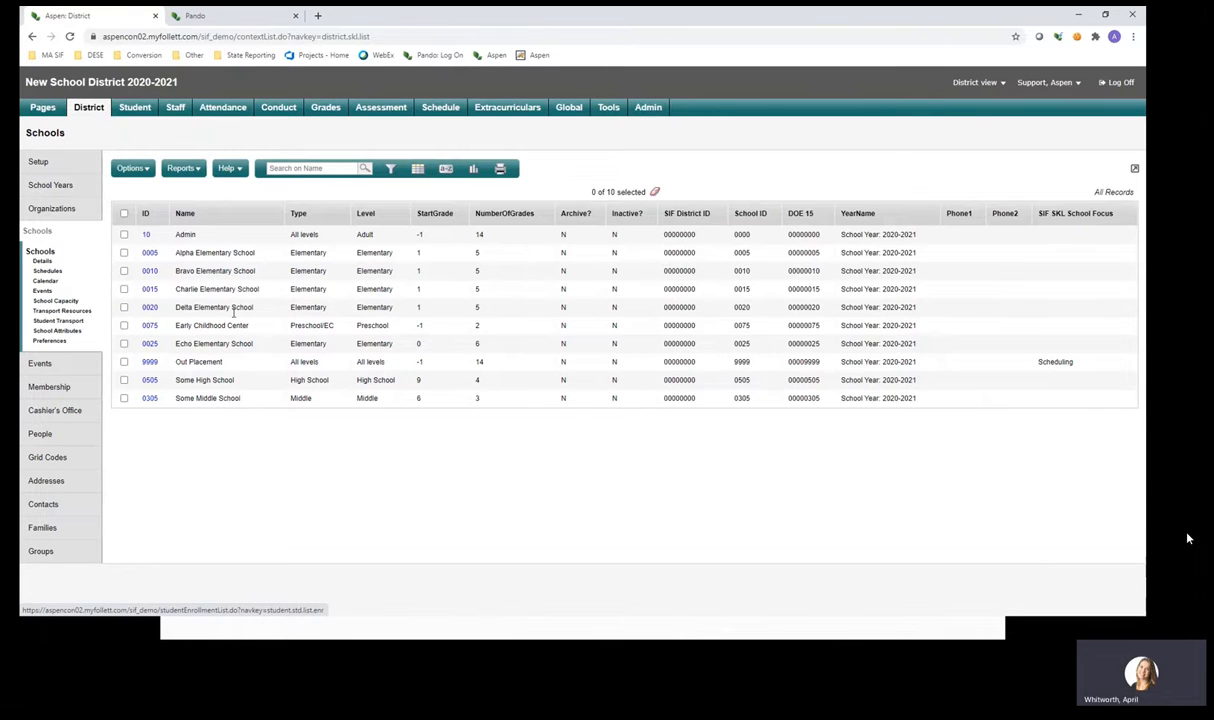
Check the Out Placement row and emphasize its Scheduling SIF school focus.
{"action": "left_click", "coordinate": [124, 362]}
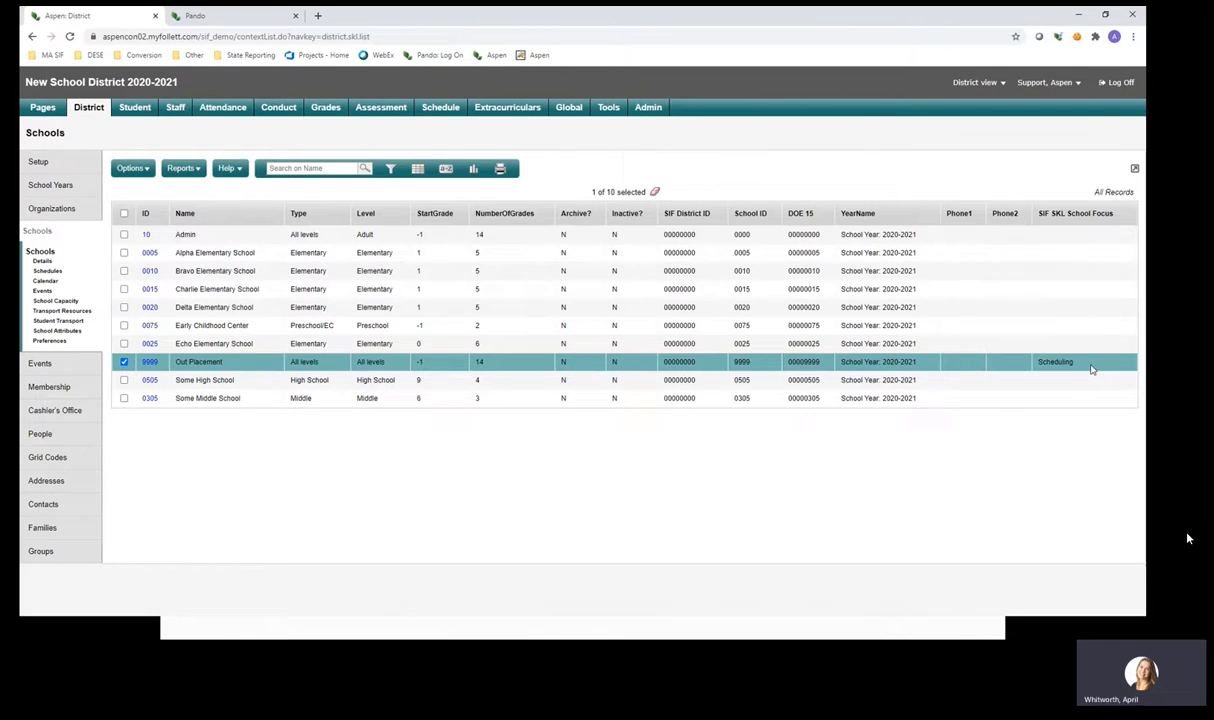
{"action": "double_click", "coordinate": [1055, 362]}
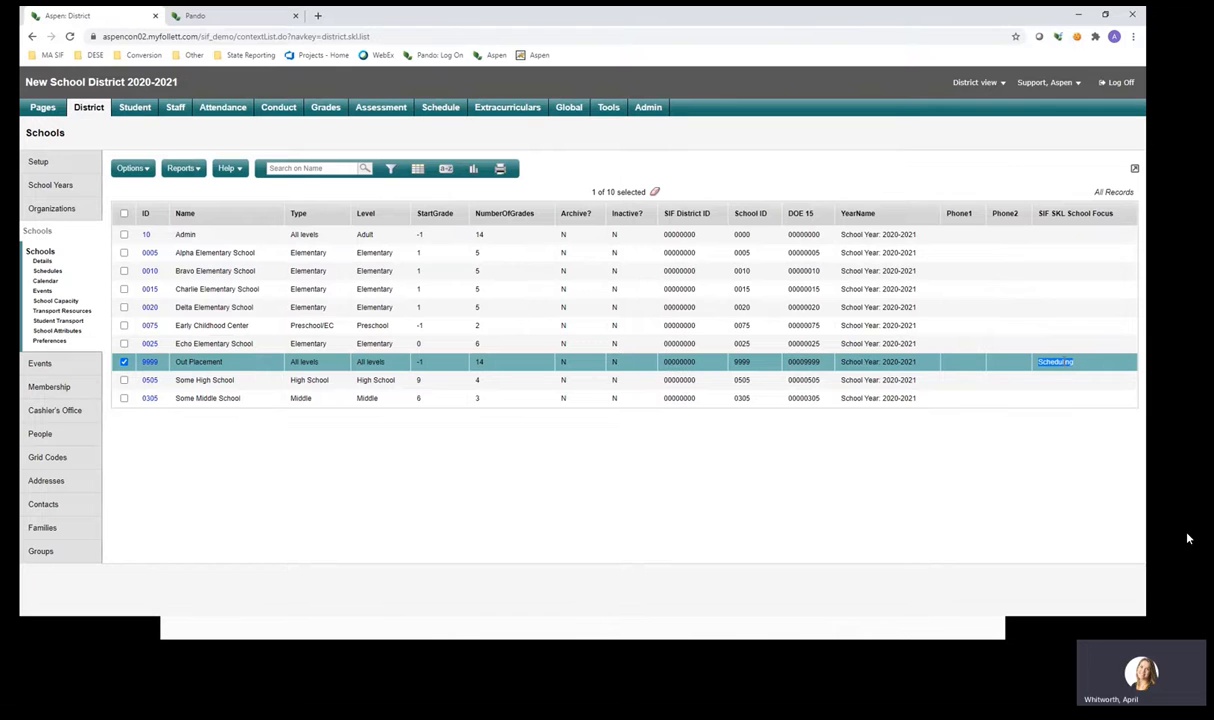
{"action": "left_click", "coordinate": [1064, 385]}
{"action": "double_click", "coordinate": [1058, 362]}
{"action": "left_click", "coordinate": [1060, 362]}
Show the student's details using the DOE SIMS Template.
{"action": "left_click", "coordinate": [139, 113]}
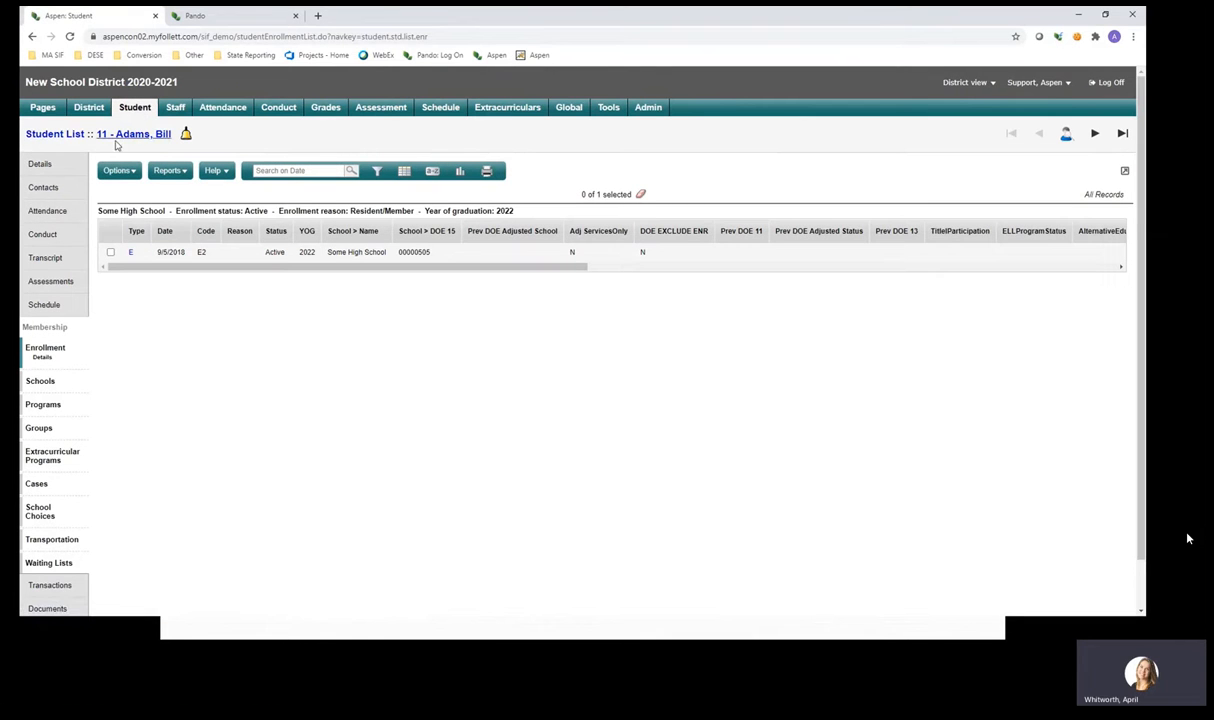
{"action": "left_click", "coordinate": [66, 167]}
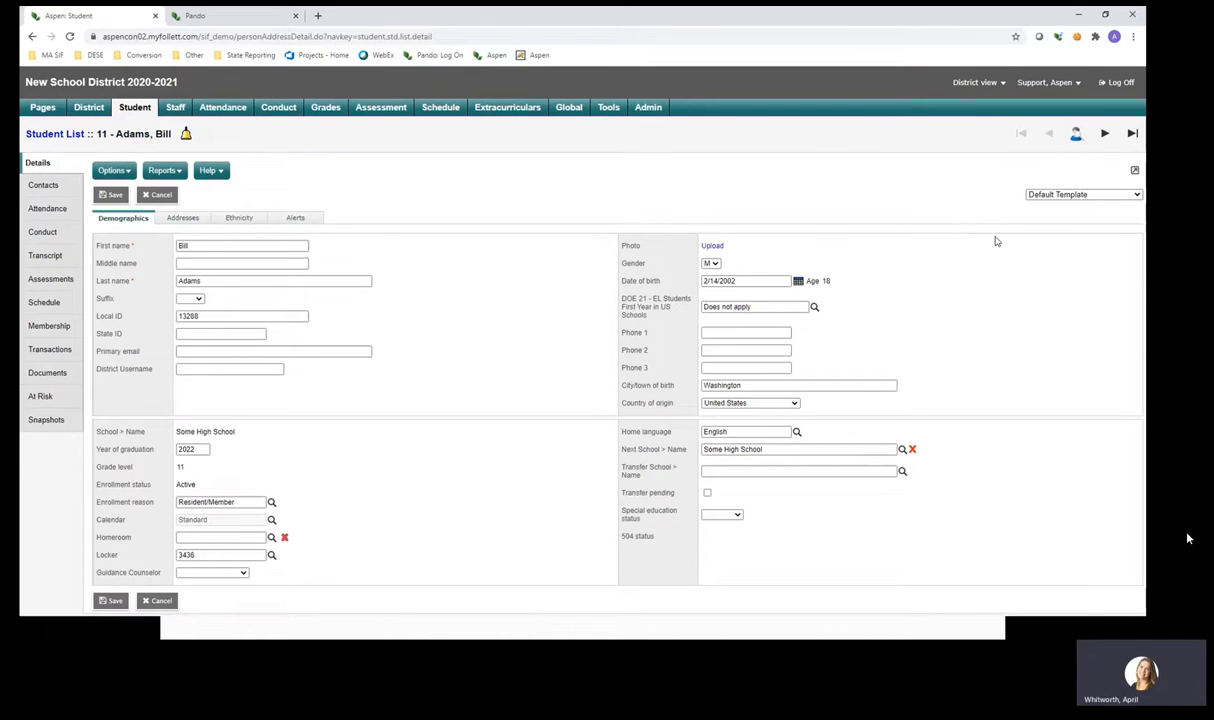
{"action": "left_click", "coordinate": [1045, 194]}
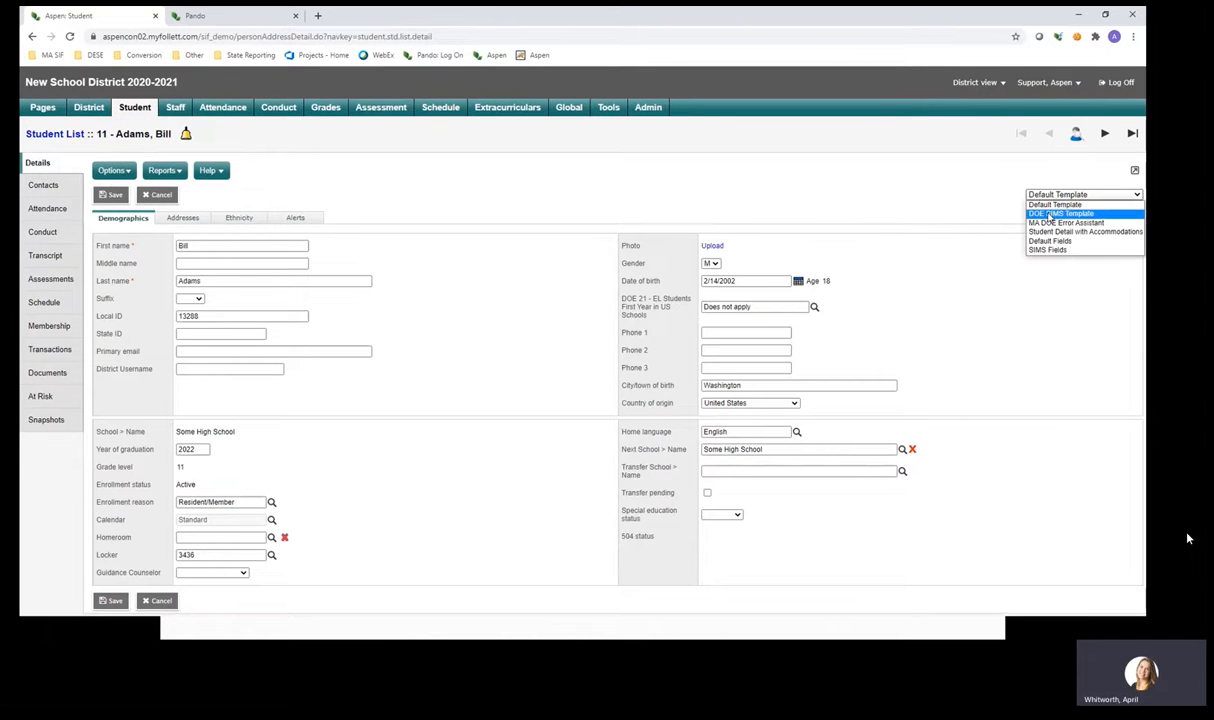
{"action": "left_click", "coordinate": [1050, 214]}
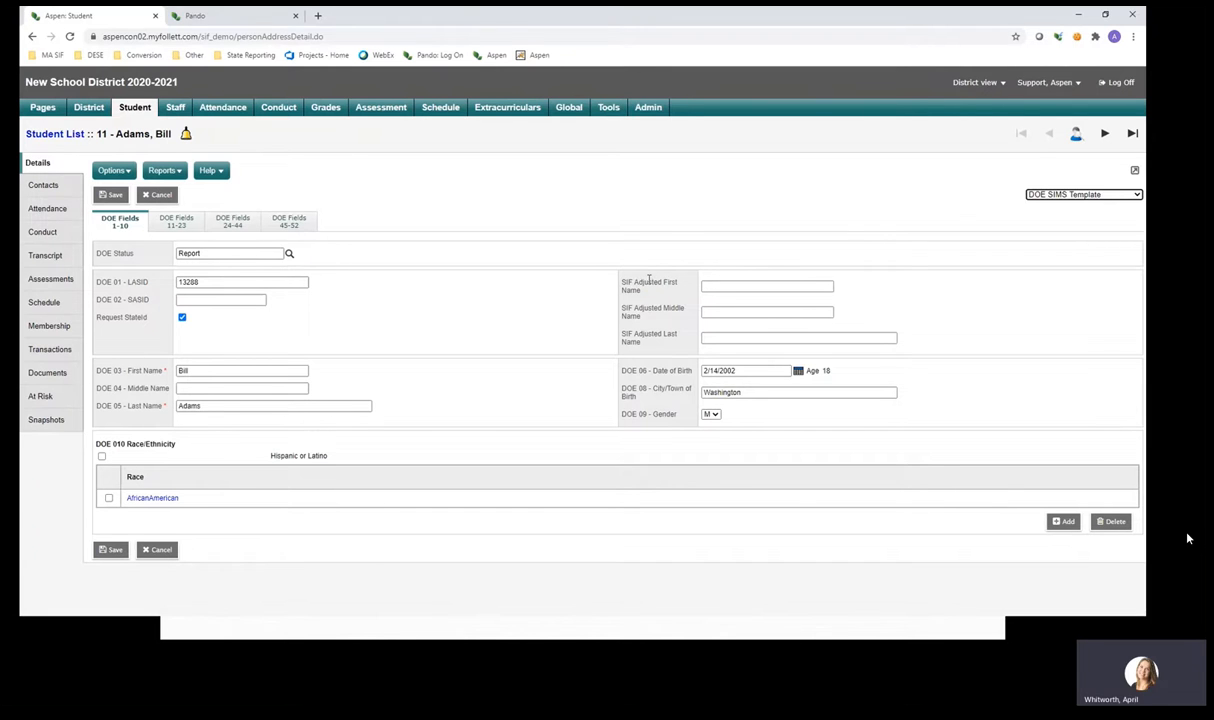
Review the SIF Adjusted First Name and empty DOE 04 Middle Name fields on DOE Fields 1-10.
{"action": "double_click", "coordinate": [648, 282]}
{"action": "left_click", "coordinate": [561, 287]}
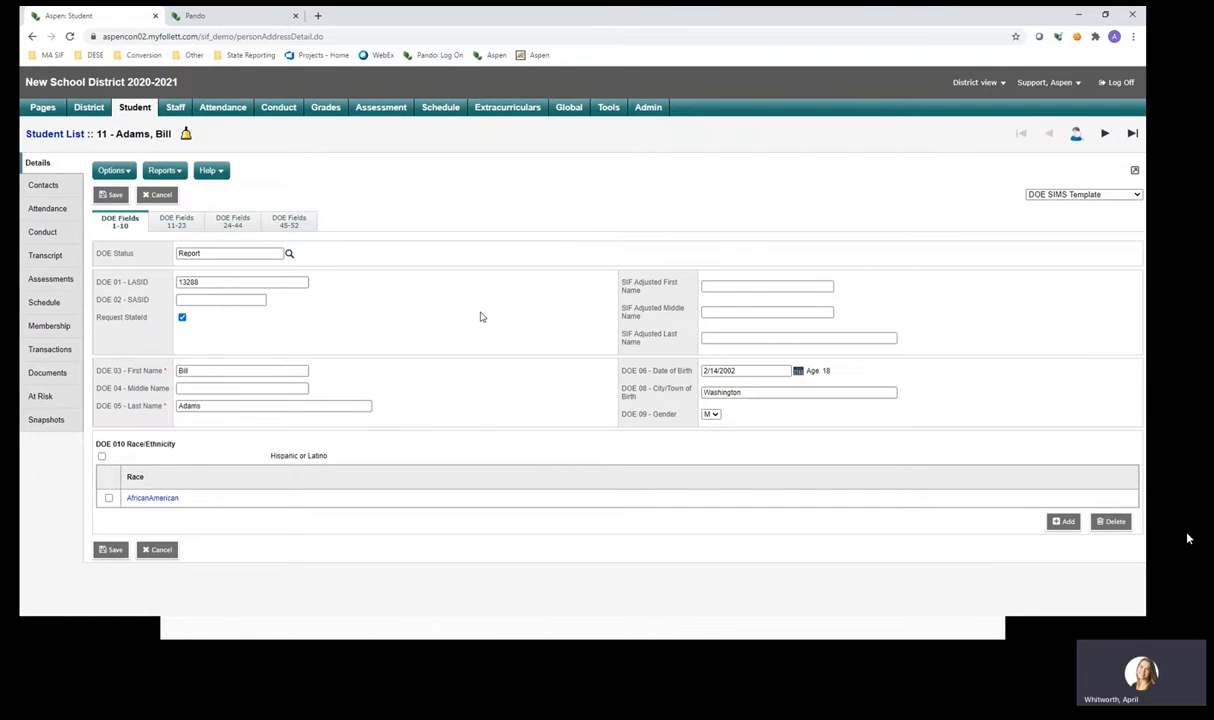
{"action": "left_click", "coordinate": [745, 286]}
{"action": "left_click", "coordinate": [745, 286]}
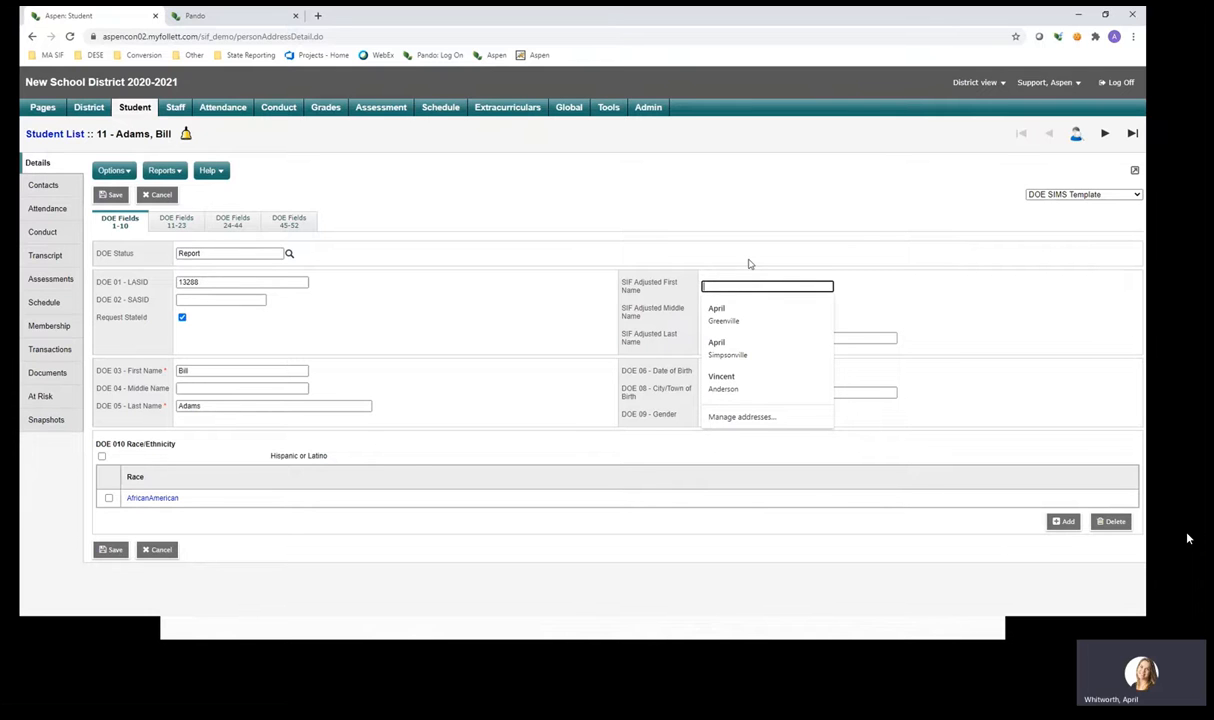
{"action": "left_click", "coordinate": [748, 263]}
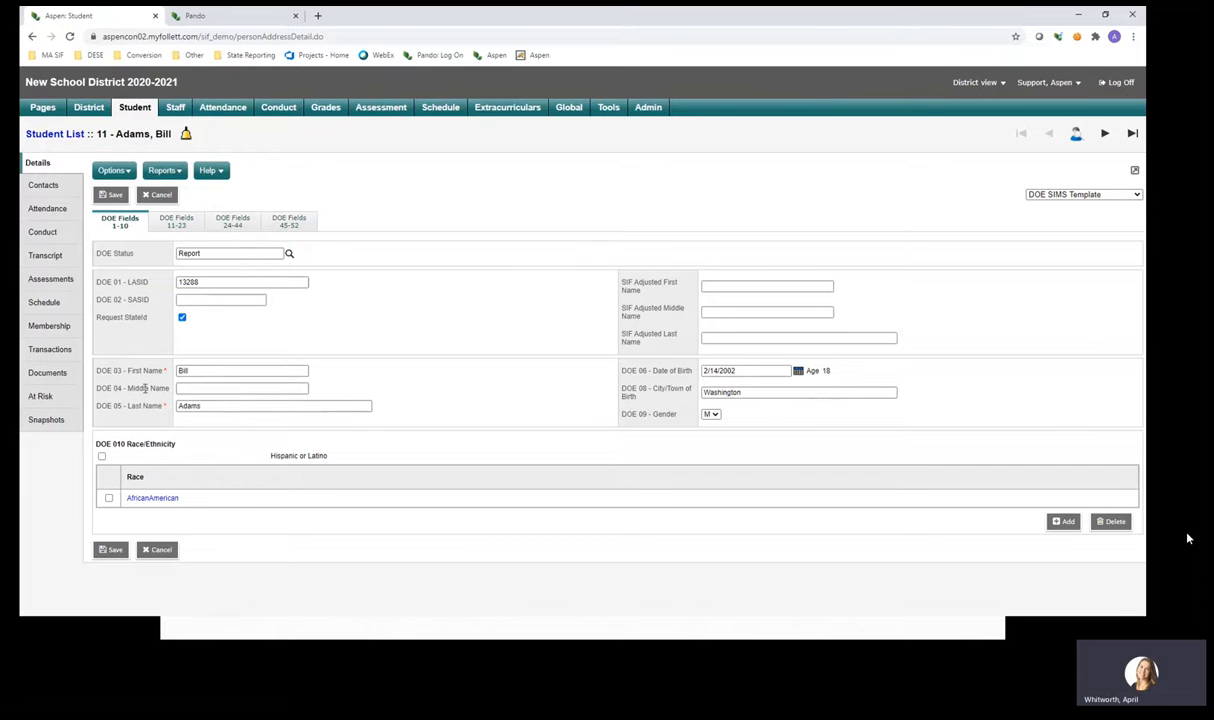
{"action": "double_click", "coordinate": [145, 388]}
{"action": "left_click", "coordinate": [201, 388]}
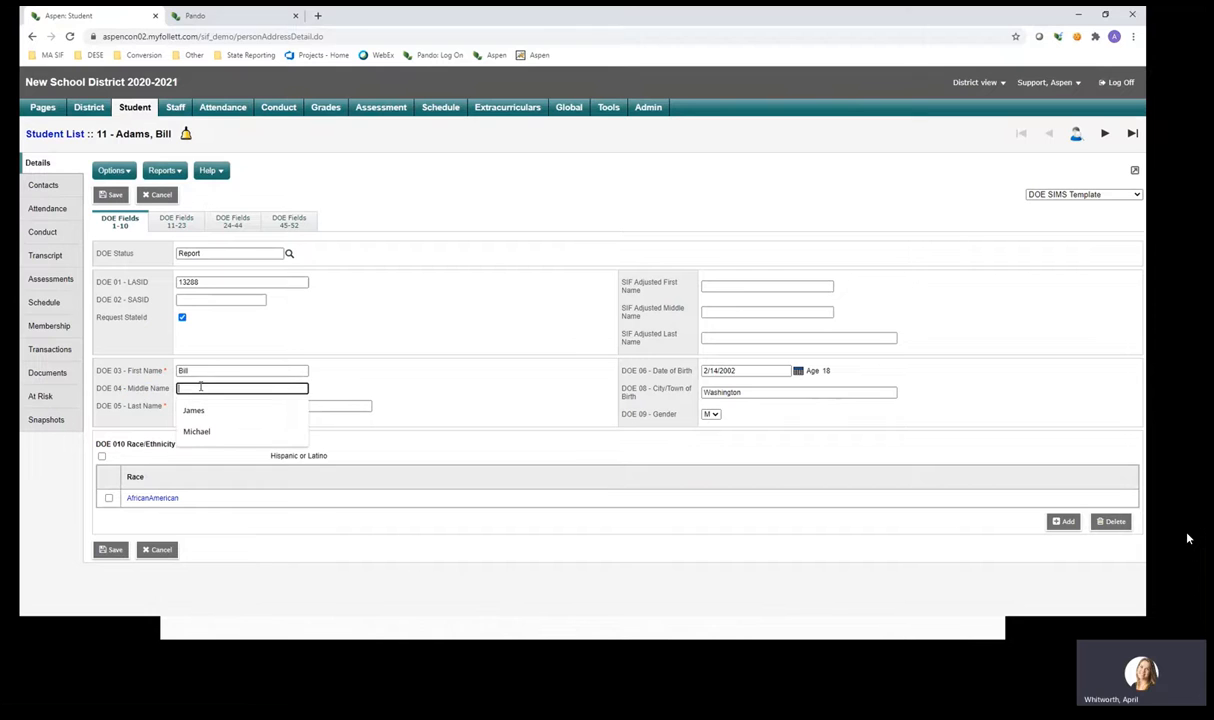
{"action": "left_click", "coordinate": [352, 371]}
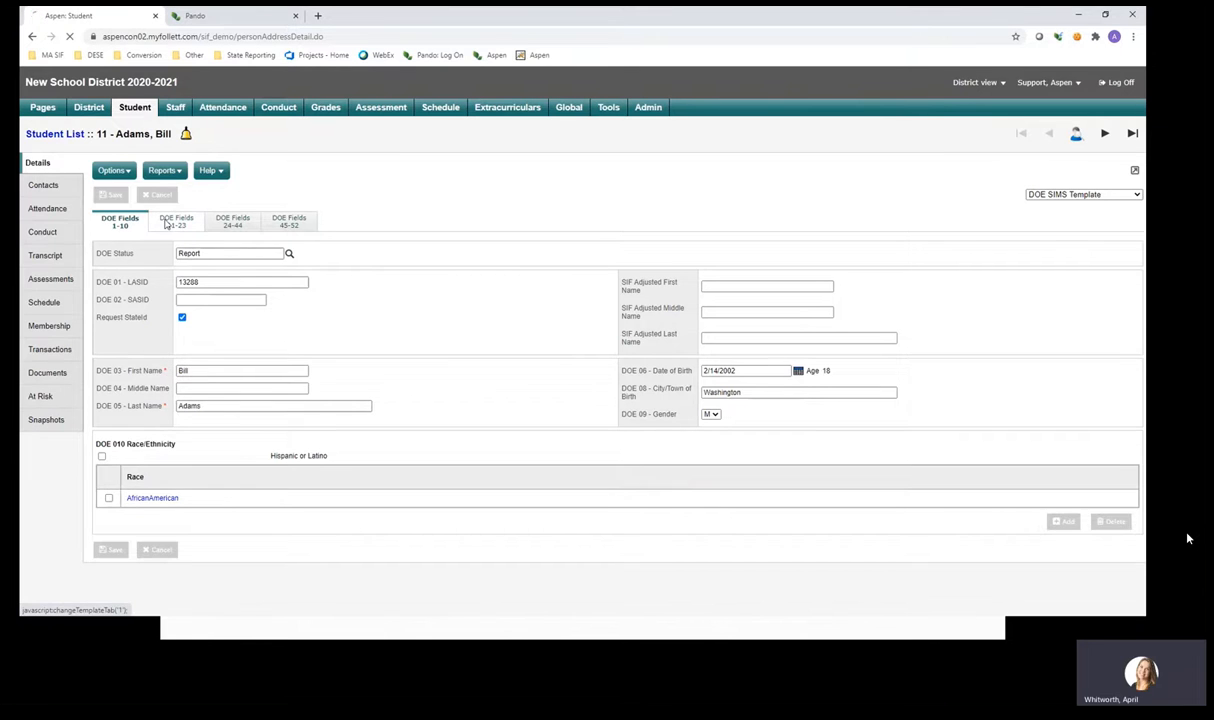
Show DOE Fields 11-23, pointing out DOE Adjusted Status and Boston as city of residence.
{"action": "left_click", "coordinate": [166, 224]}
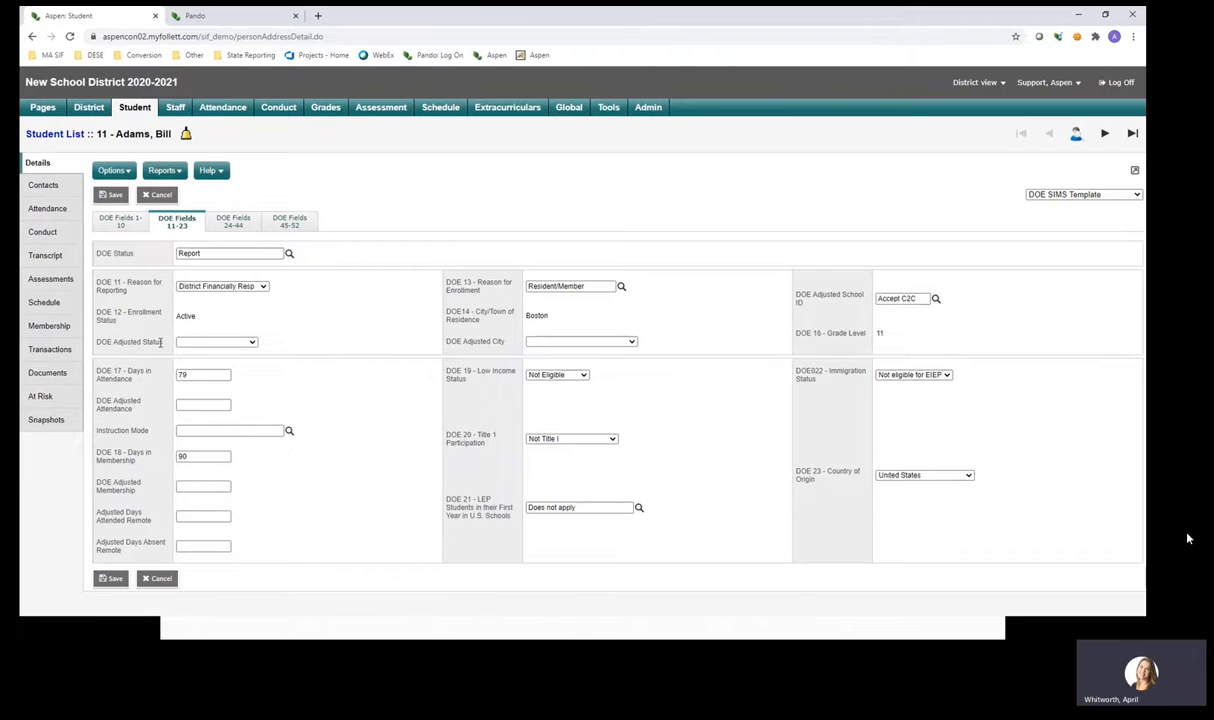
{"action": "left_click_drag", "start_coordinate": [160, 341], "coordinate": [131, 341]}
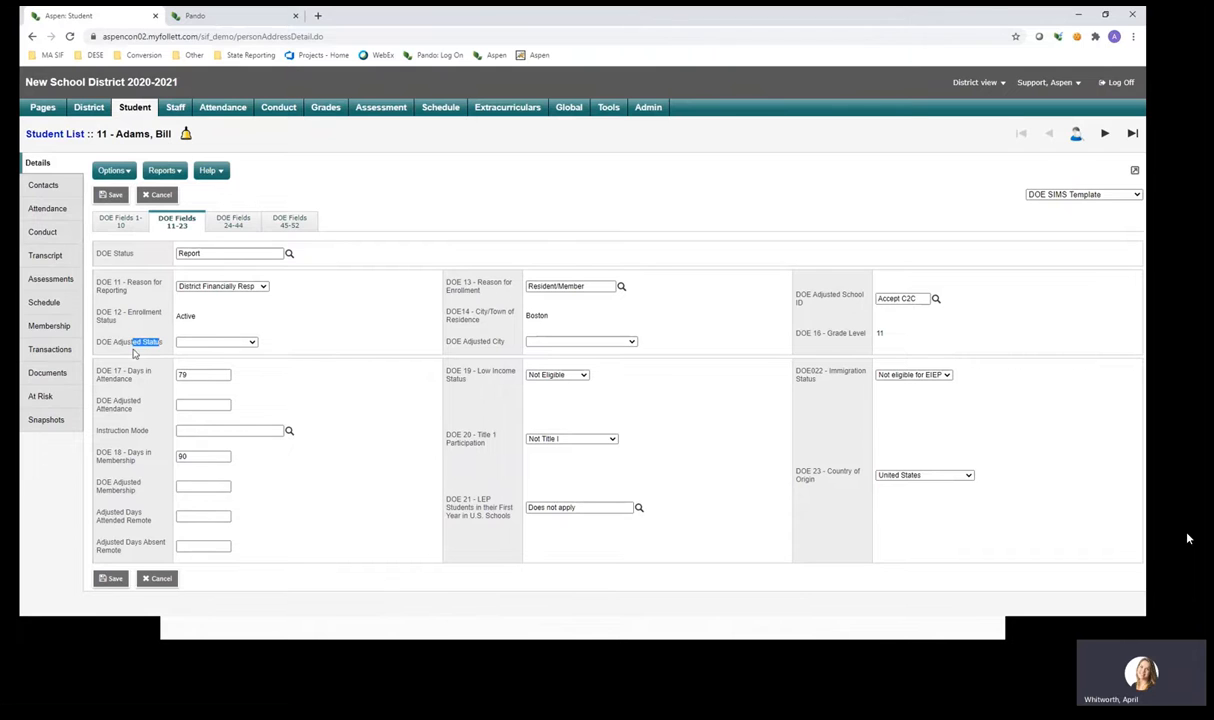
{"action": "left_click", "coordinate": [329, 337]}
{"action": "double_click", "coordinate": [541, 314]}
{"action": "left_click", "coordinate": [515, 341]}
Show DOE Fields 24-44 and scroll through the language, special education and career tech fields.
{"action": "left_click", "coordinate": [230, 224]}
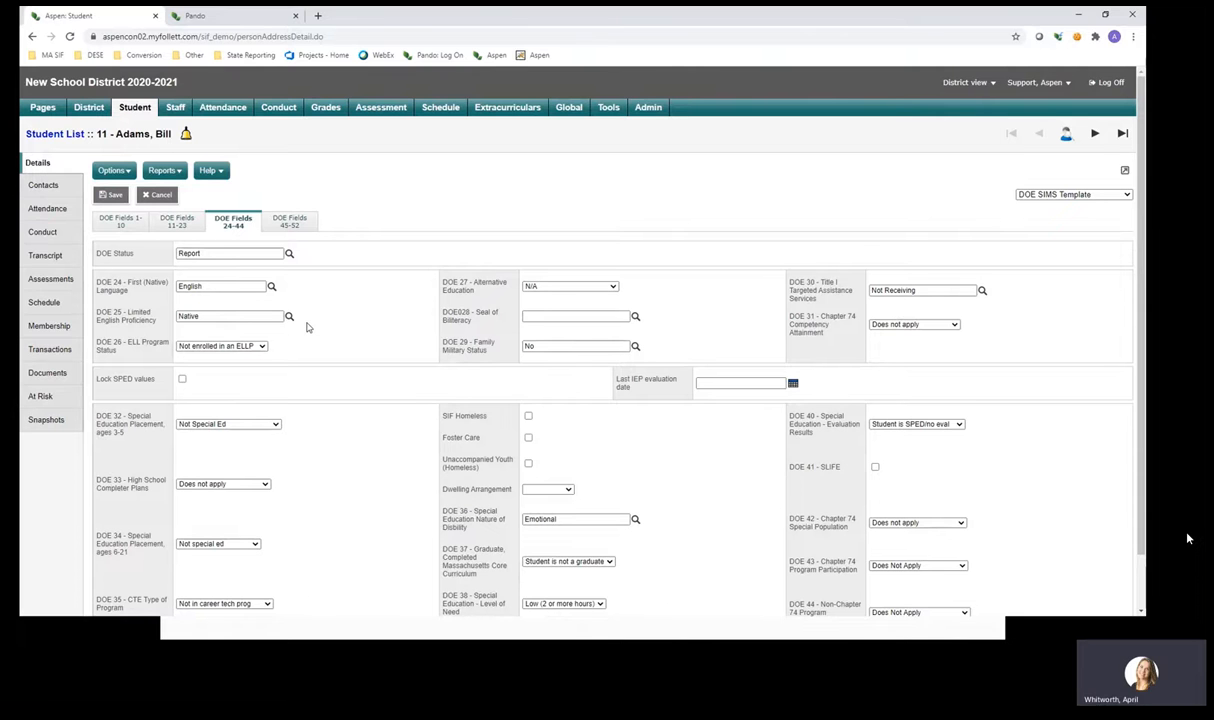
{"action": "scroll", "coordinate": [307, 327], "scroll_direction": "down", "scroll_amount": 1}
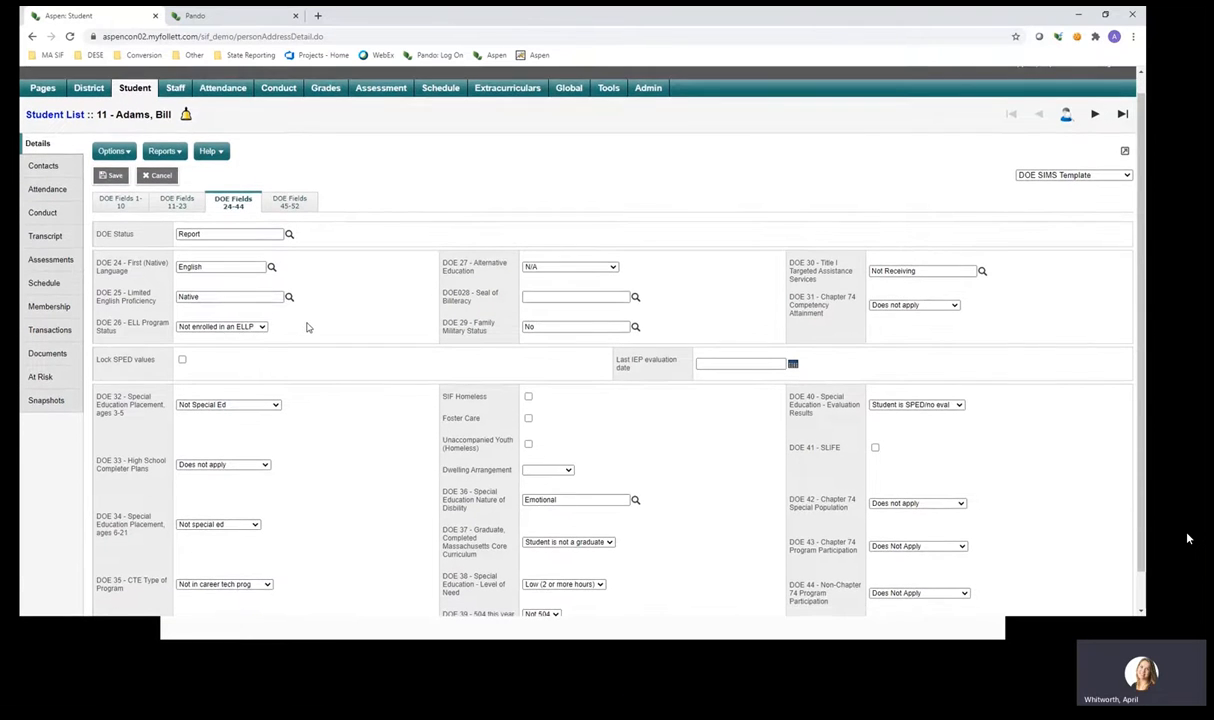
{"action": "scroll", "coordinate": [307, 327], "scroll_direction": "down", "scroll_amount": 2}
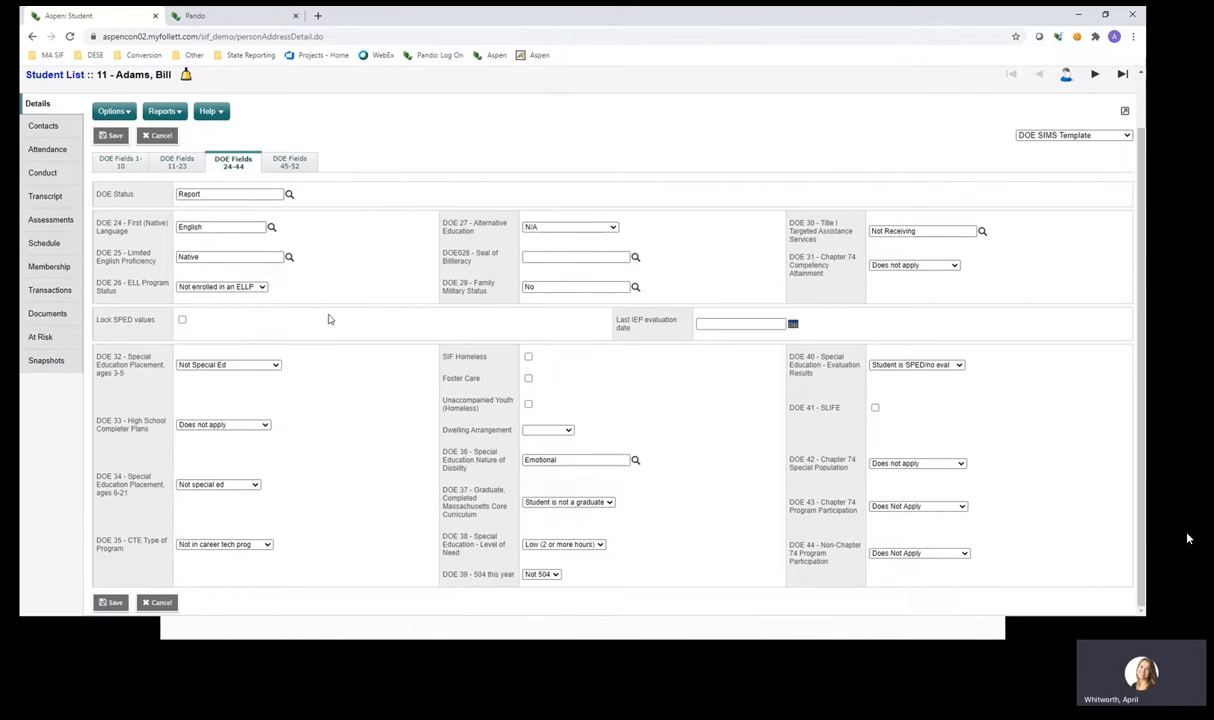
{"action": "scroll", "coordinate": [328, 319], "scroll_direction": "up", "scroll_amount": 1}
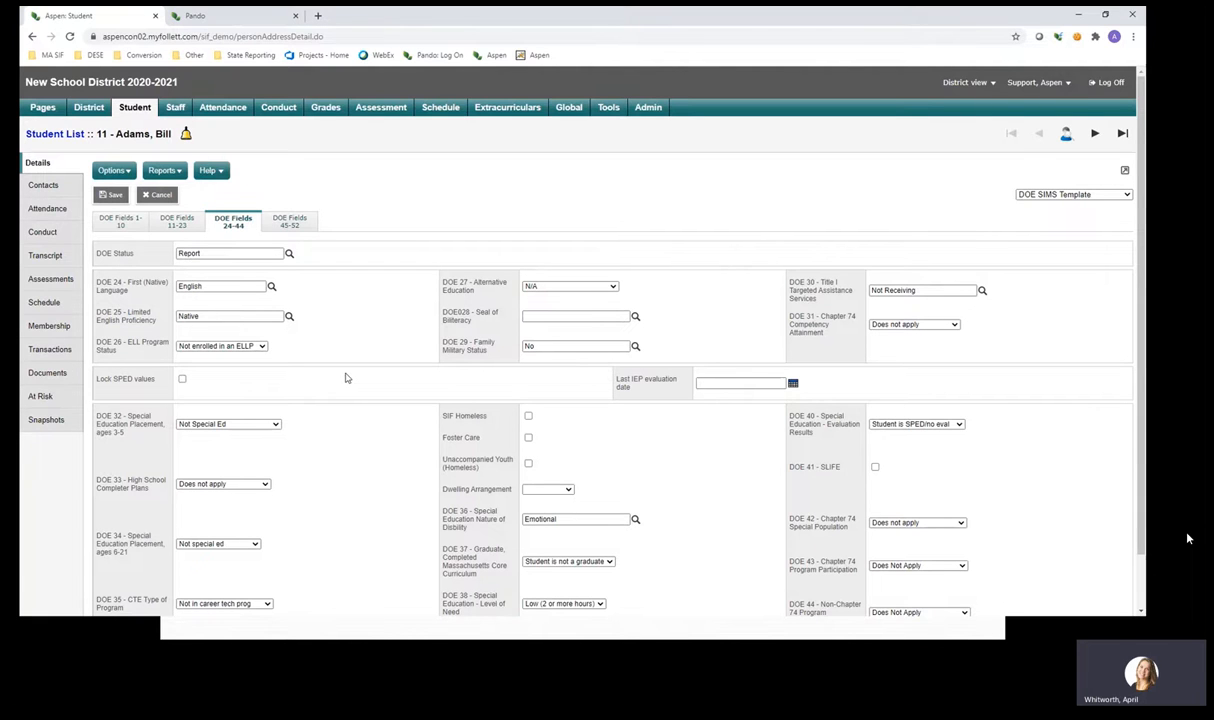
Lock the student's SPED values on DOE Fields 24-44, then move to DOE Fields 45-52.
{"action": "left_click", "coordinate": [183, 379]}
{"action": "left_click", "coordinate": [304, 227]}
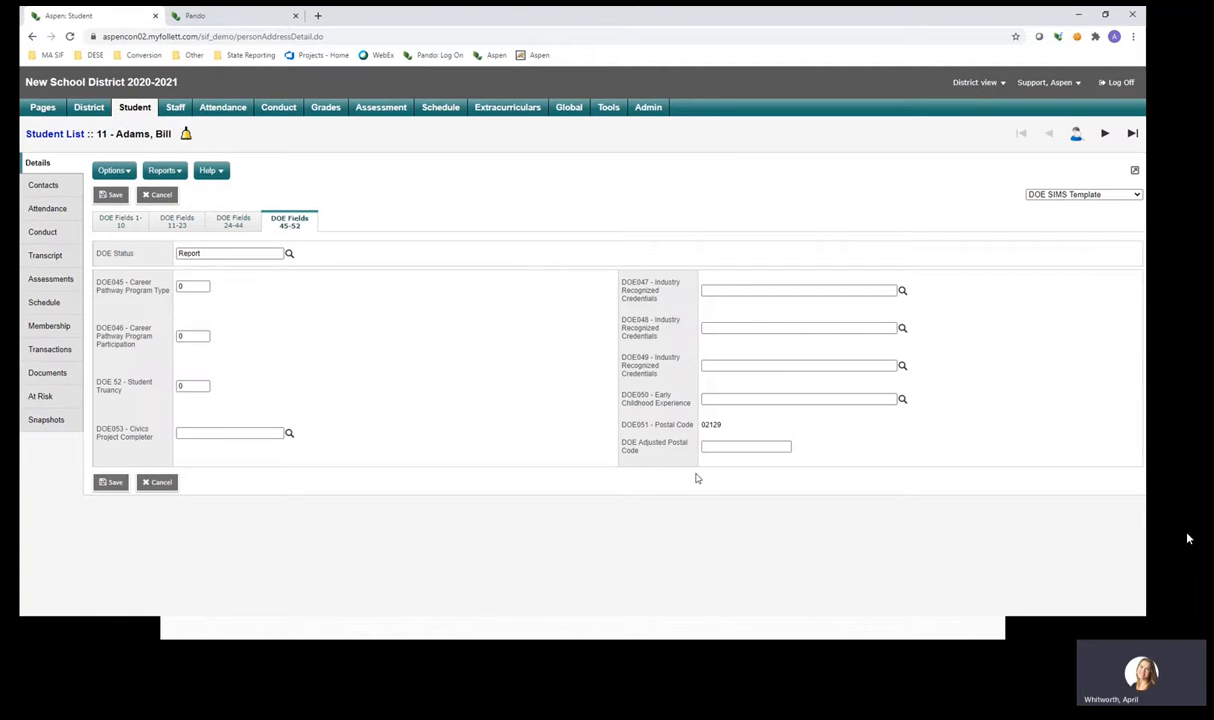
Inspect the DOE Adjusted Postal Code field and the 02129 postal code on DOE Fields 45-52.
{"action": "left_click", "coordinate": [746, 444]}
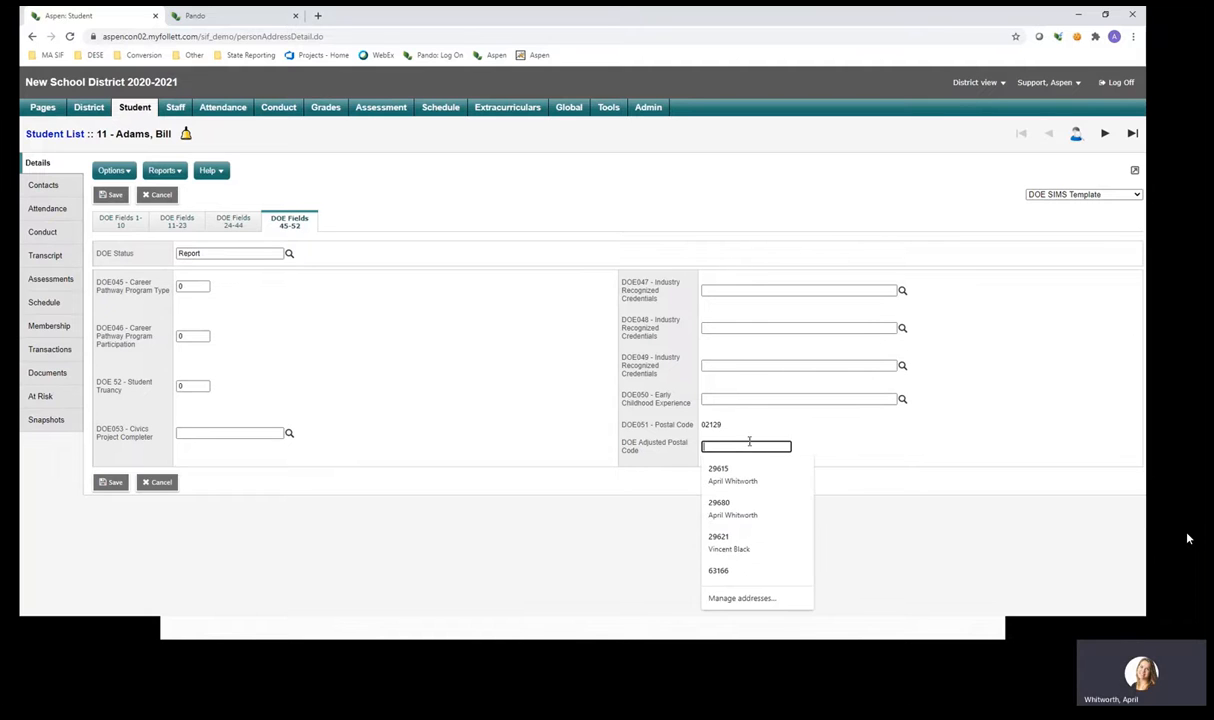
{"action": "left_click", "coordinate": [765, 431]}
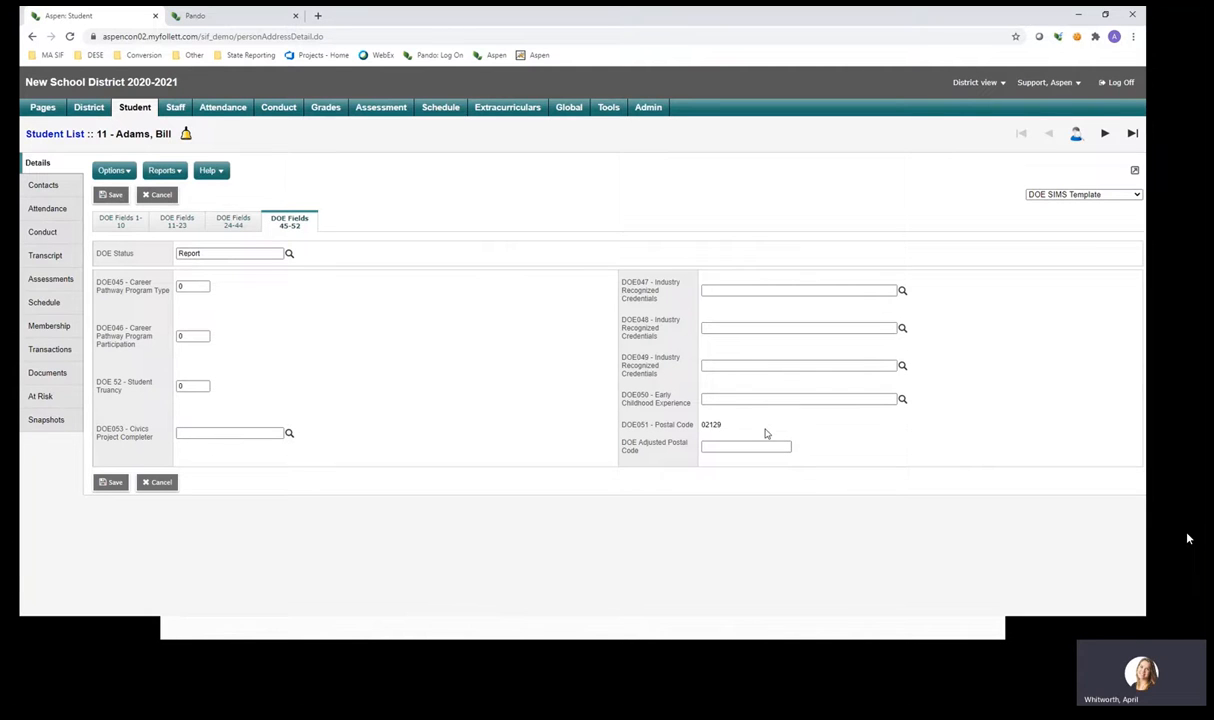
{"action": "double_click", "coordinate": [709, 424]}
{"action": "left_click", "coordinate": [752, 430]}
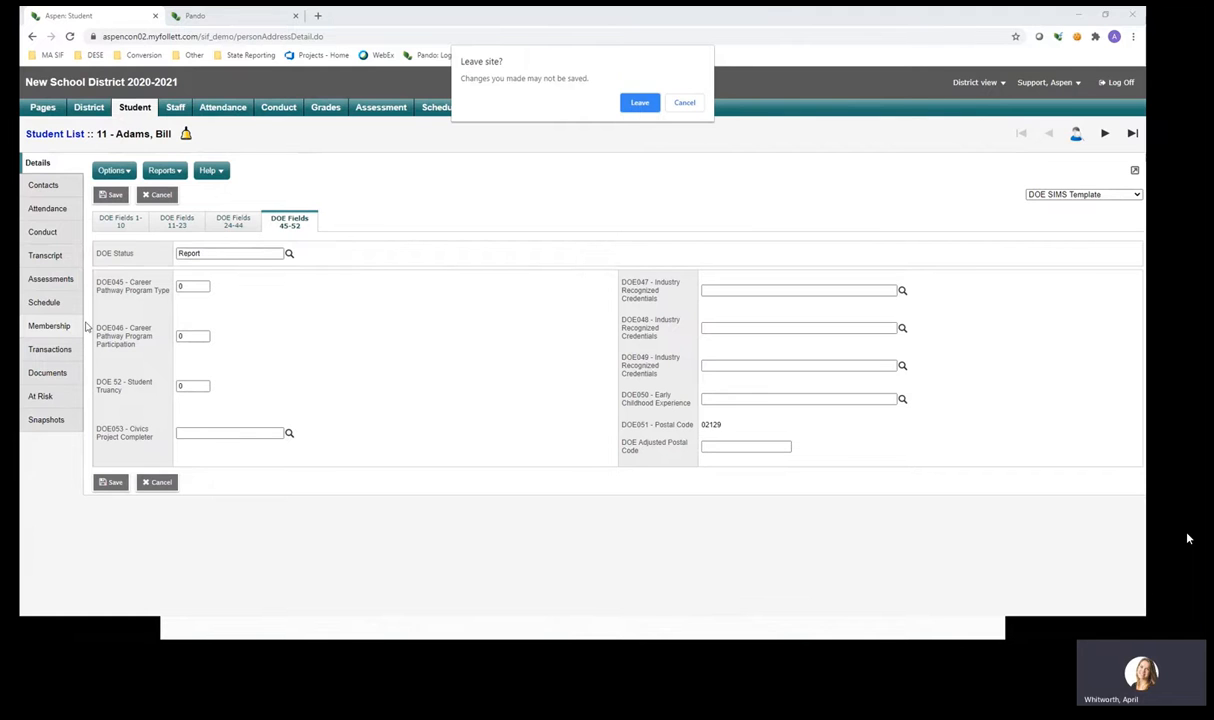
Leave without saving and switch the student's Enrollment table to the SIF Fields field set.
{"action": "left_click", "coordinate": [638, 104]}
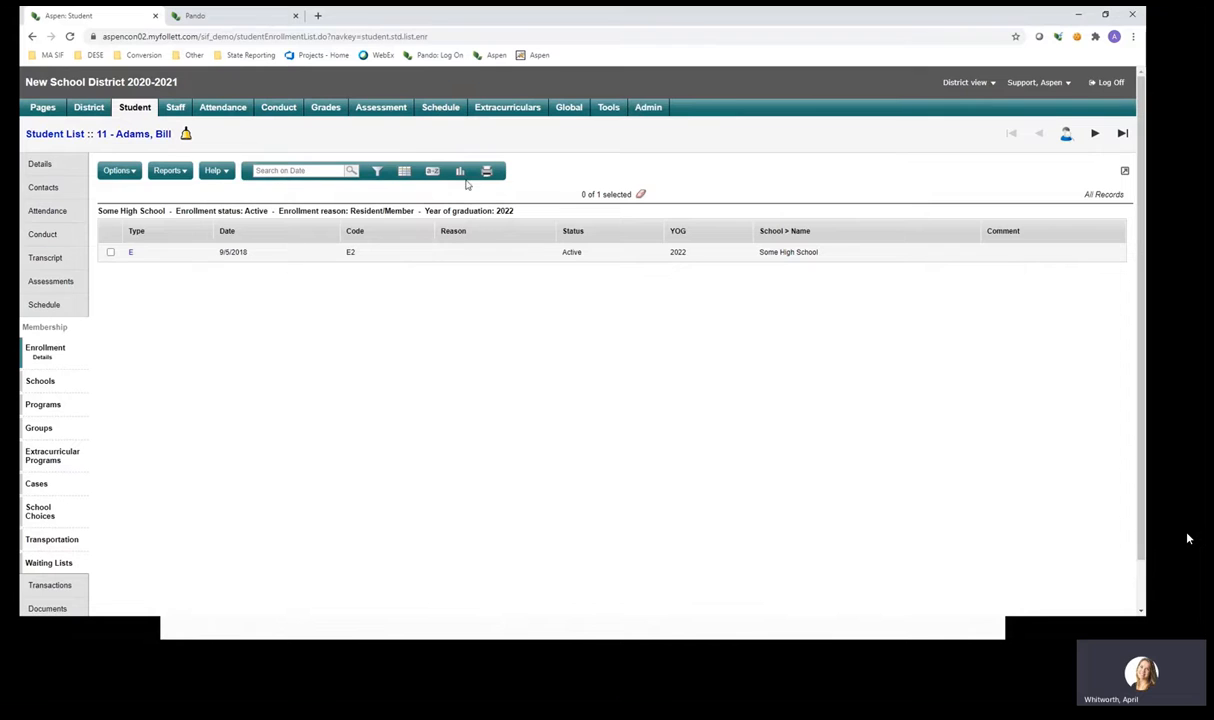
{"action": "left_click", "coordinate": [403, 172]}
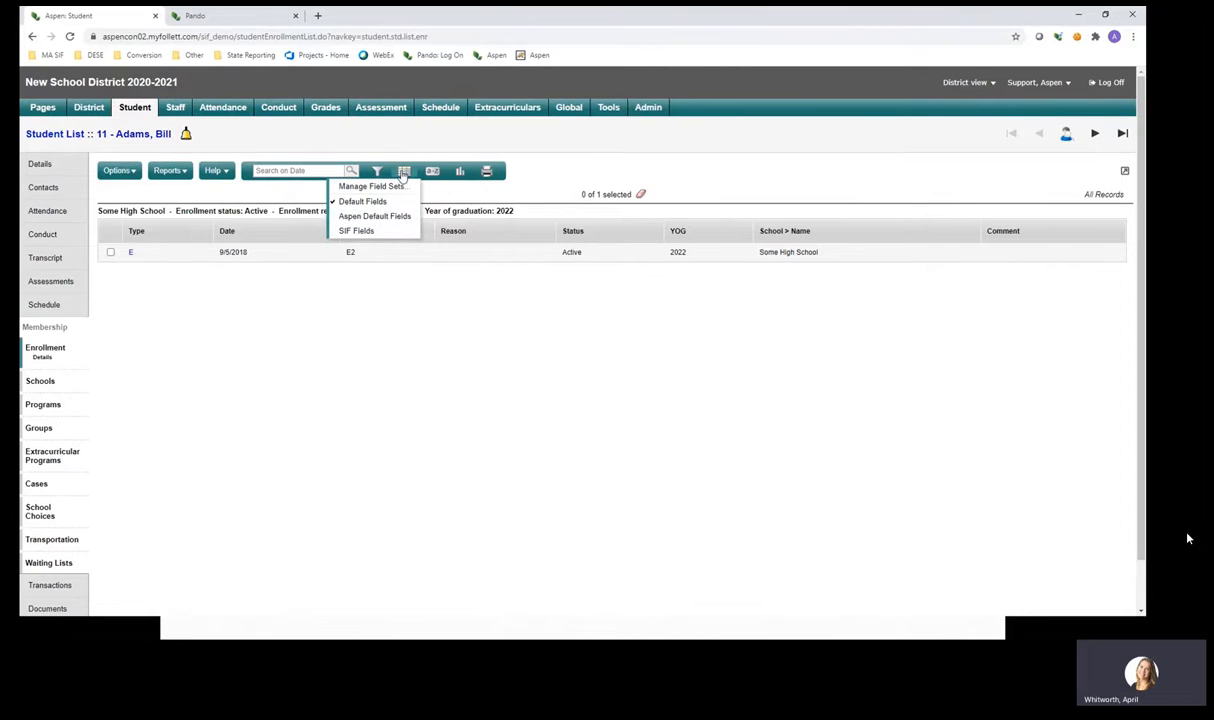
{"action": "left_click", "coordinate": [379, 235]}
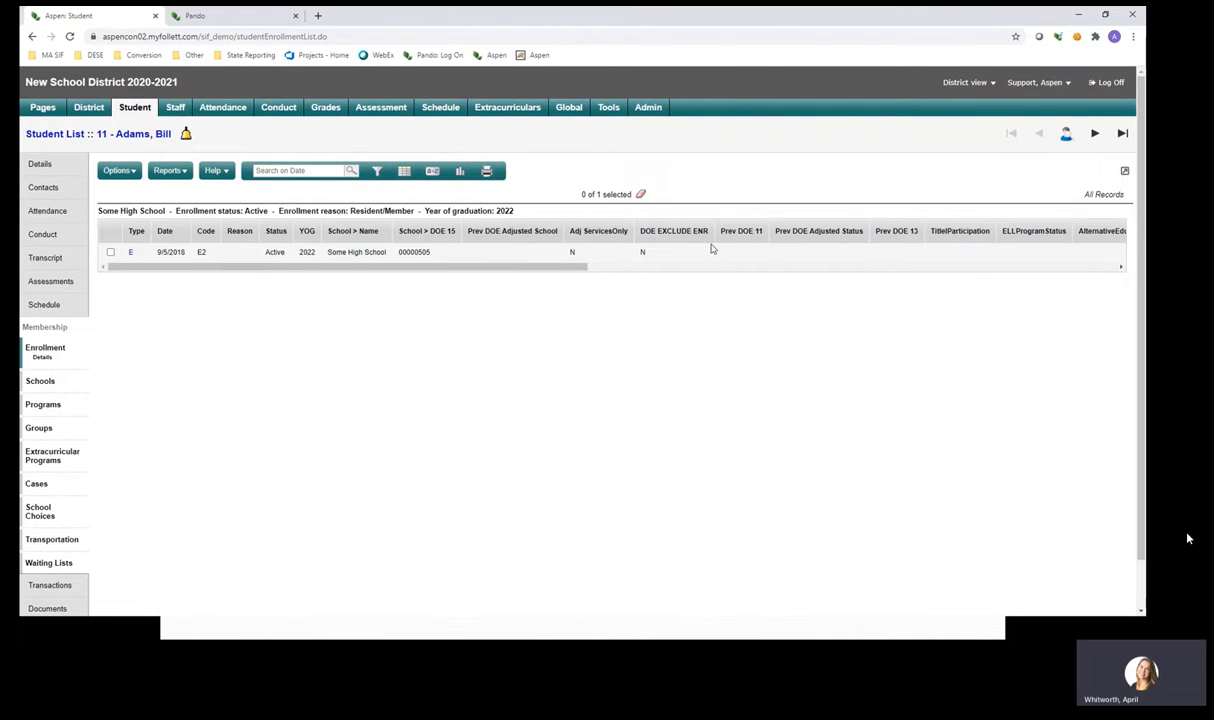
{"action": "left_click_drag", "start_coordinate": [584, 268], "coordinate": [648, 276]}
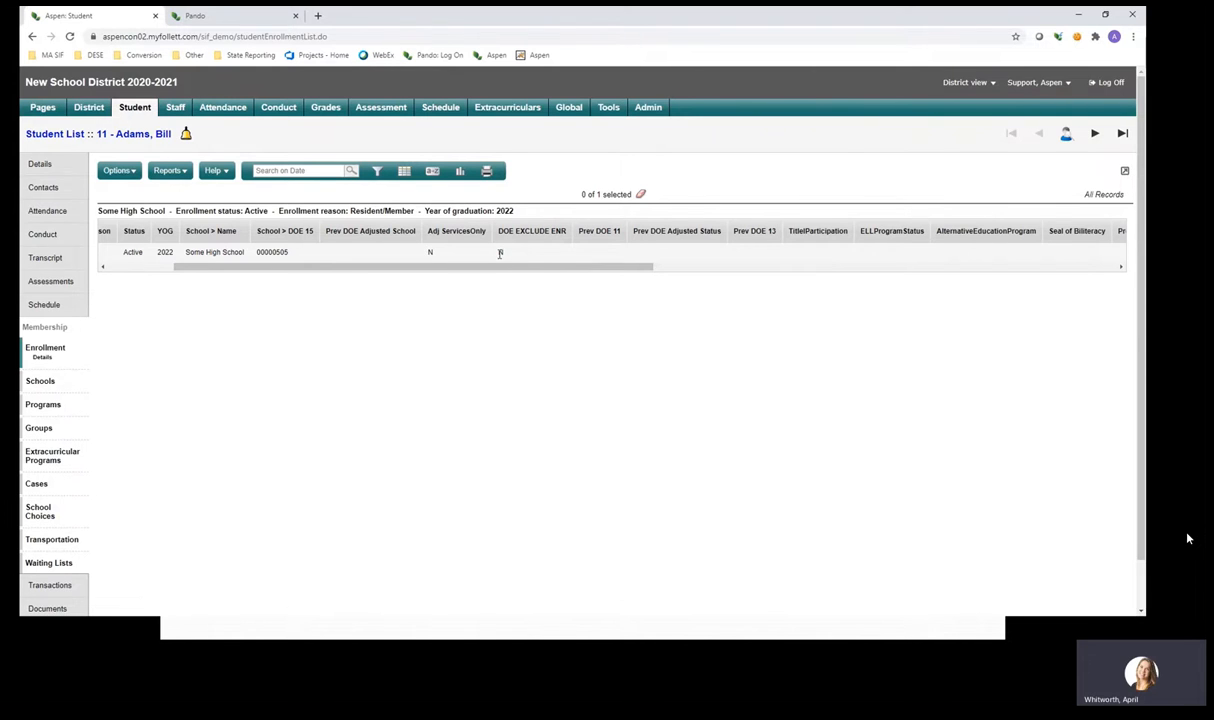
{"action": "left_click_drag", "start_coordinate": [542, 267], "coordinate": [564, 267]}
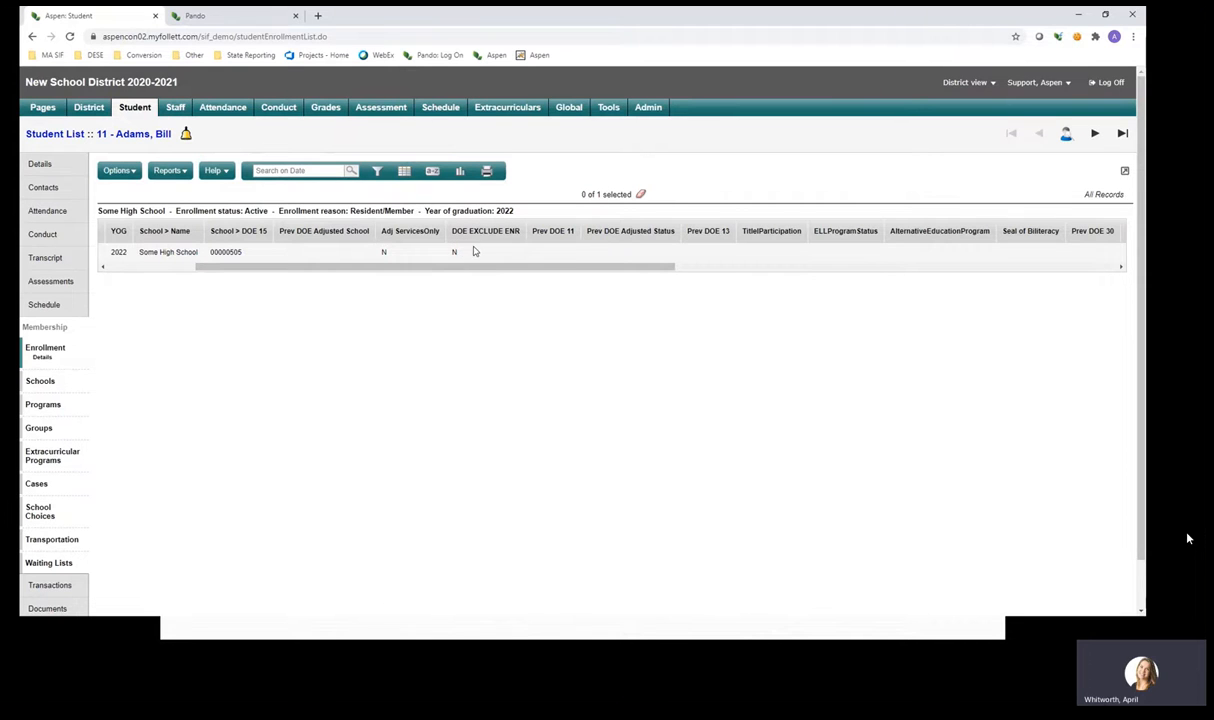
{"action": "left_click_drag", "start_coordinate": [500, 270], "coordinate": [561, 270]}
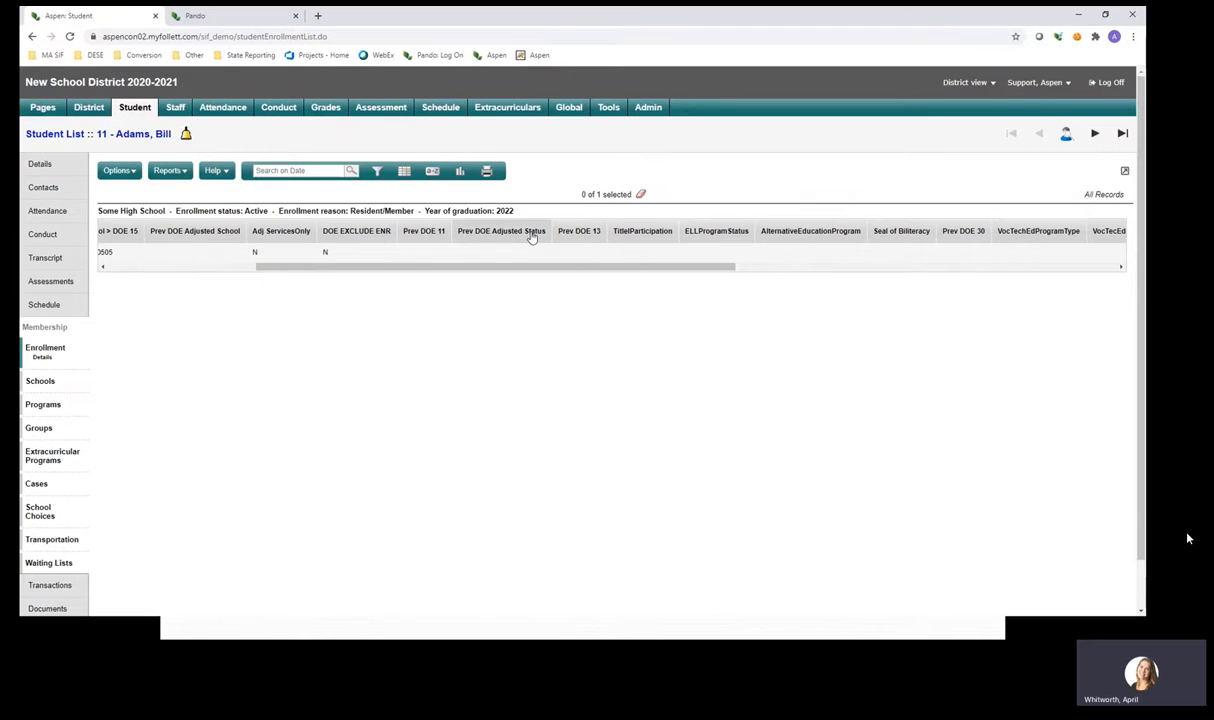
{"action": "left_click_drag", "start_coordinate": [613, 266], "coordinate": [725, 273]}
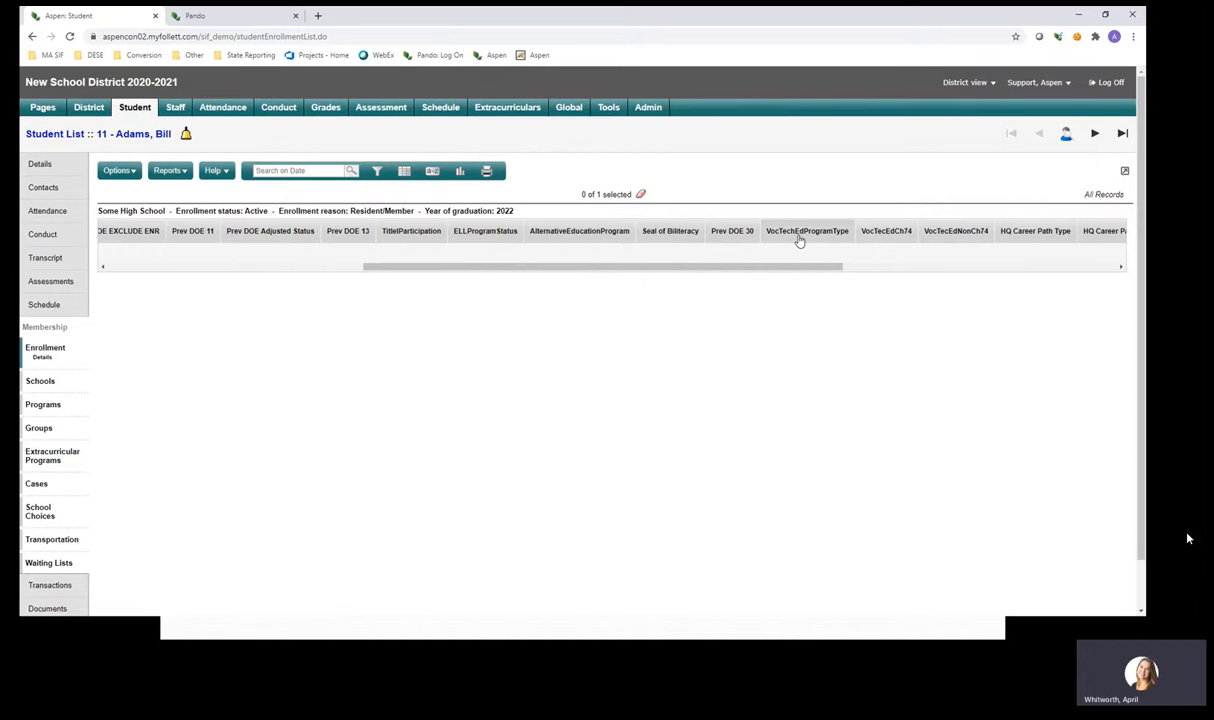
{"action": "left_click_drag", "start_coordinate": [806, 269], "coordinate": [958, 253]}
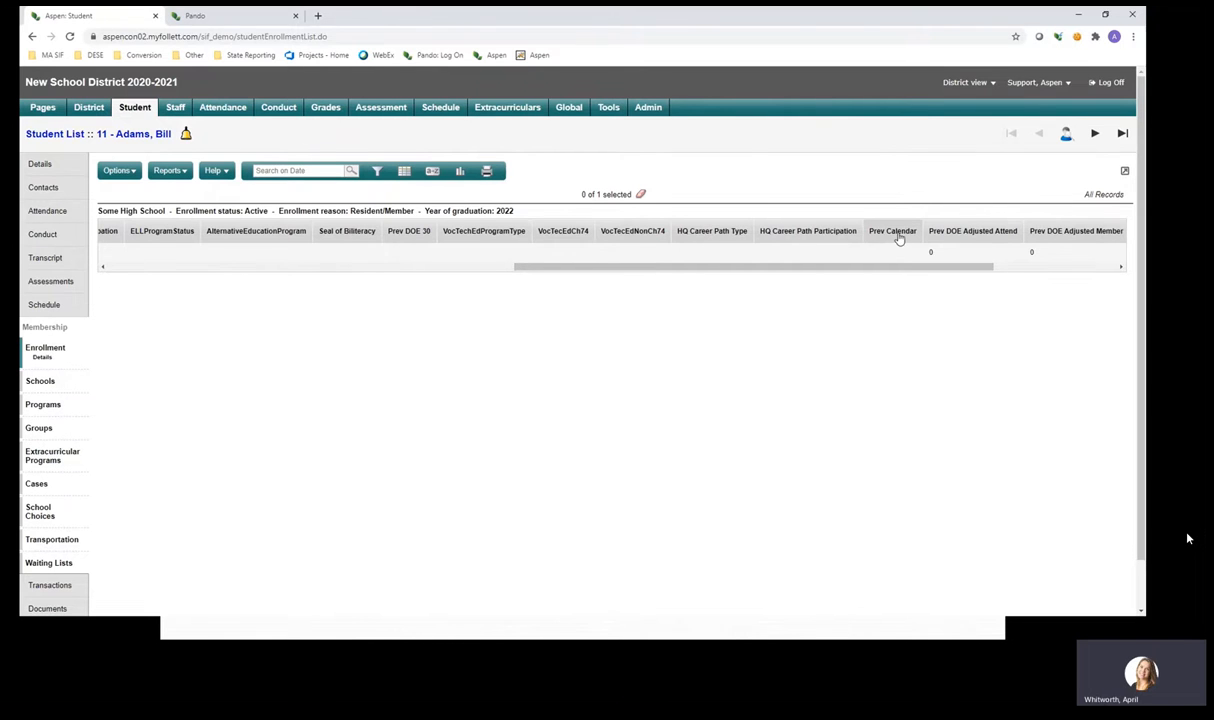
{"action": "left_click_drag", "start_coordinate": [919, 266], "coordinate": [996, 261]}
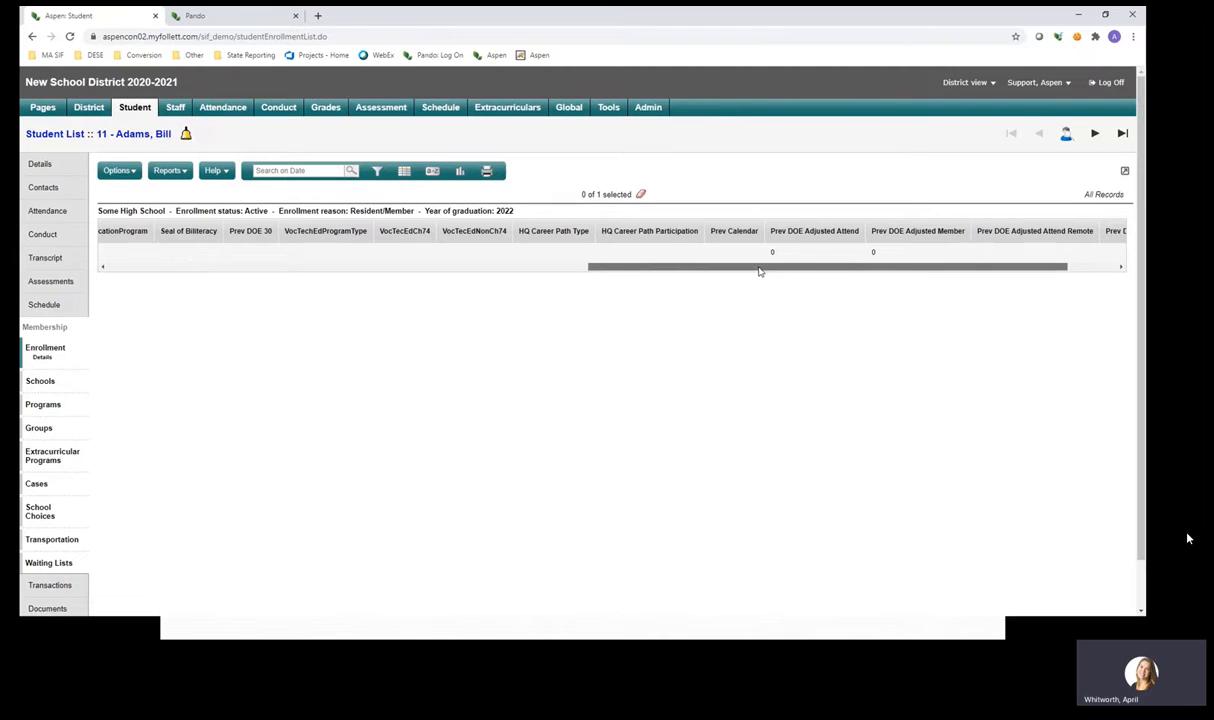
{"action": "left_click_drag", "start_coordinate": [766, 268], "coordinate": [815, 271]}
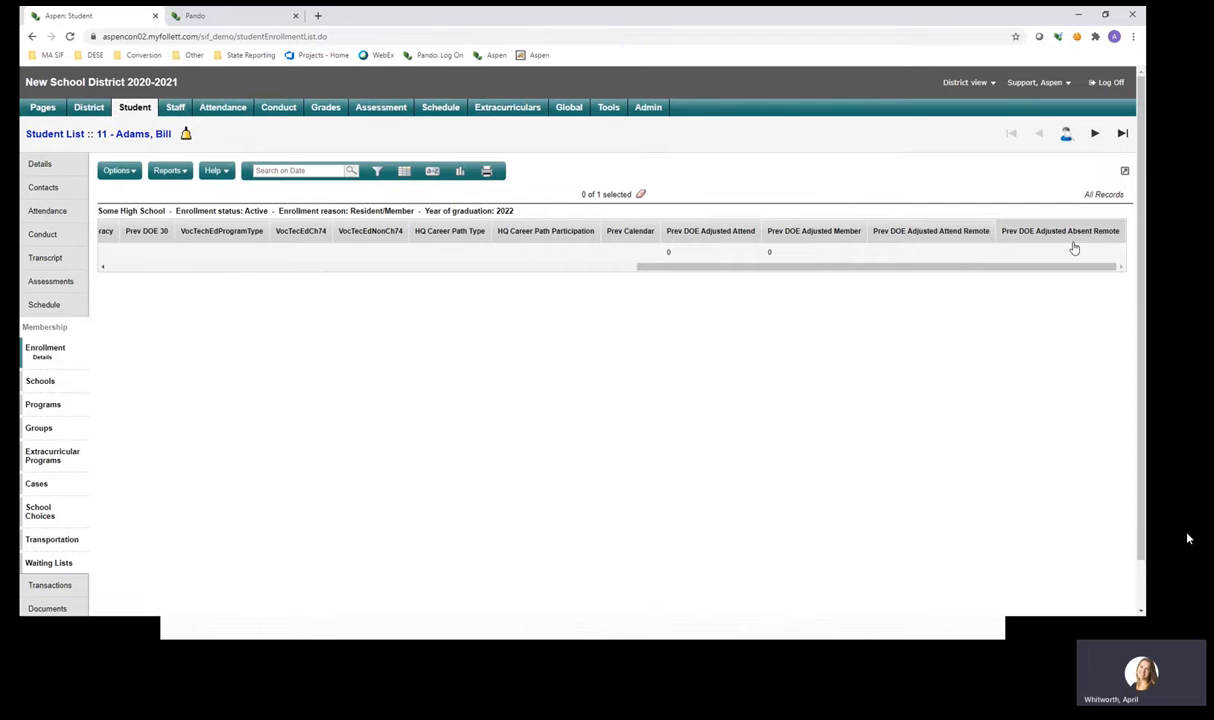
{"action": "left_click_drag", "start_coordinate": [1057, 272], "coordinate": [385, 293]}
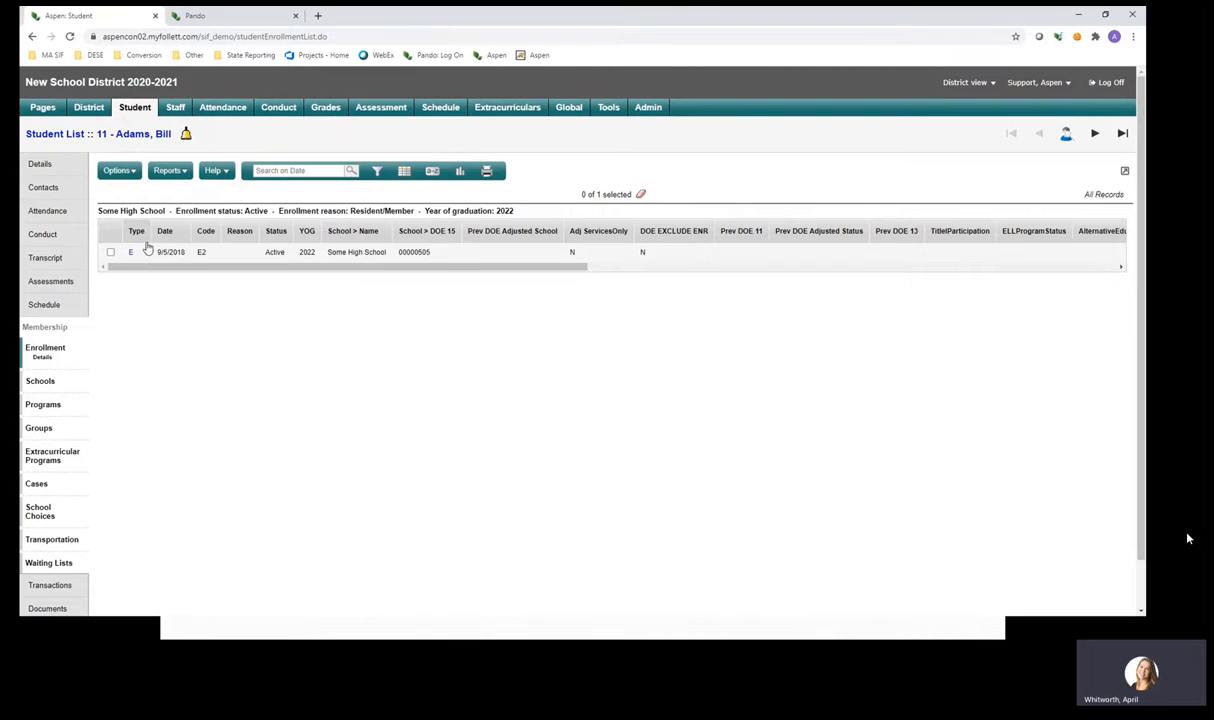
{"action": "left_click_drag", "start_coordinate": [158, 268], "coordinate": [328, 271]}
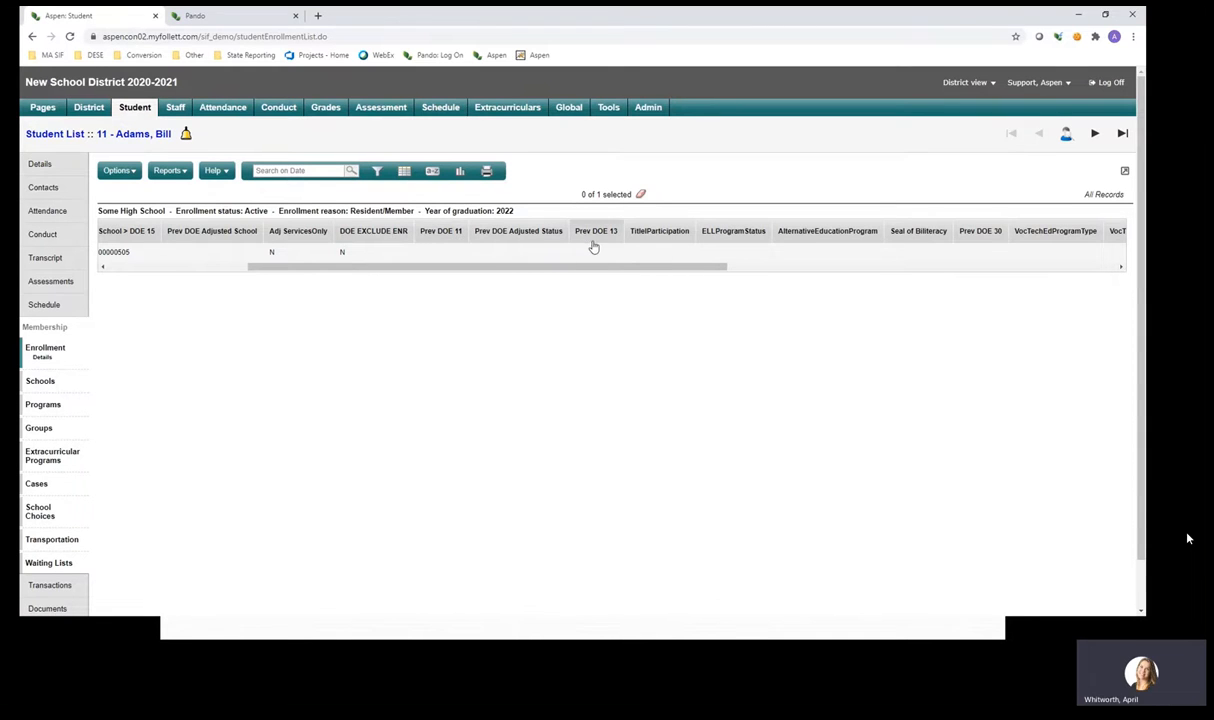
{"action": "left_click_drag", "start_coordinate": [580, 267], "coordinate": [346, 293]}
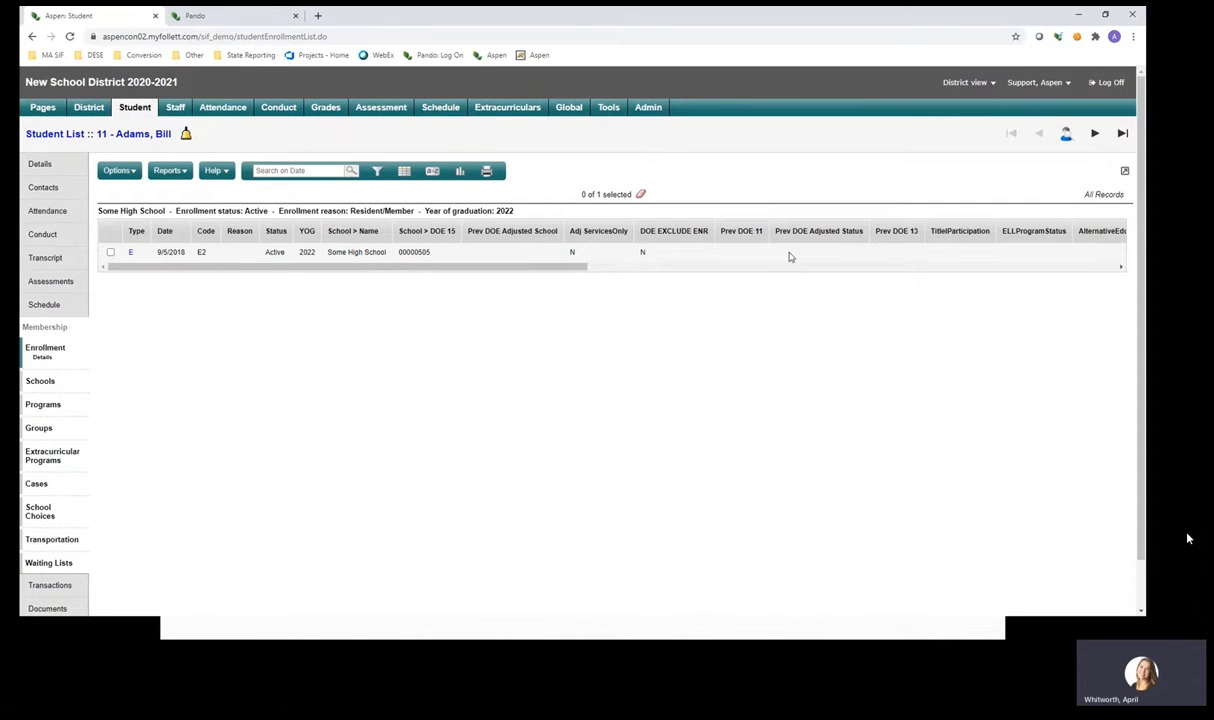
{"action": "left_click_drag", "start_coordinate": [553, 264], "coordinate": [637, 272]}
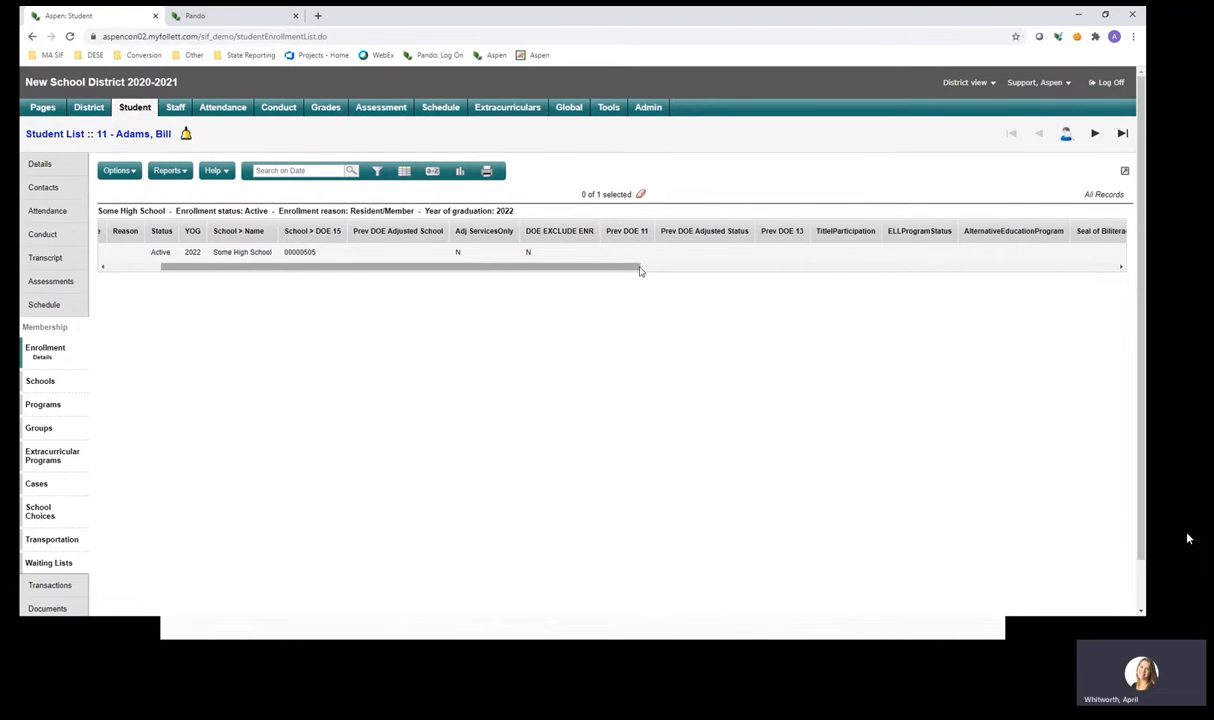
{"action": "left_click_drag", "start_coordinate": [636, 272], "coordinate": [576, 272]}
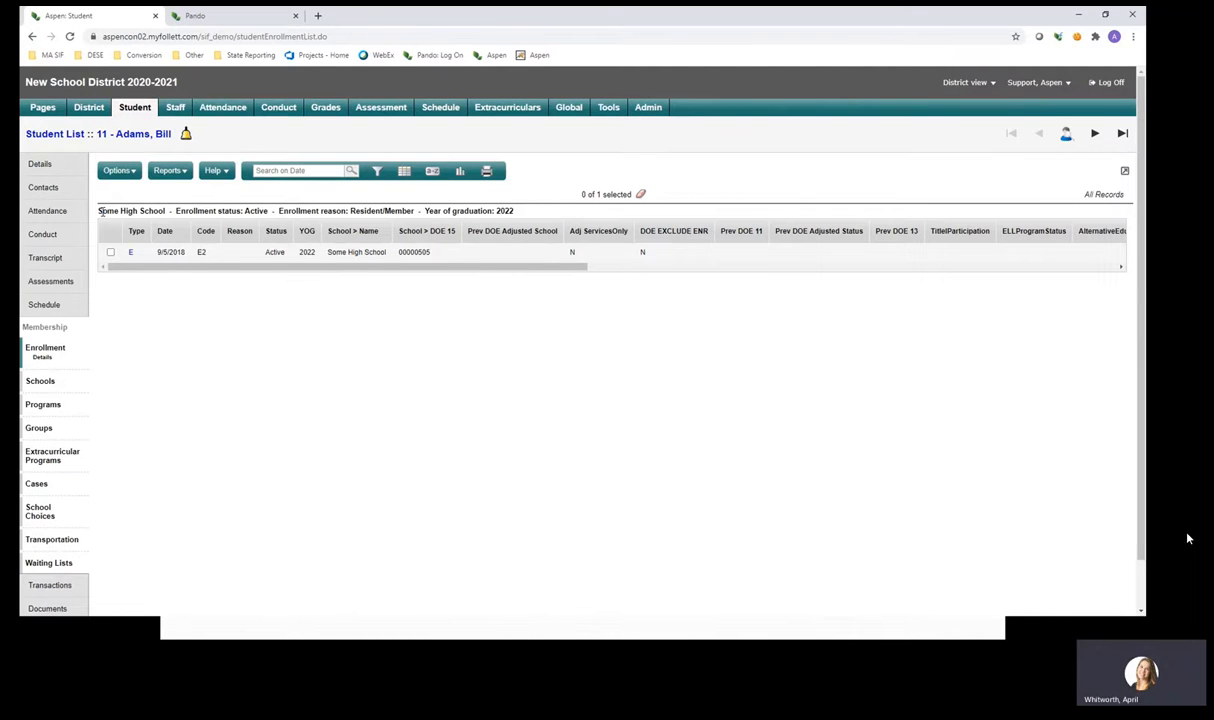
Show the student's DOE Fields 11-23, with 79 attendance days and 90 membership days.
{"action": "left_click", "coordinate": [62, 173]}
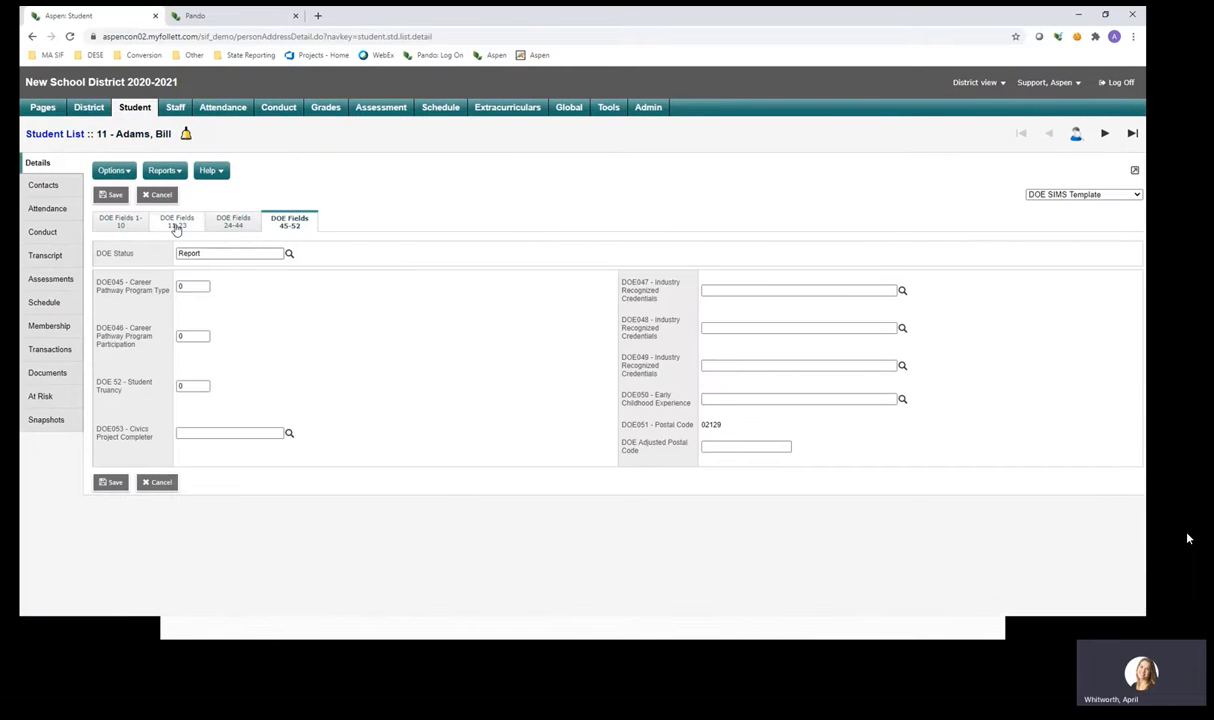
{"action": "left_click", "coordinate": [133, 229]}
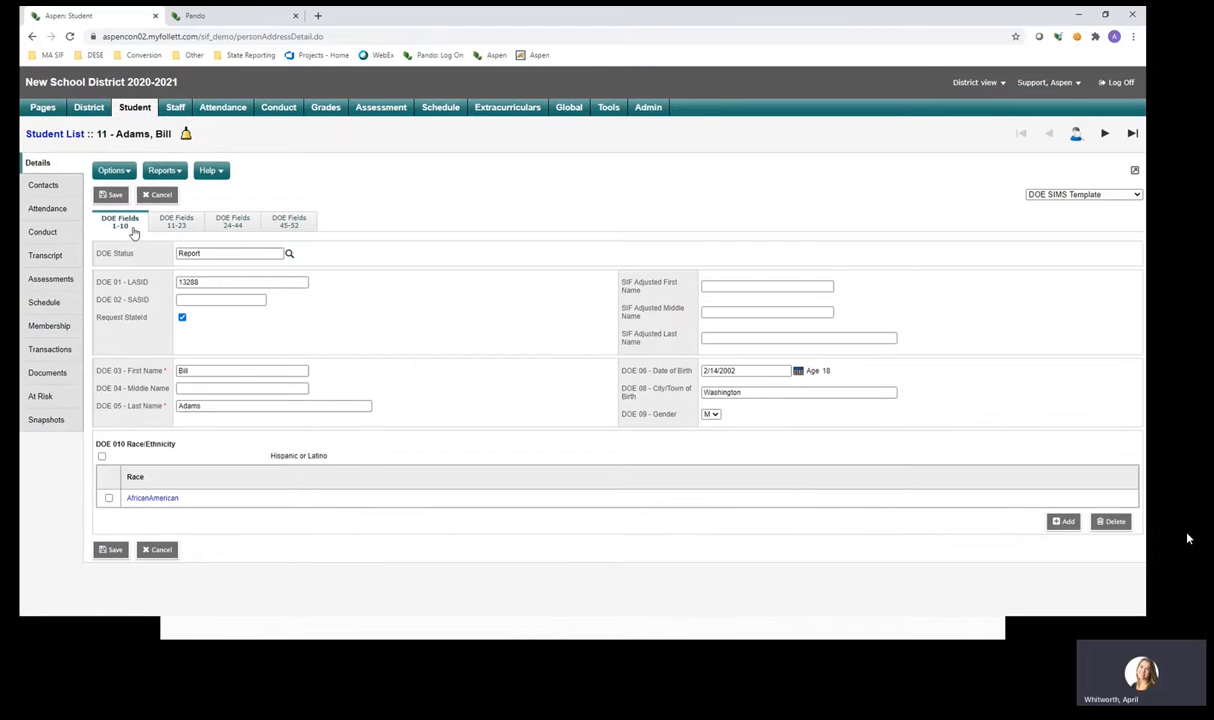
{"action": "left_click", "coordinate": [175, 225]}
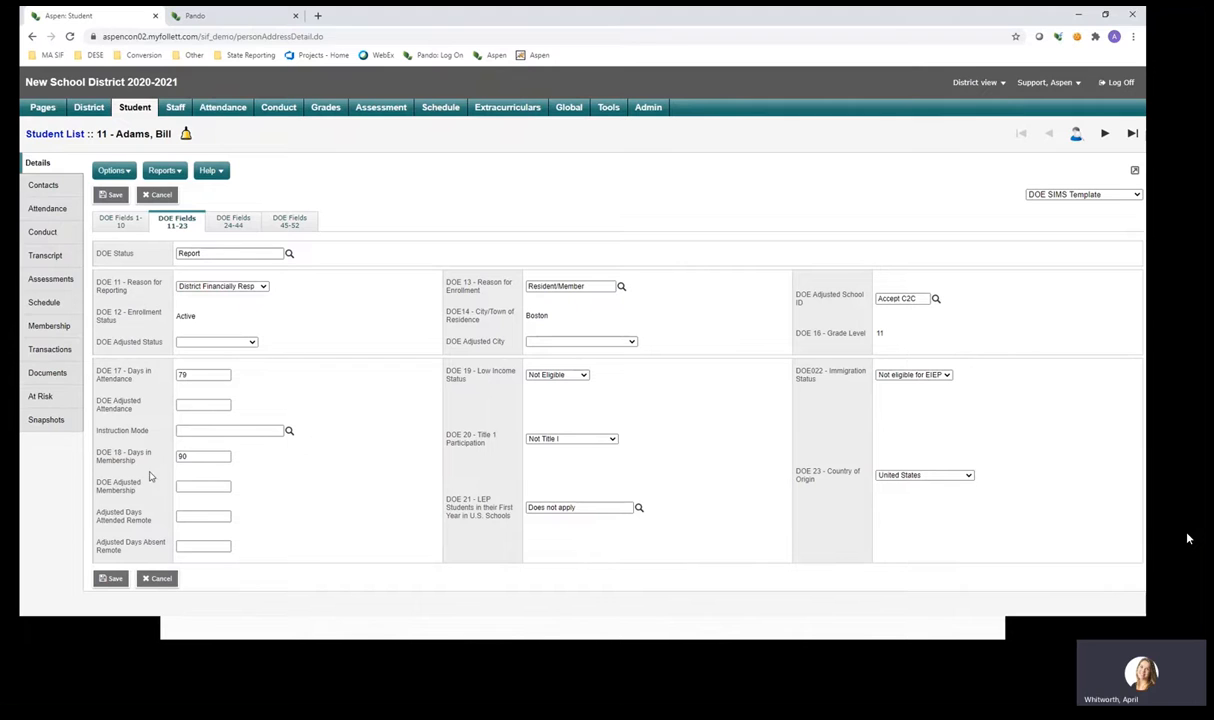
{"action": "left_click_drag", "start_coordinate": [143, 464], "coordinate": [96, 457]}
{"action": "double_click", "coordinate": [181, 374]}
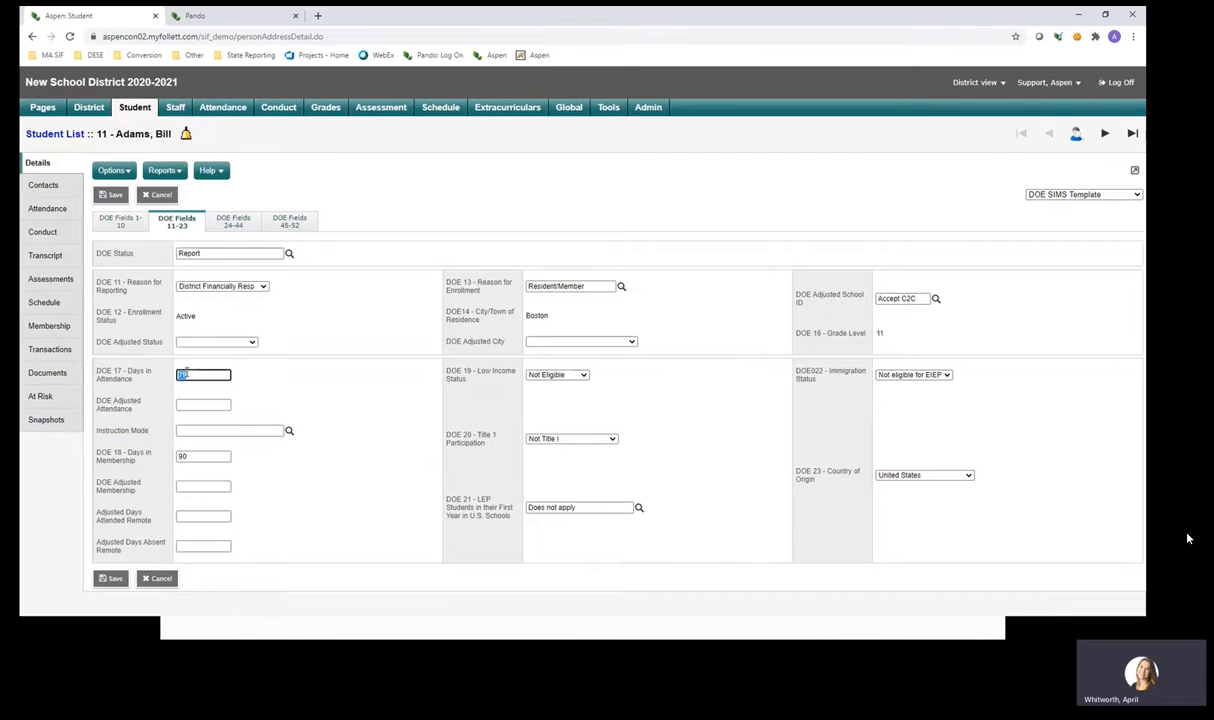
{"action": "double_click", "coordinate": [184, 456]}
{"action": "double_click", "coordinate": [184, 375]}
{"action": "left_click", "coordinate": [138, 455]}
{"action": "left_click_drag", "start_coordinate": [136, 460], "coordinate": [97, 460]}
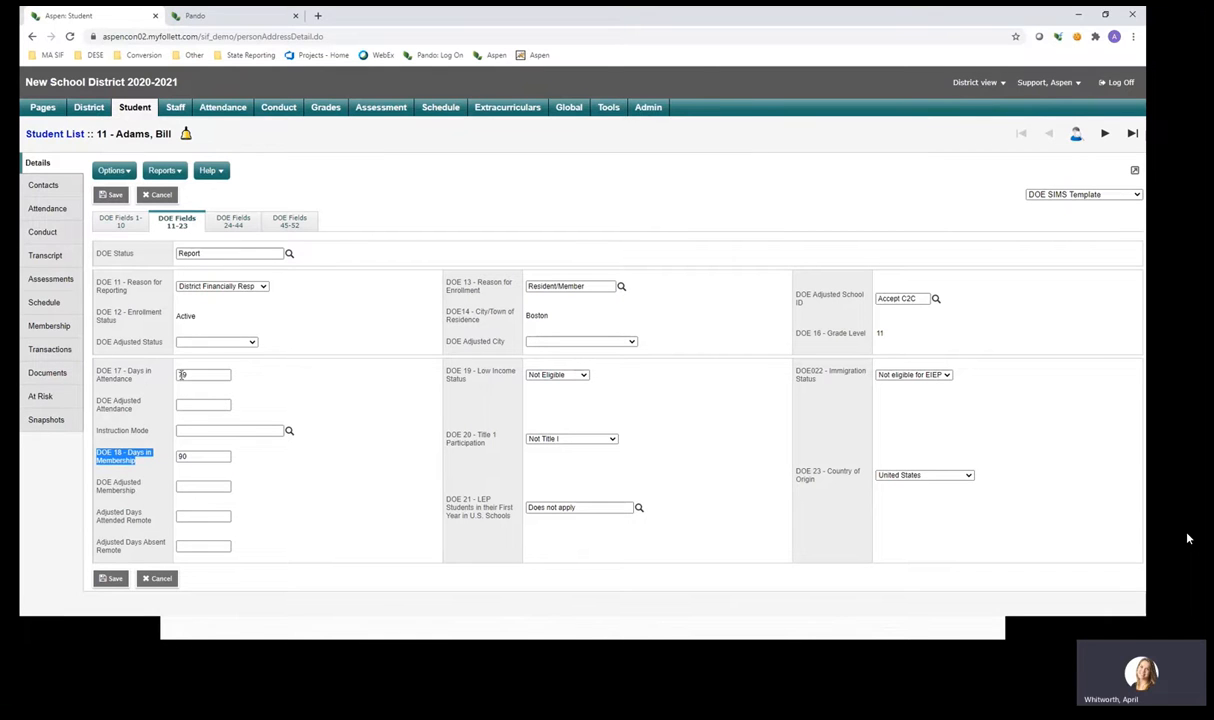
{"action": "double_click", "coordinate": [178, 376]}
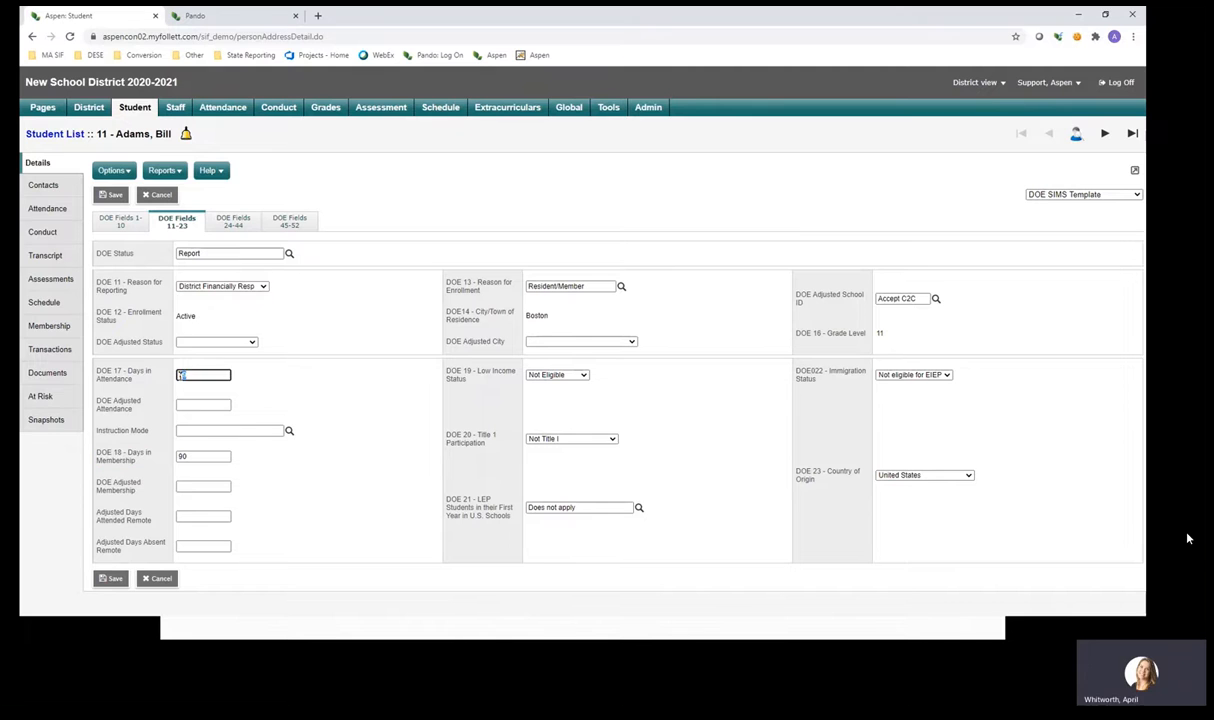
{"action": "double_click", "coordinate": [199, 456]}
{"action": "double_click", "coordinate": [199, 456]}
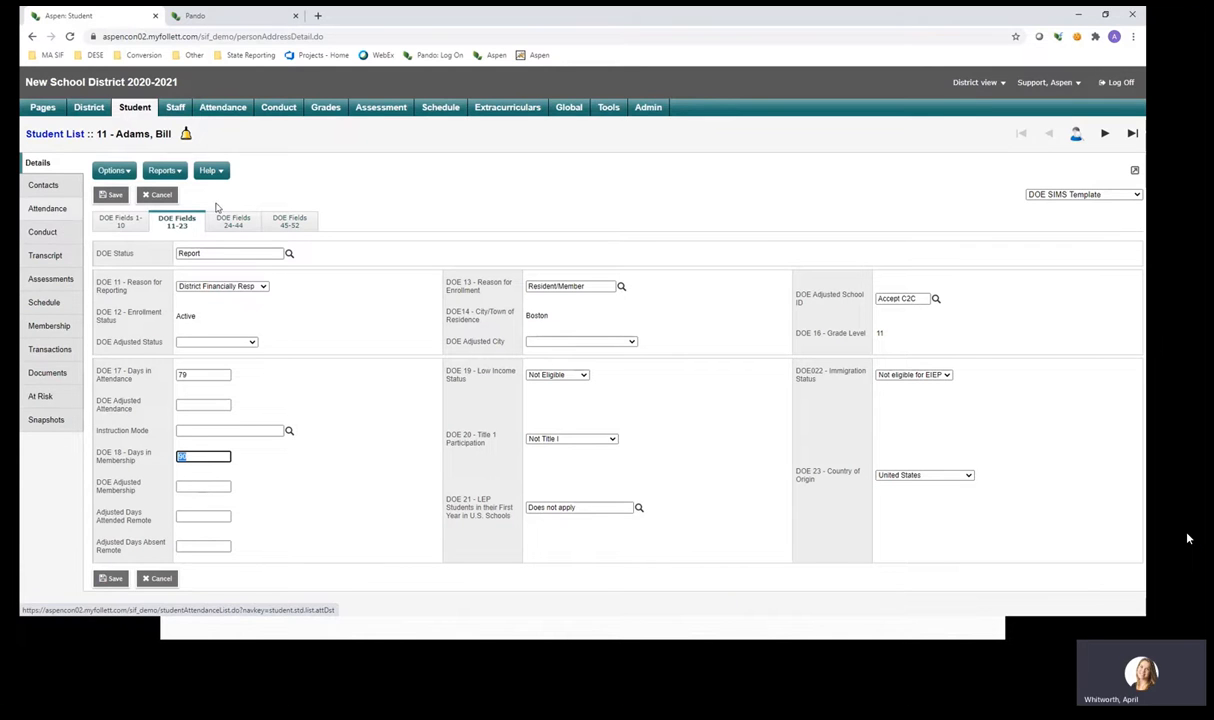
Switch to the Admin view and list the Data Dictionary's 368 reference tables.
{"action": "left_click", "coordinate": [652, 110]}
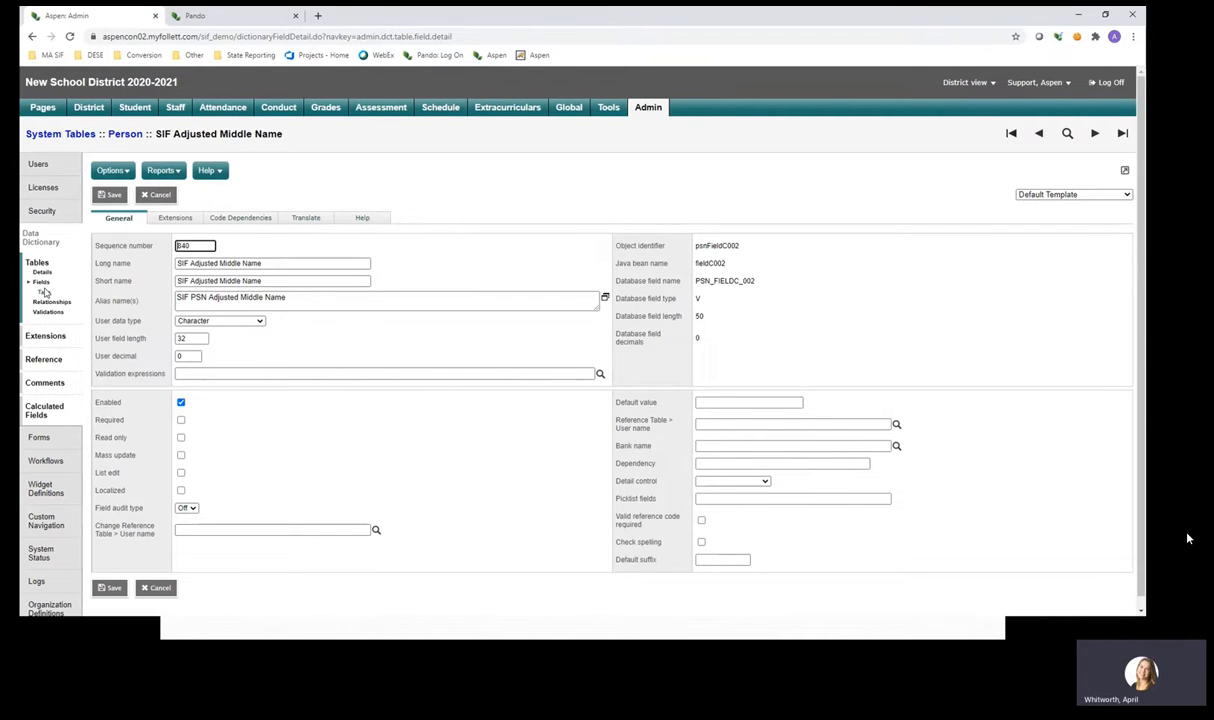
{"action": "left_click", "coordinate": [51, 362]}
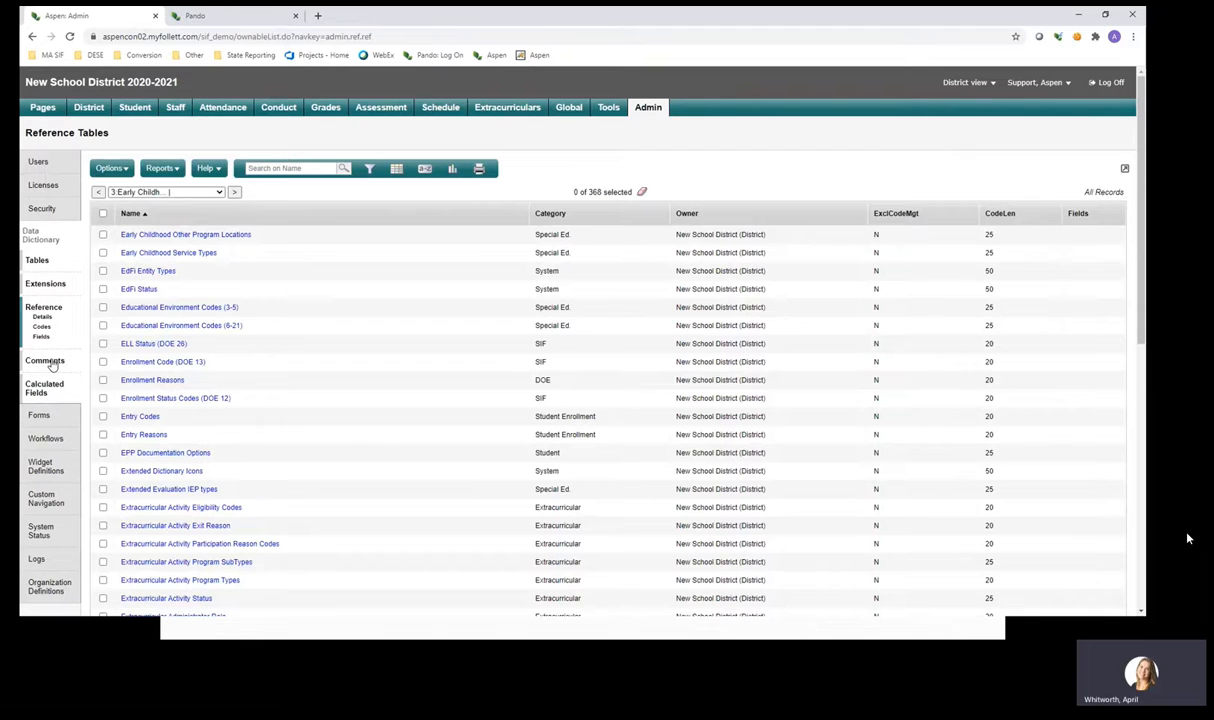
Search reference tables for 'student data' and open Student Daily Attendance Codes.
{"action": "type", "text": "s"}
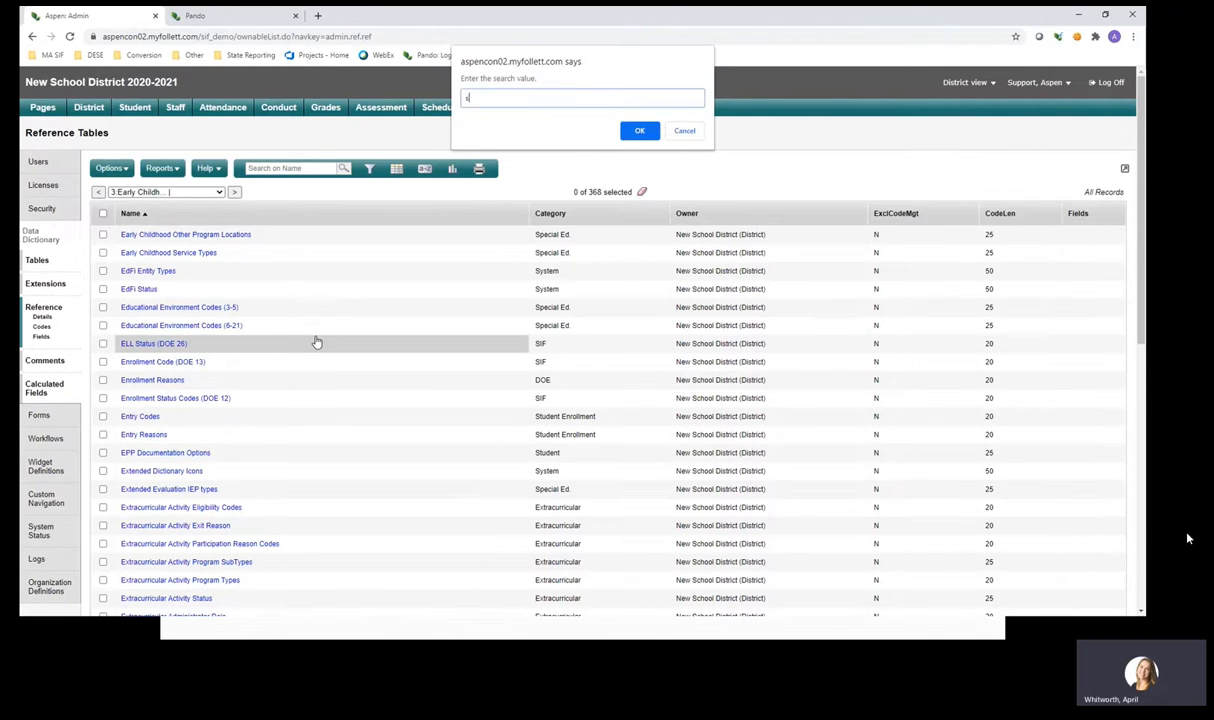
{"action": "type", "text": "tudent data"}
{"action": "key", "text": "Return"}
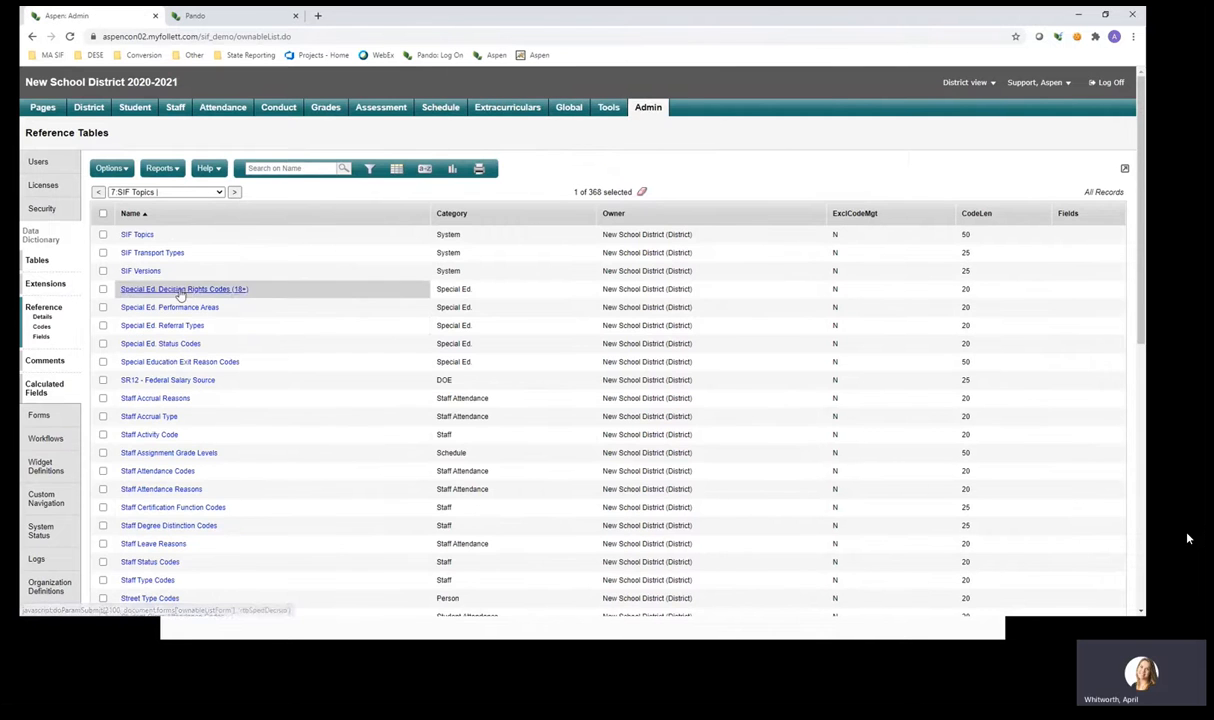
{"action": "scroll", "coordinate": [189, 388], "scroll_direction": "down", "scroll_amount": 4}
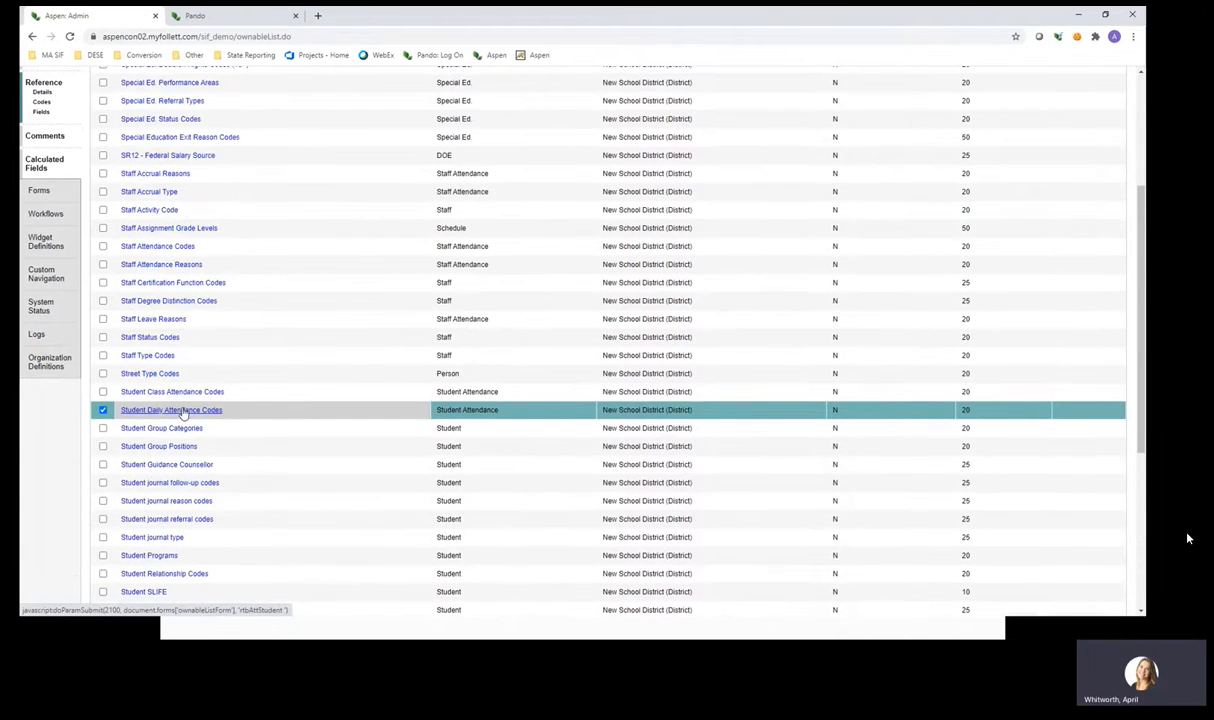
{"action": "left_click", "coordinate": [176, 404]}
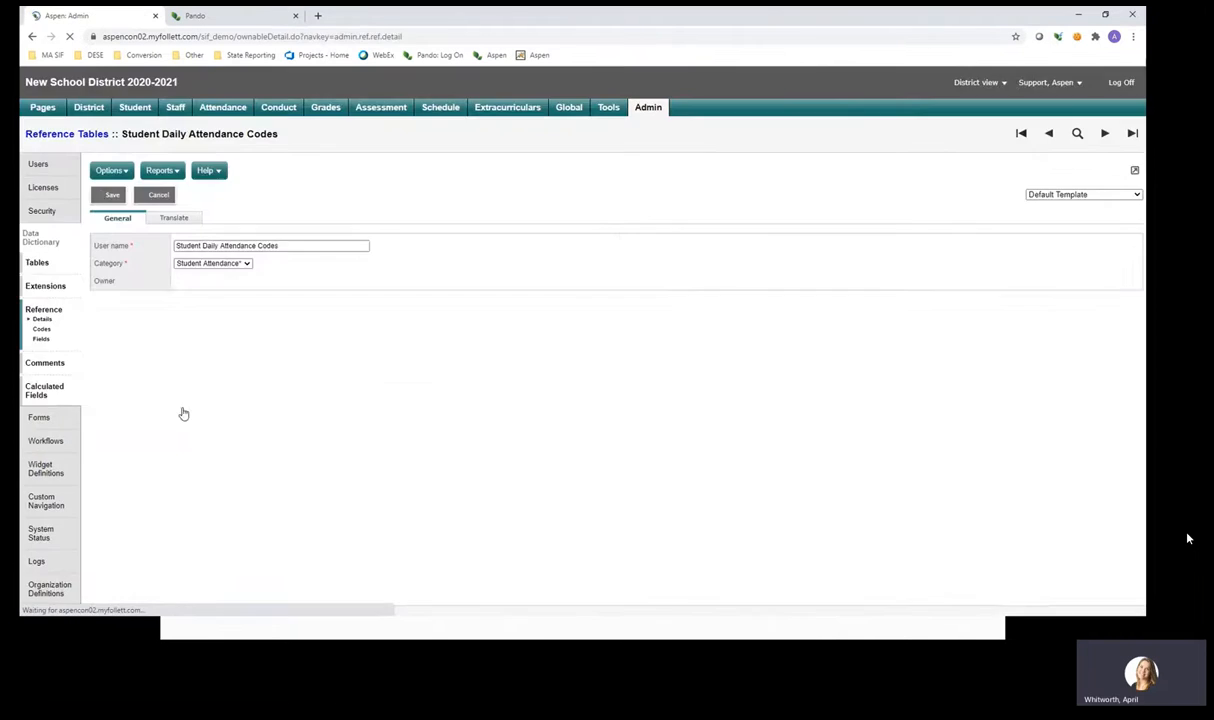
List the table's 12 codes and select VA Virtual Absent and VP Virtual Present.
{"action": "left_click", "coordinate": [42, 330]}
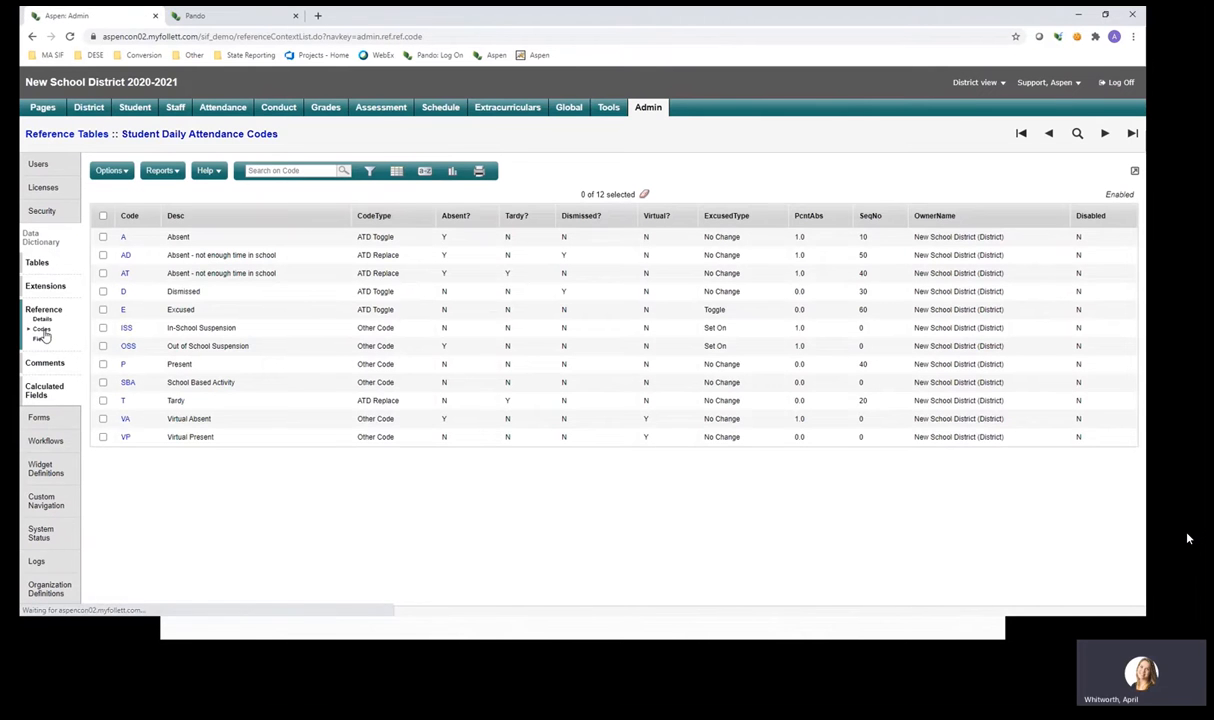
{"action": "left_click", "coordinate": [103, 419]}
{"action": "left_click", "coordinate": [103, 437]}
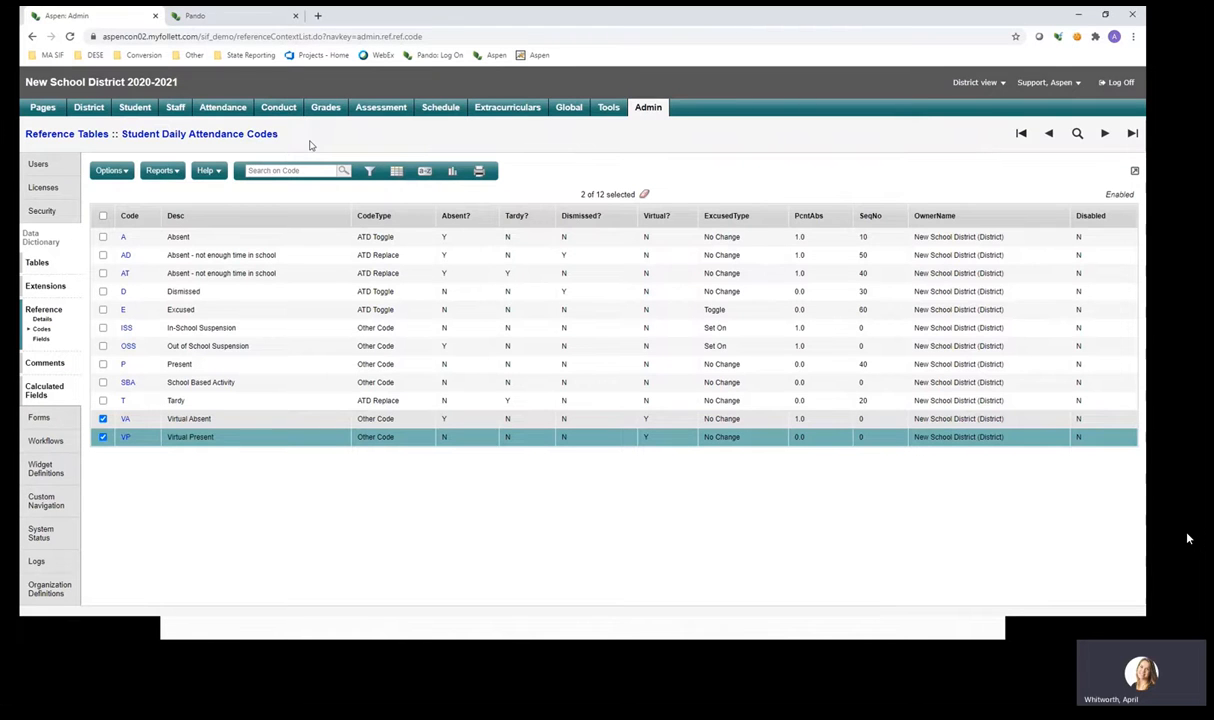
Show the Tools Procedures list with SIF Publish All, SELECT Staff and SELECT Student Objects.
{"action": "left_click", "coordinate": [614, 110]}
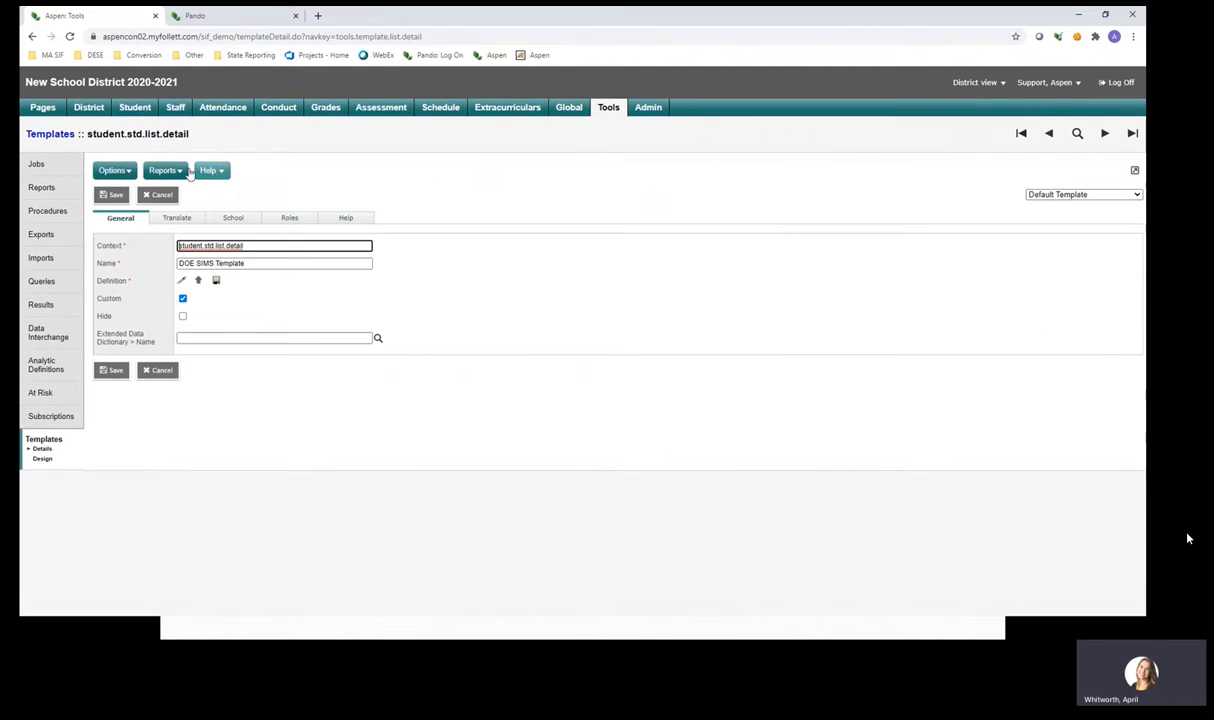
{"action": "left_click", "coordinate": [55, 166]}
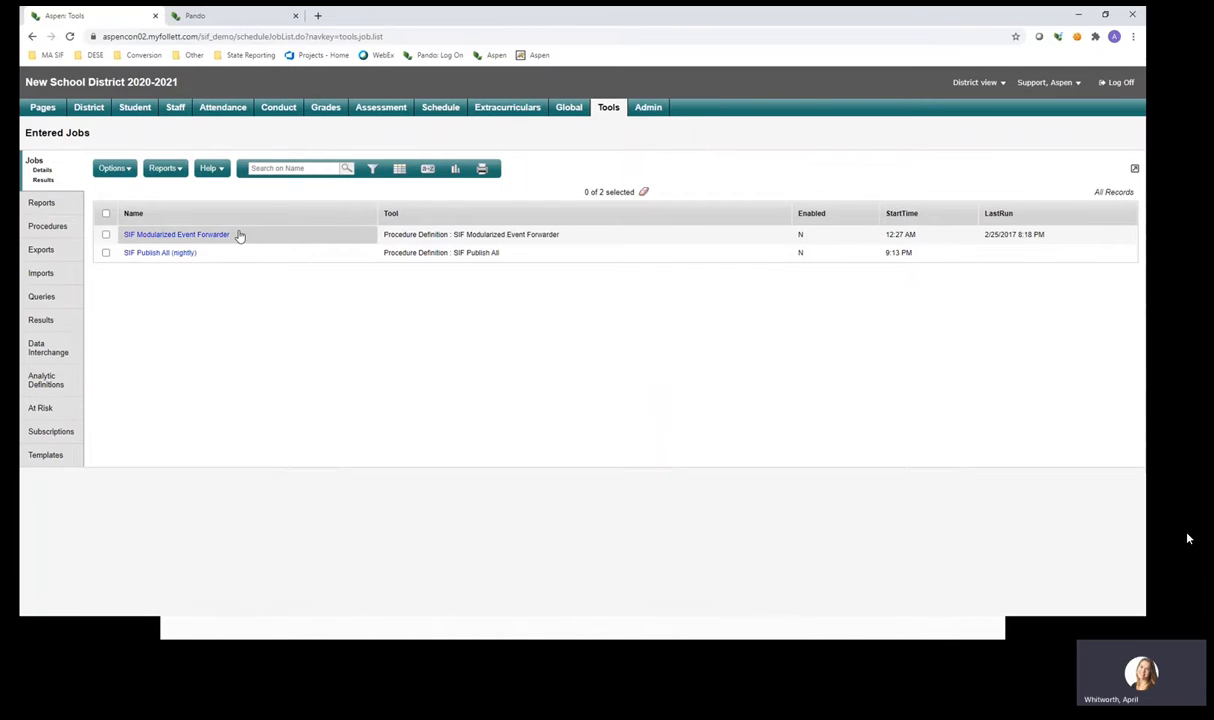
{"action": "left_click", "coordinate": [67, 232]}
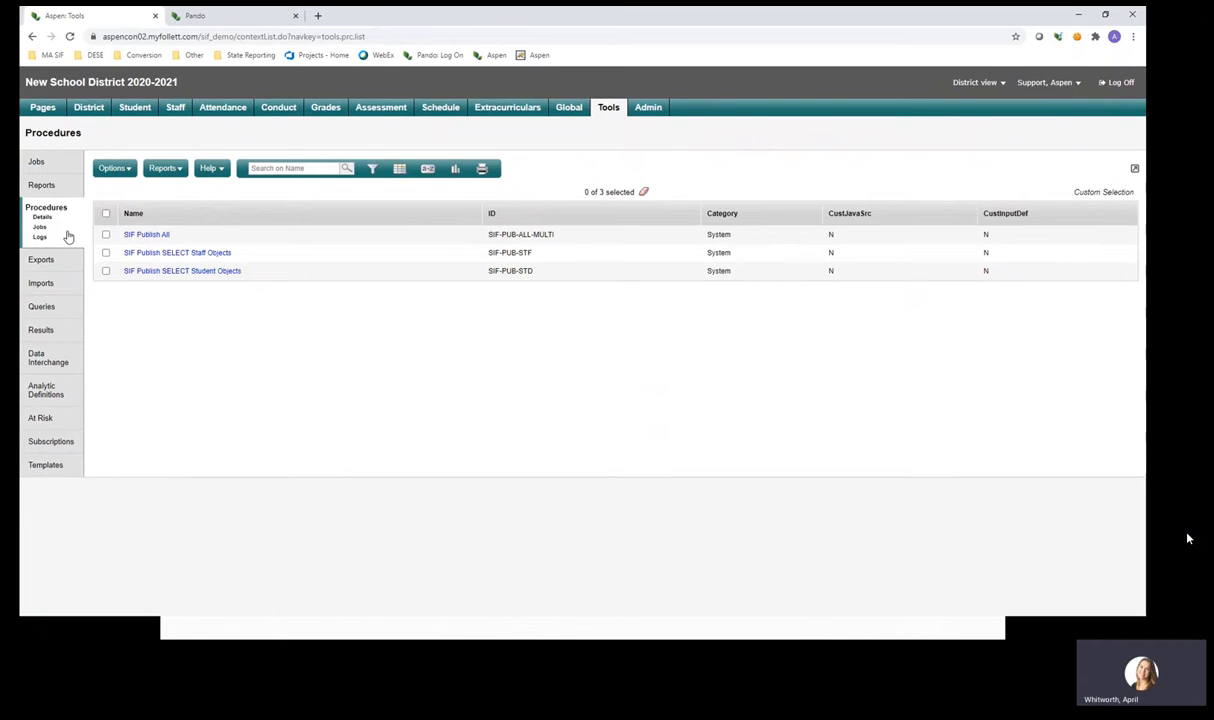
Start a run of SIF Publish SELECT Student Objects and choose two students.
{"action": "left_click", "coordinate": [209, 272]}
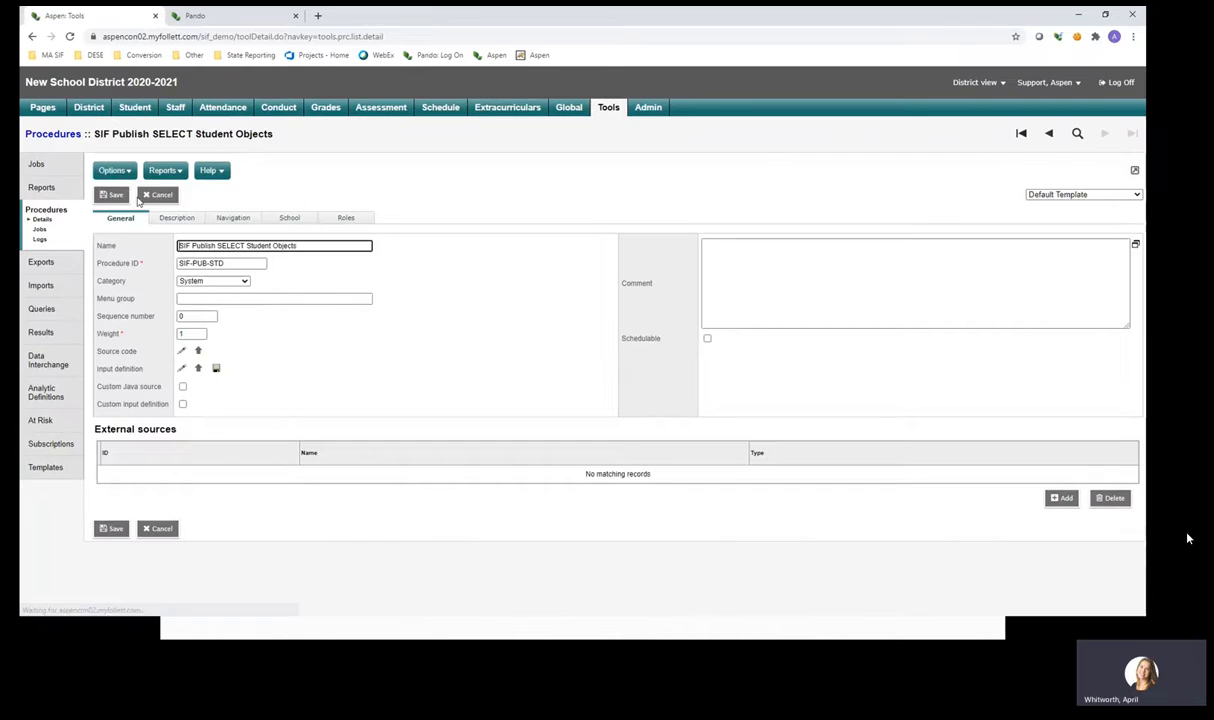
{"action": "left_click", "coordinate": [115, 172]}
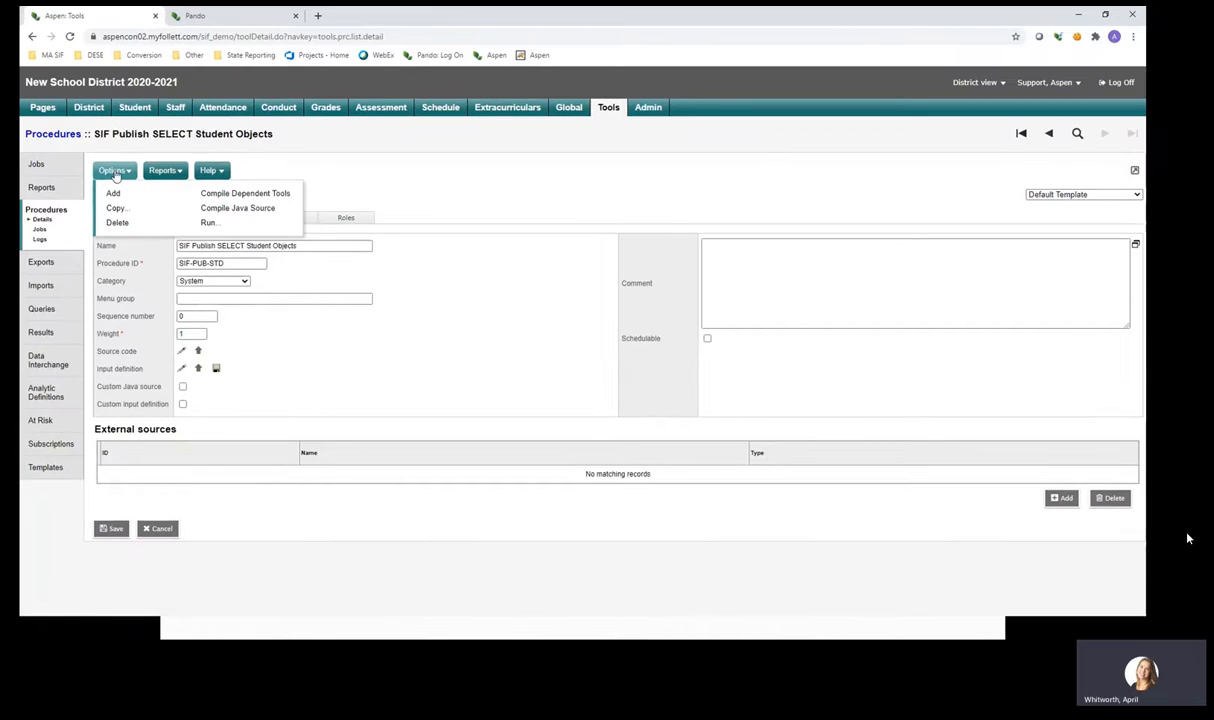
{"action": "left_click", "coordinate": [209, 223]}
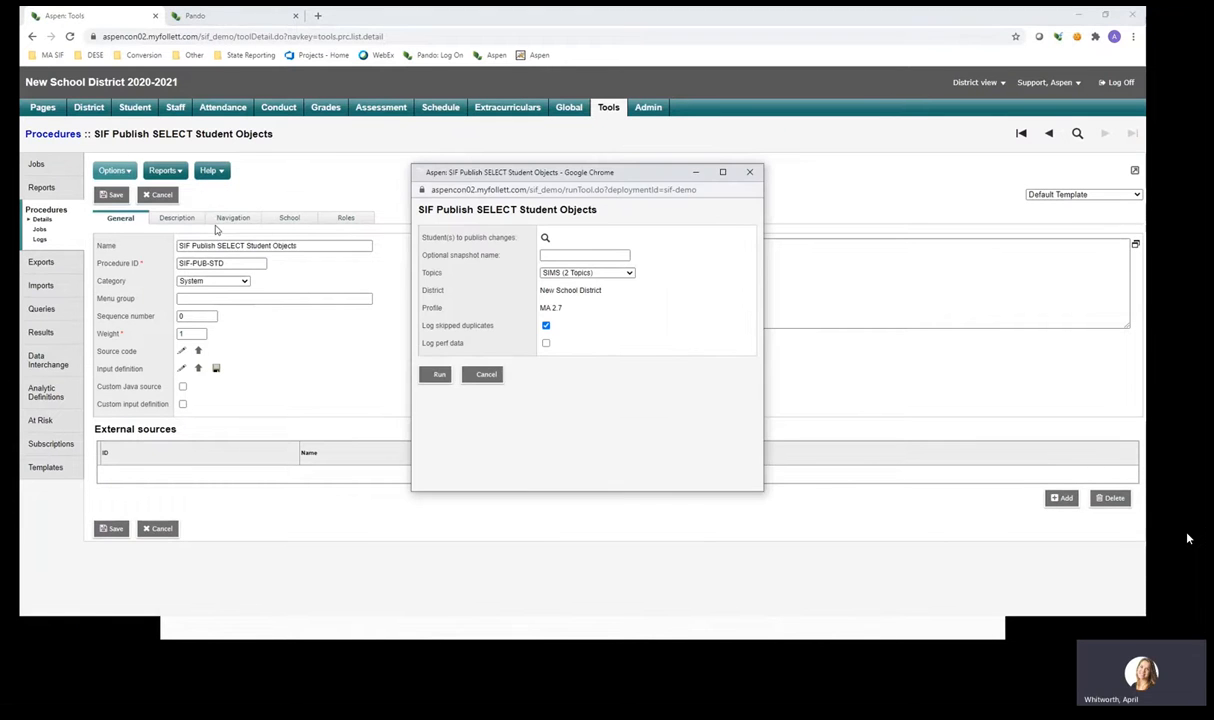
{"action": "left_click", "coordinate": [546, 239]}
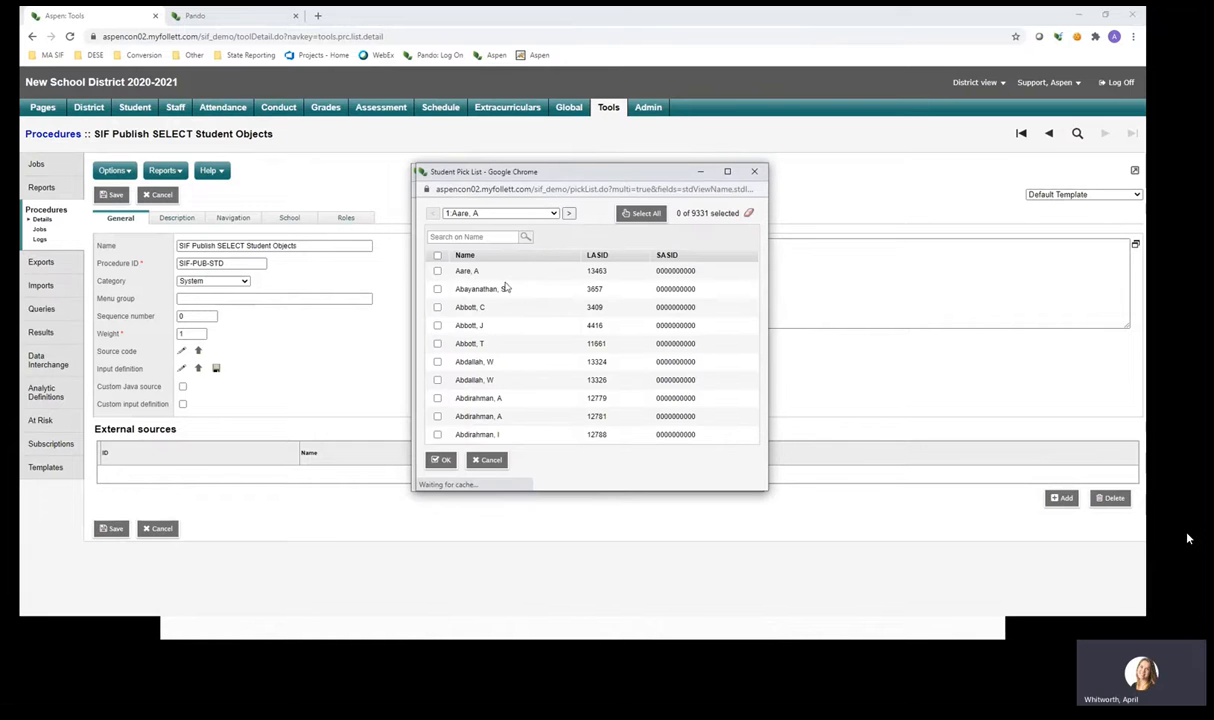
{"action": "left_click", "coordinate": [437, 271]}
{"action": "left_click", "coordinate": [437, 289]}
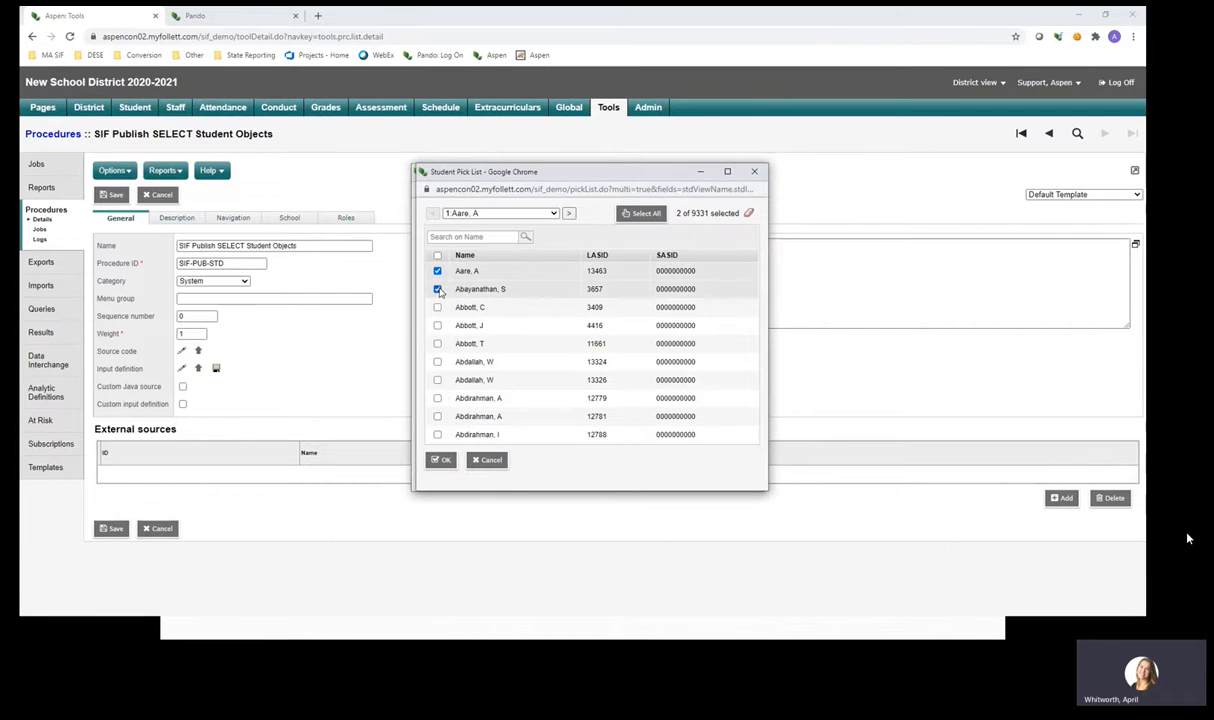
{"action": "left_click", "coordinate": [441, 460]}
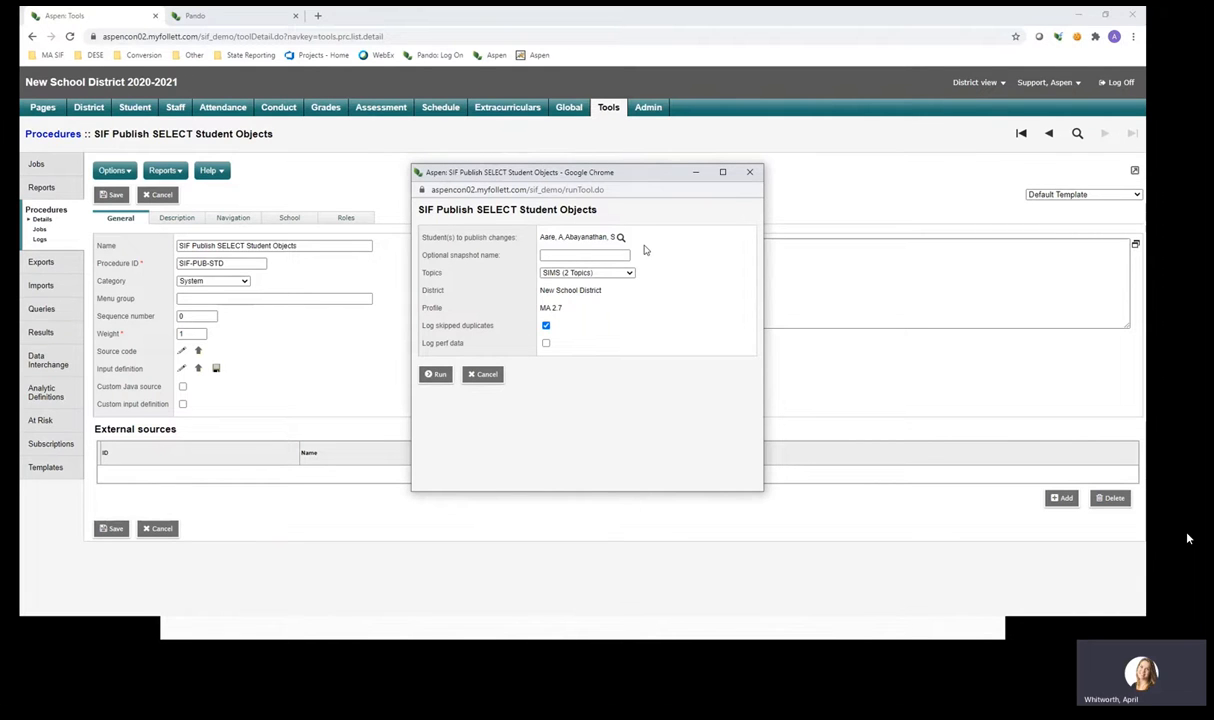
Review the snapshot name and keep SIMS (2 Topics), then close without running.
{"action": "left_click", "coordinate": [594, 256]}
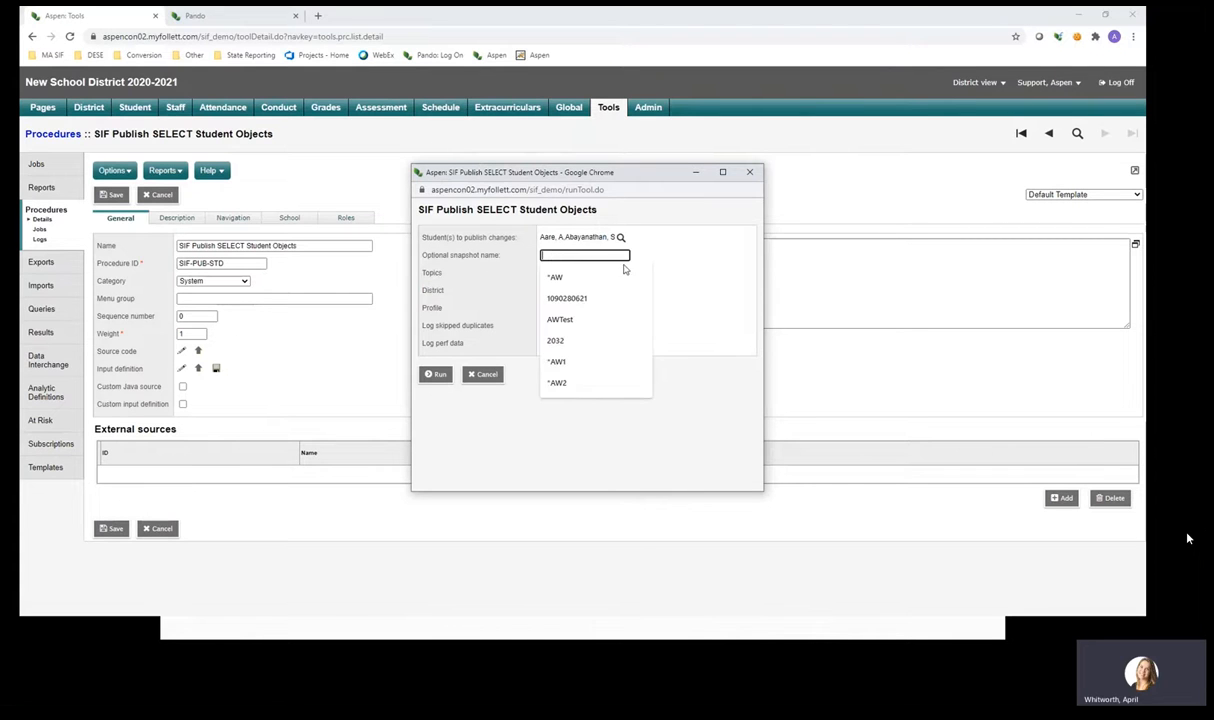
{"action": "left_click", "coordinate": [669, 261]}
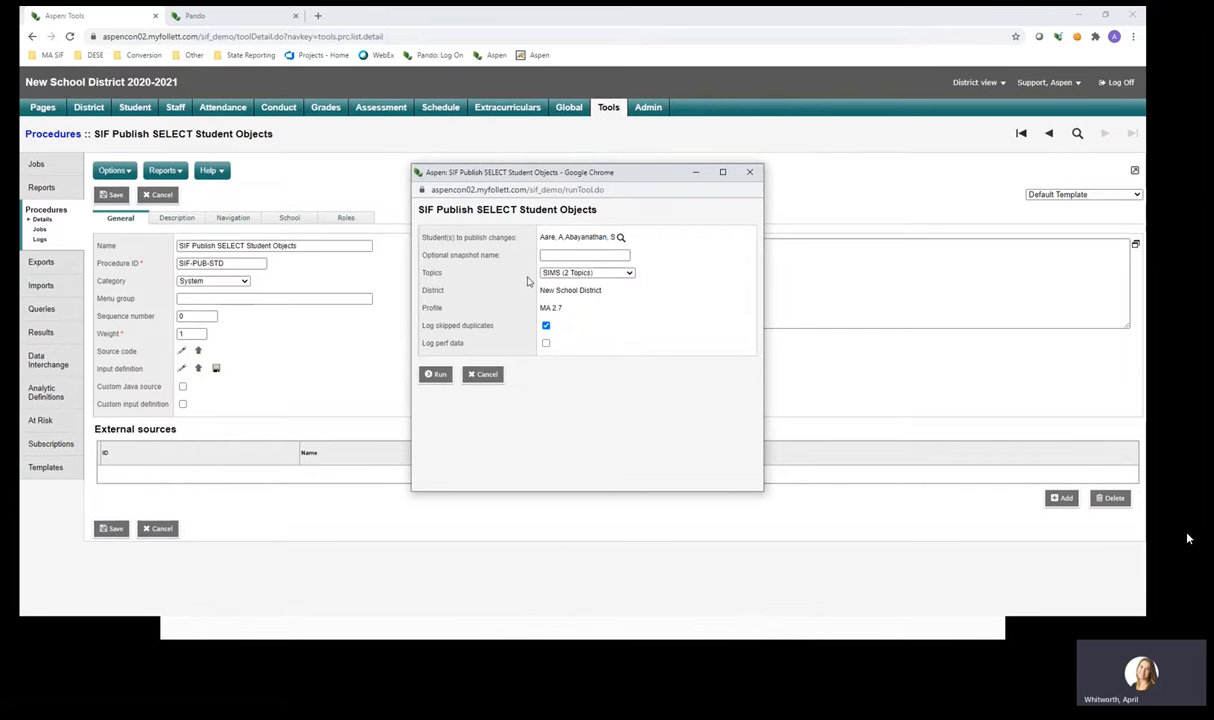
{"action": "left_click", "coordinate": [589, 274]}
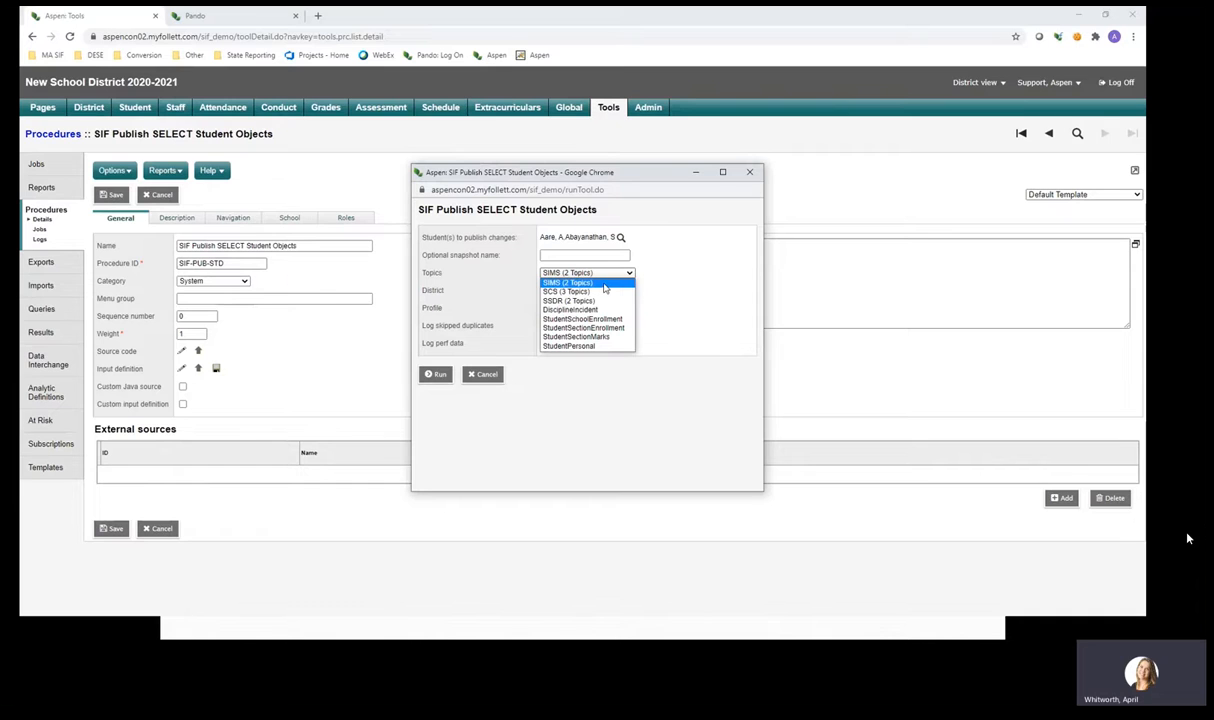
{"action": "left_click", "coordinate": [683, 278]}
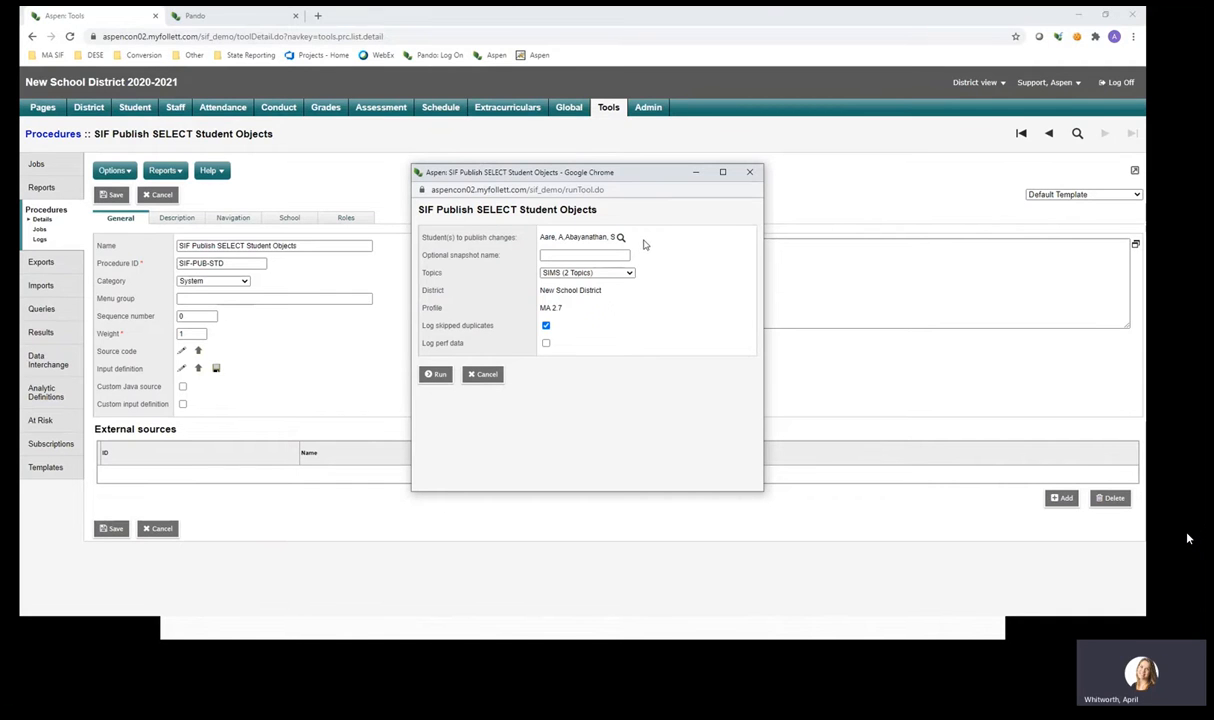
{"action": "left_click", "coordinate": [575, 272]}
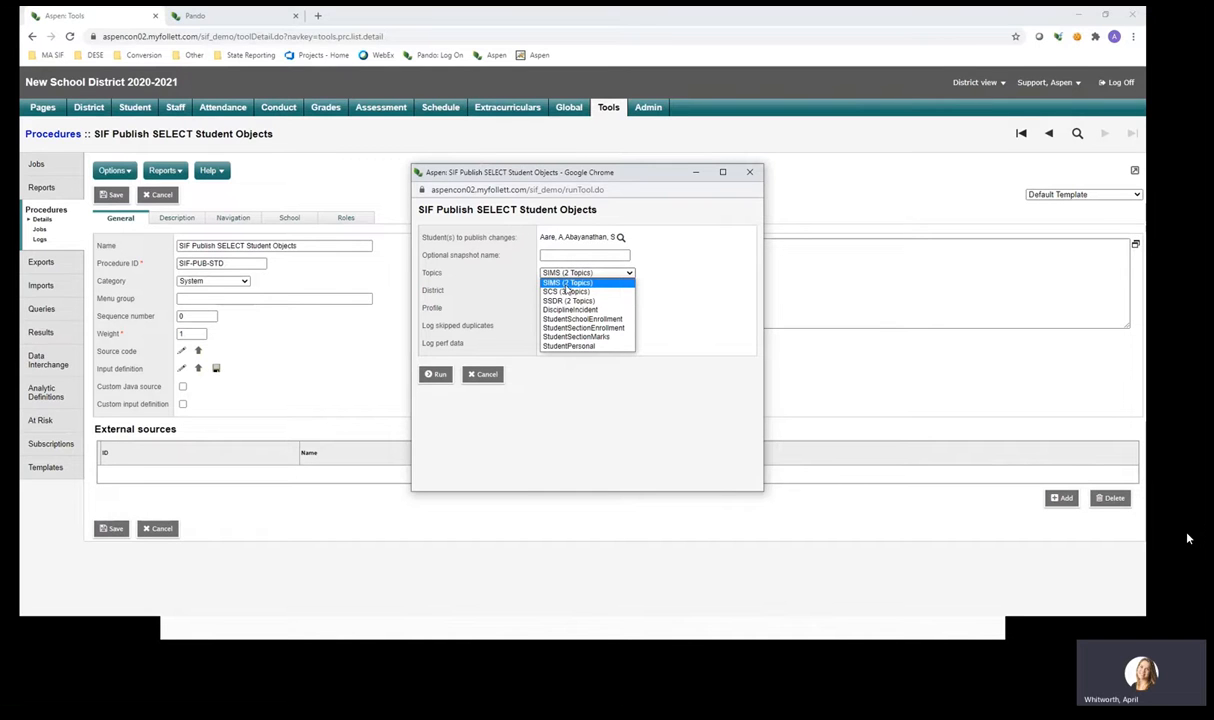
{"action": "left_click", "coordinate": [688, 289]}
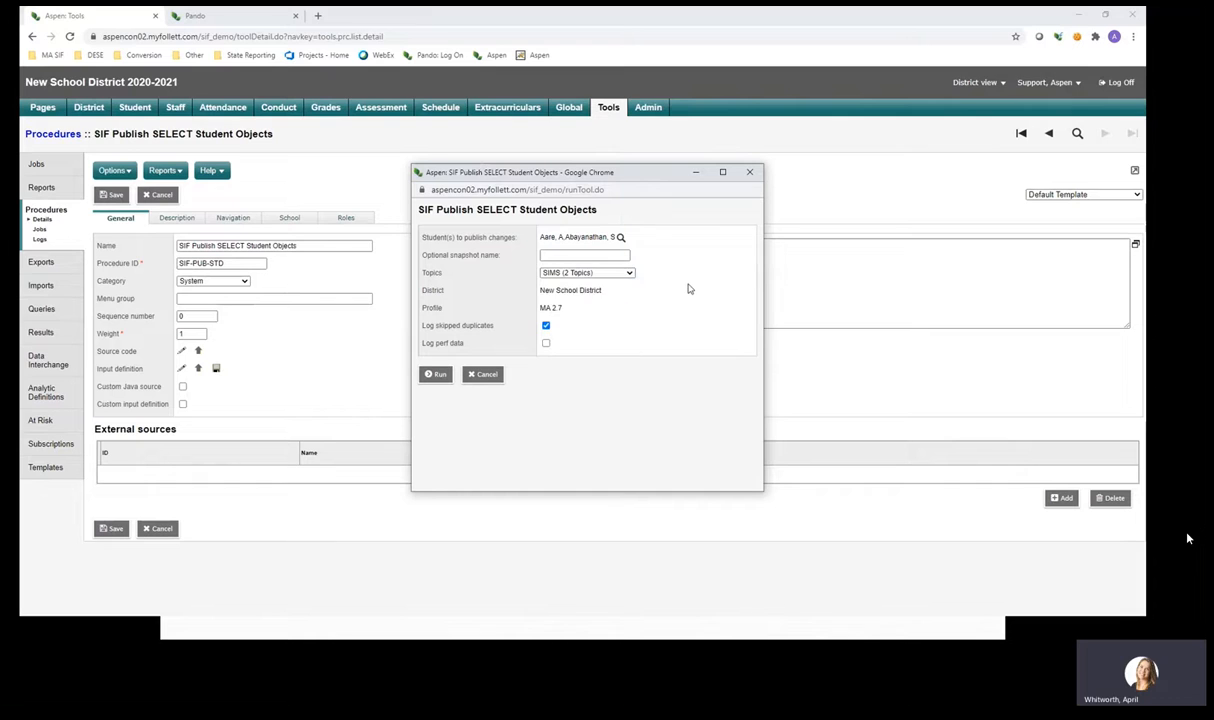
{"action": "left_click", "coordinate": [751, 173]}
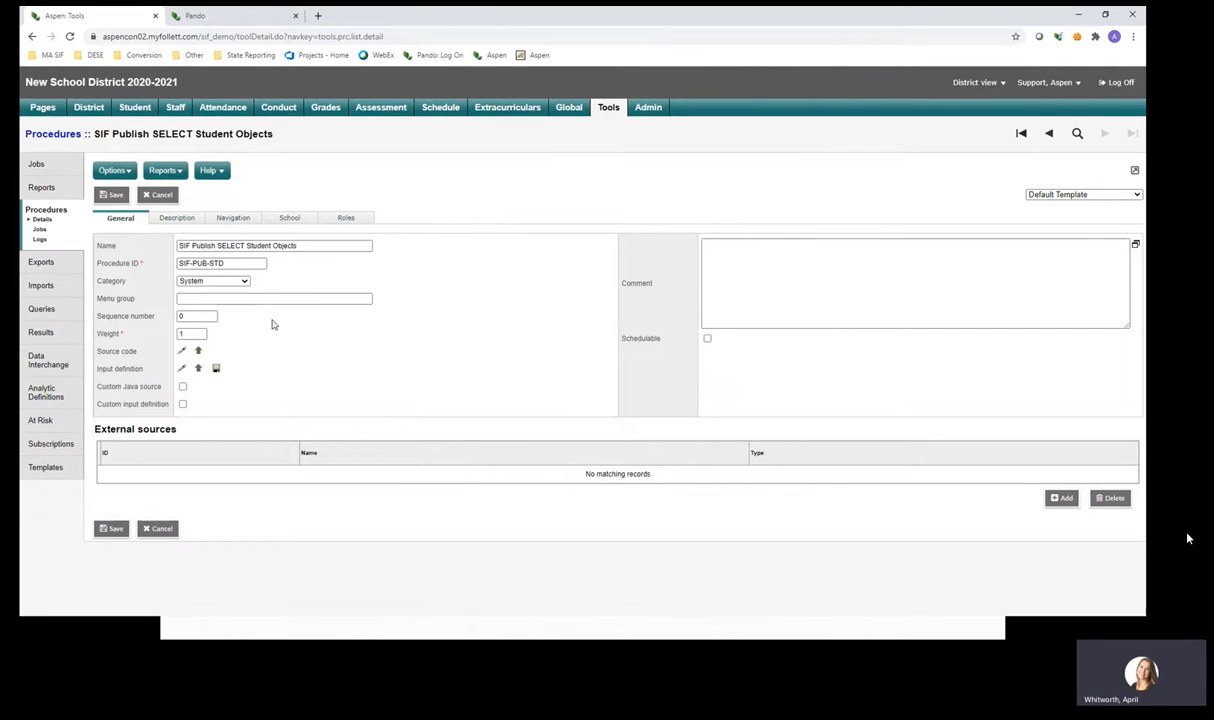
From the Exports list, open the SIF Student Topic Export definition MASIF-STDTOPIC-EXP.
{"action": "left_click", "coordinate": [44, 264]}
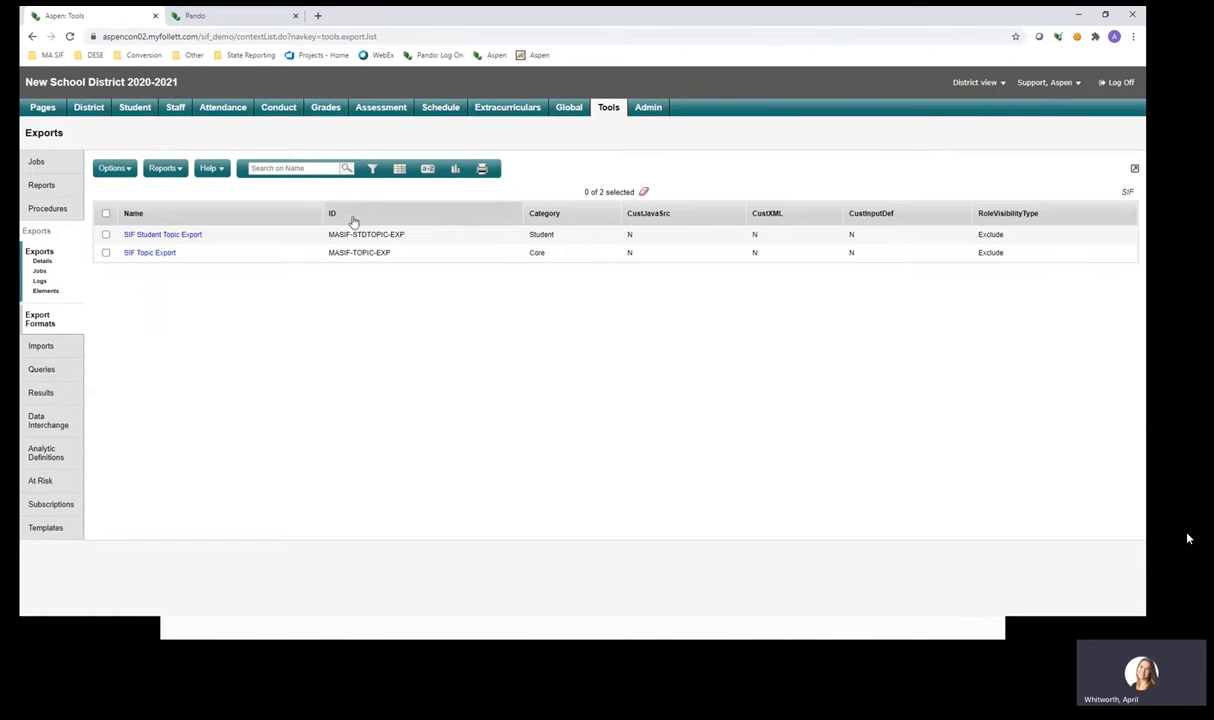
{"action": "left_click", "coordinate": [373, 170]}
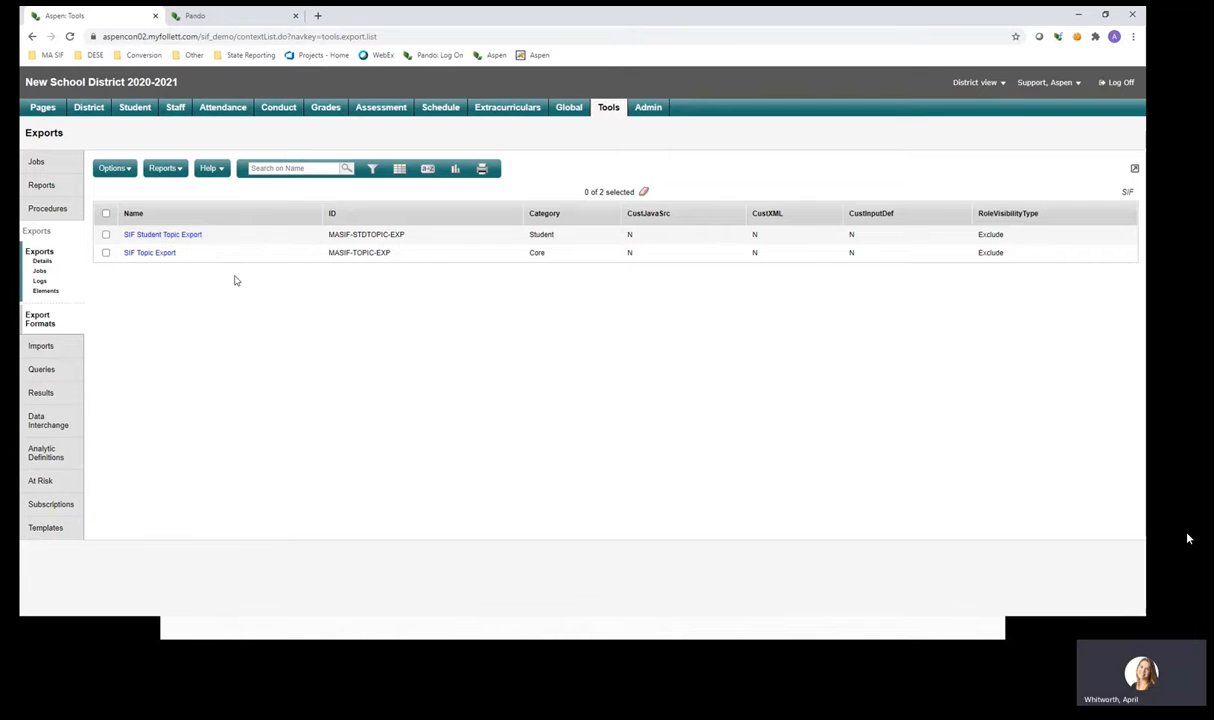
{"action": "left_click", "coordinate": [189, 237]}
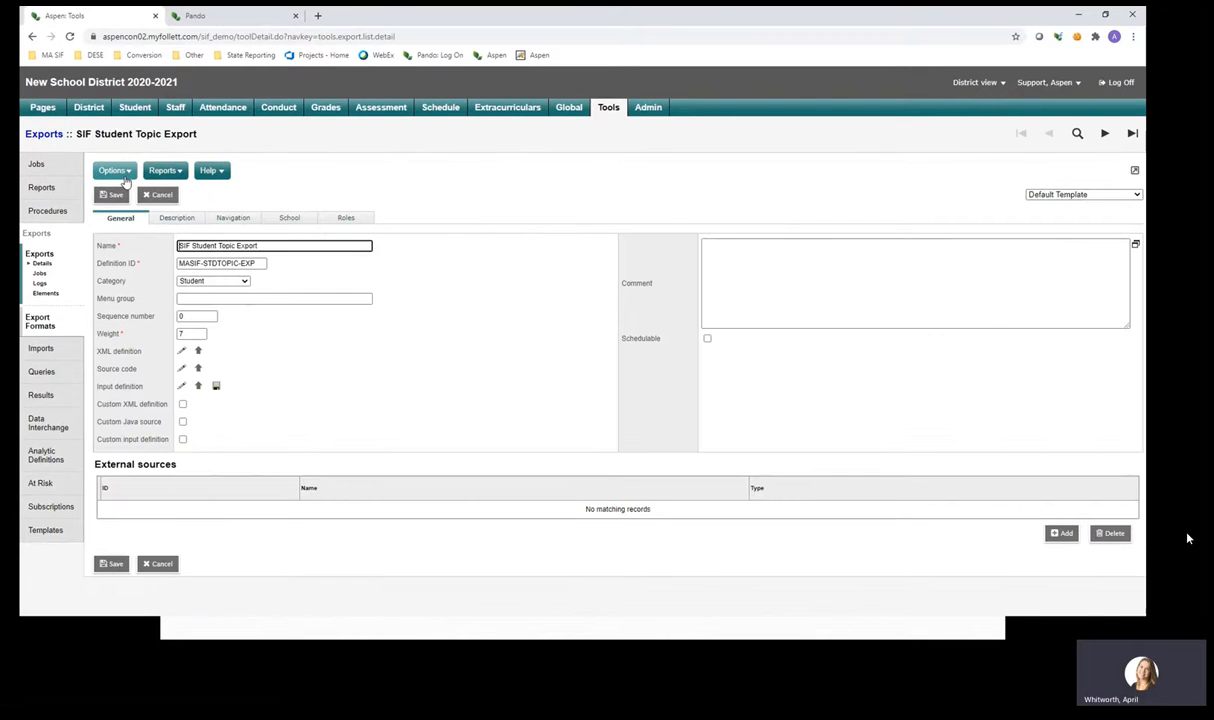
{"action": "left_click", "coordinate": [124, 177]}
{"action": "left_click", "coordinate": [208, 239]}
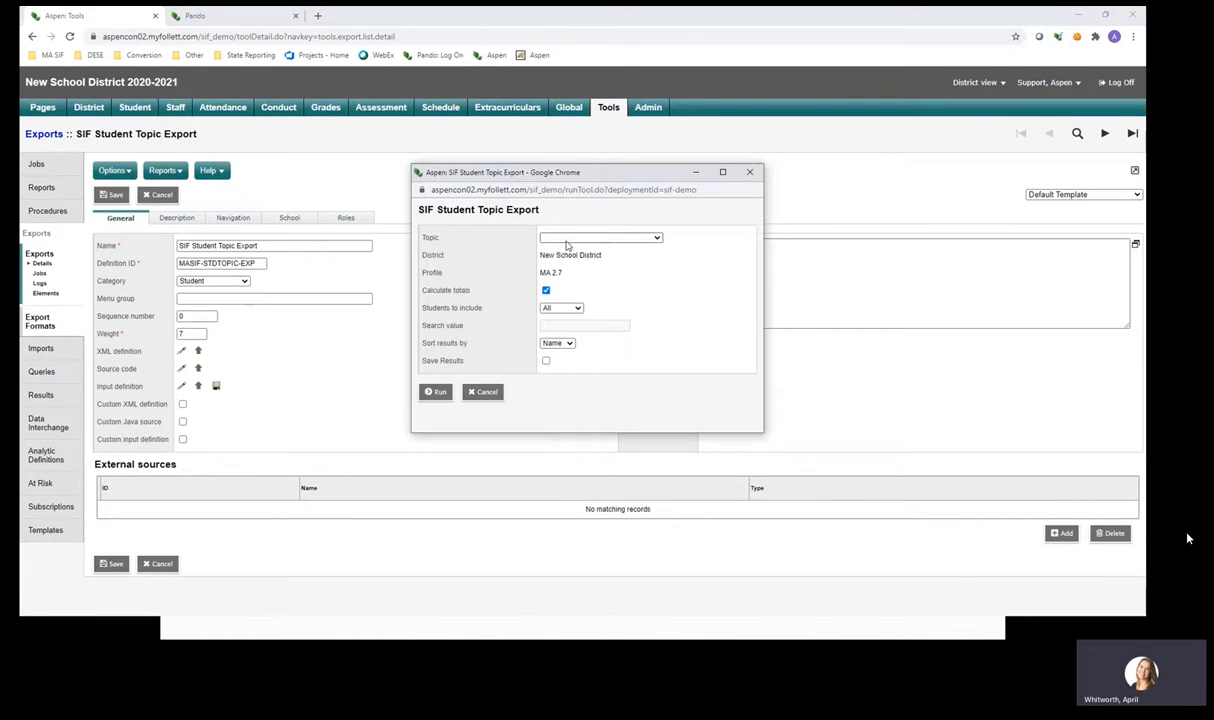
{"action": "left_click", "coordinate": [566, 240]}
{"action": "left_click", "coordinate": [590, 281]}
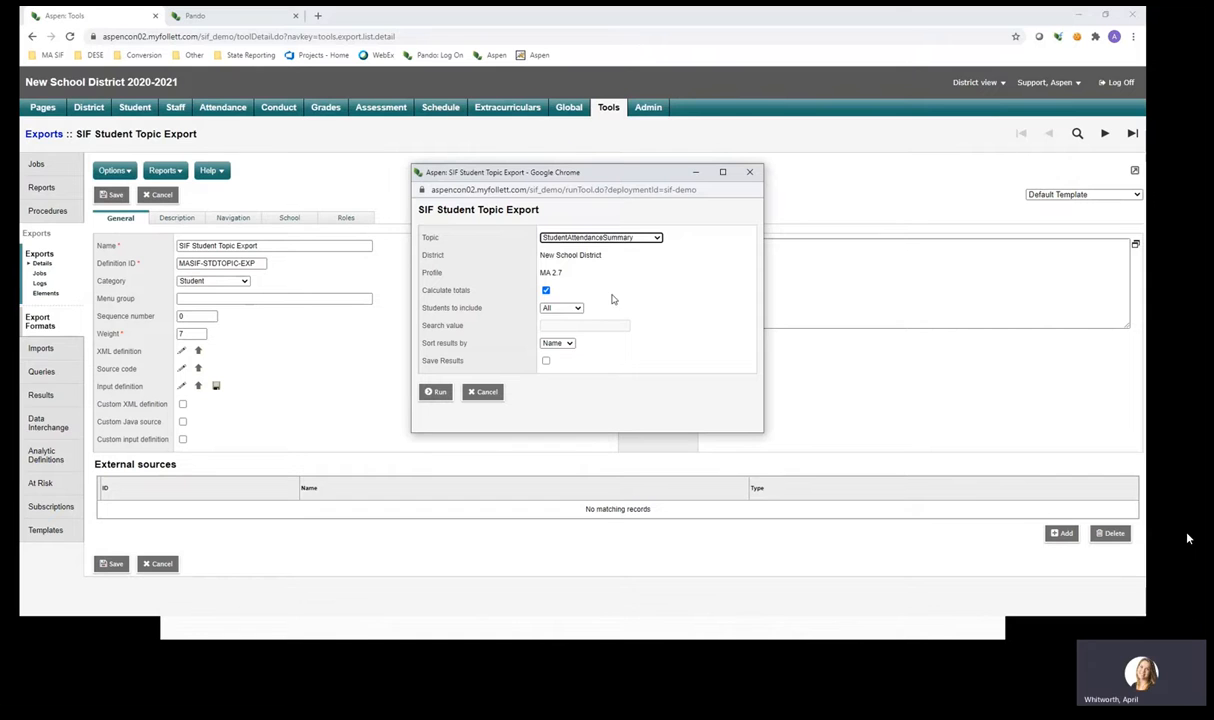
{"action": "left_click", "coordinate": [548, 308]}
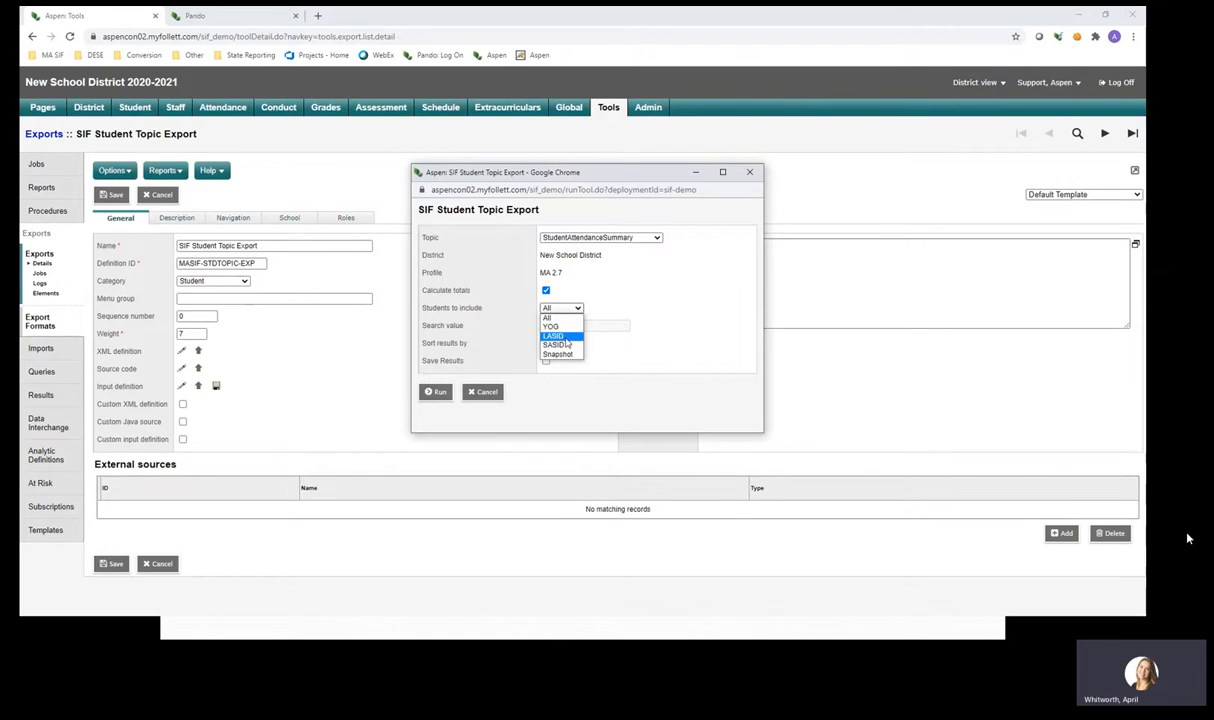
{"action": "left_click", "coordinate": [558, 336]}
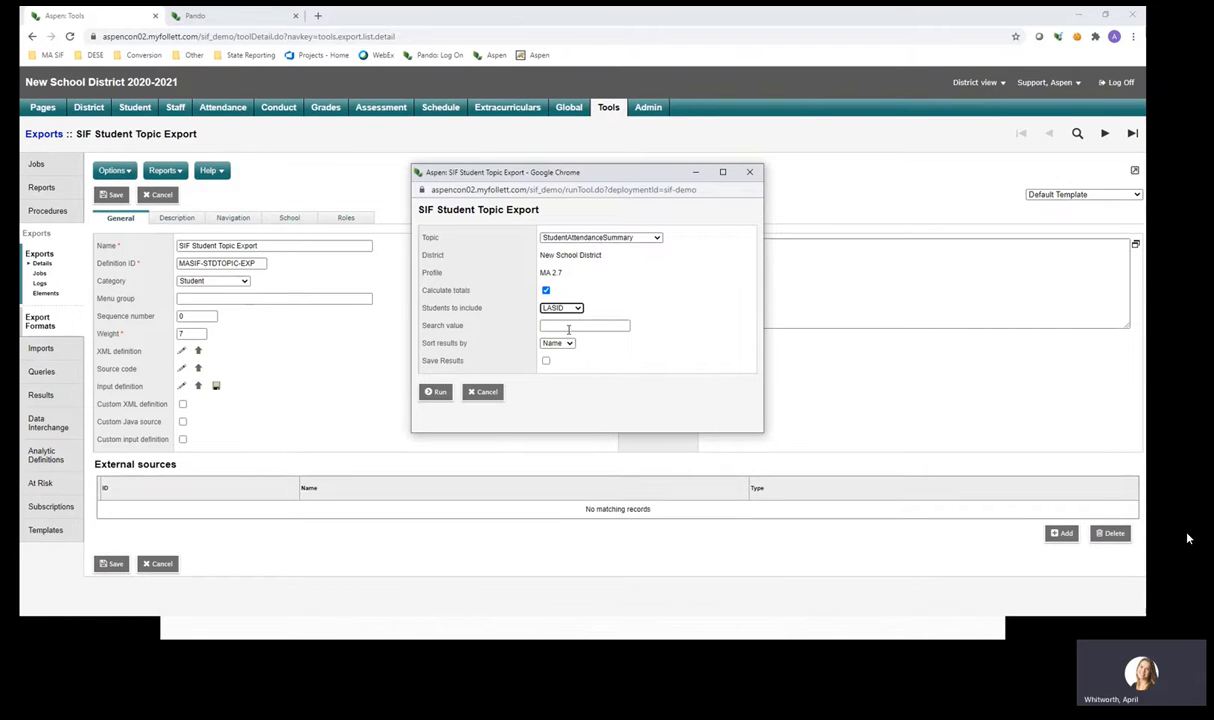
{"action": "left_click", "coordinate": [558, 308]}
{"action": "left_click", "coordinate": [552, 345]}
{"action": "left_click", "coordinate": [589, 326]}
{"action": "left_click", "coordinate": [663, 326]}
{"action": "left_click", "coordinate": [565, 308]}
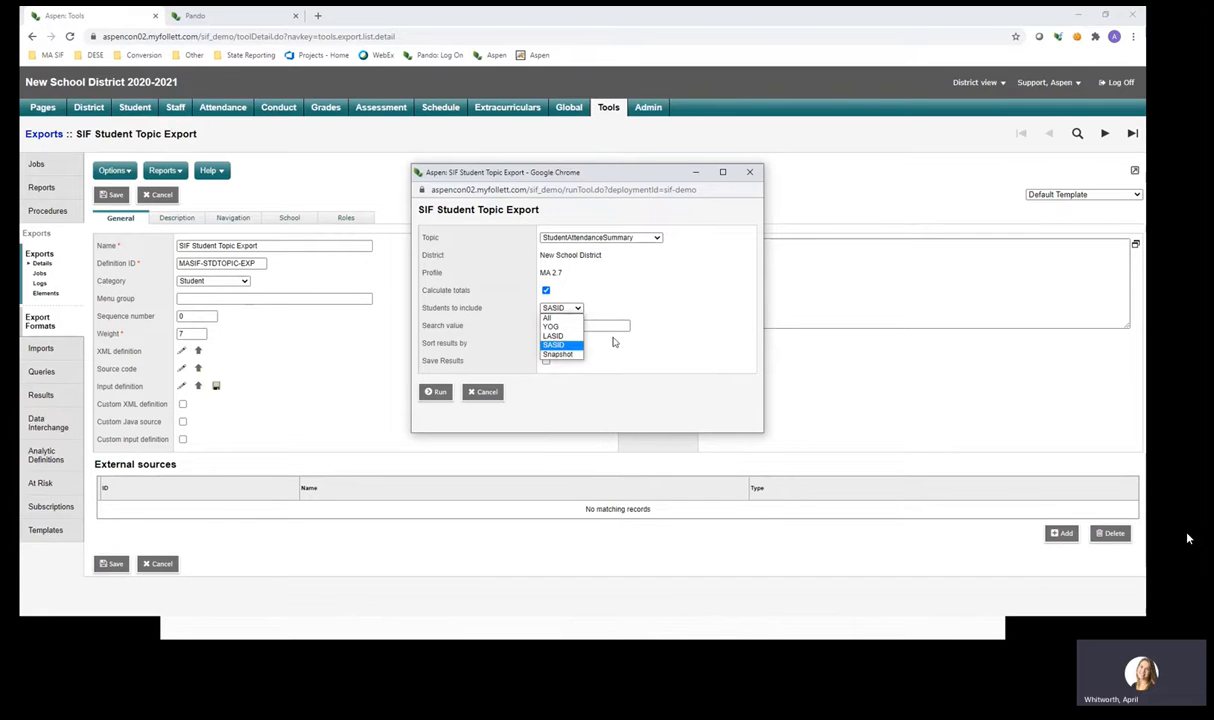
{"action": "left_click", "coordinate": [644, 303]}
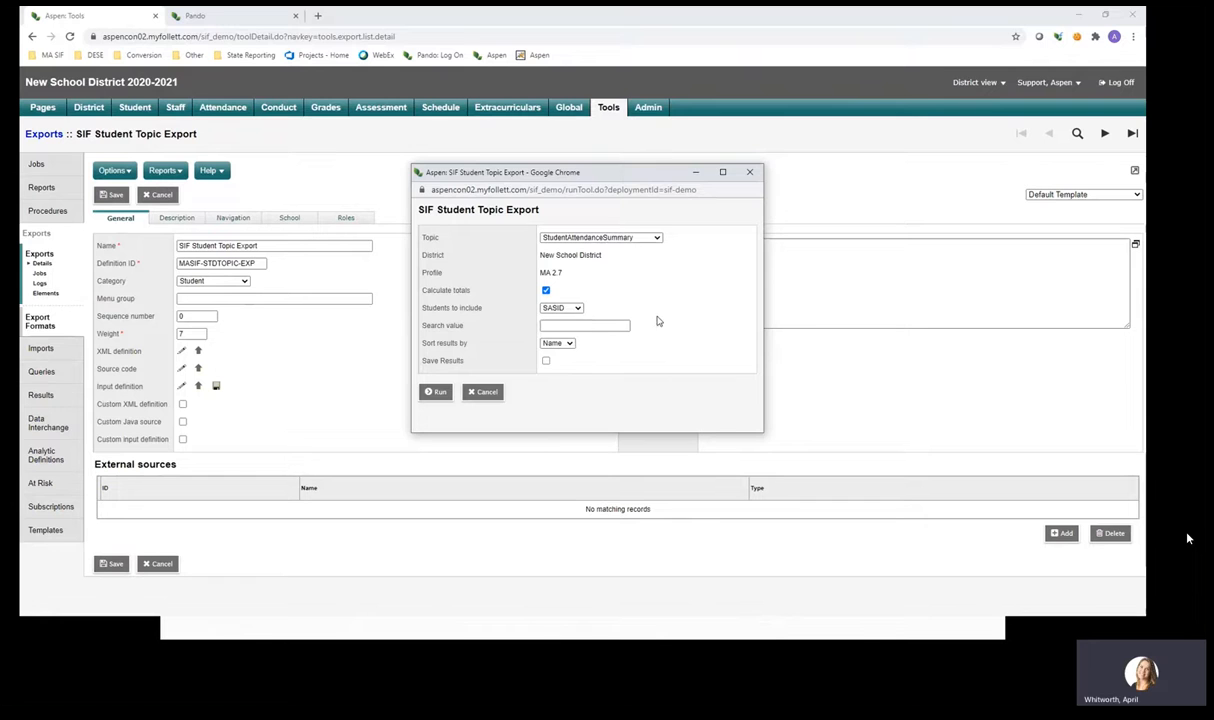
{"action": "left_click", "coordinate": [483, 392]}
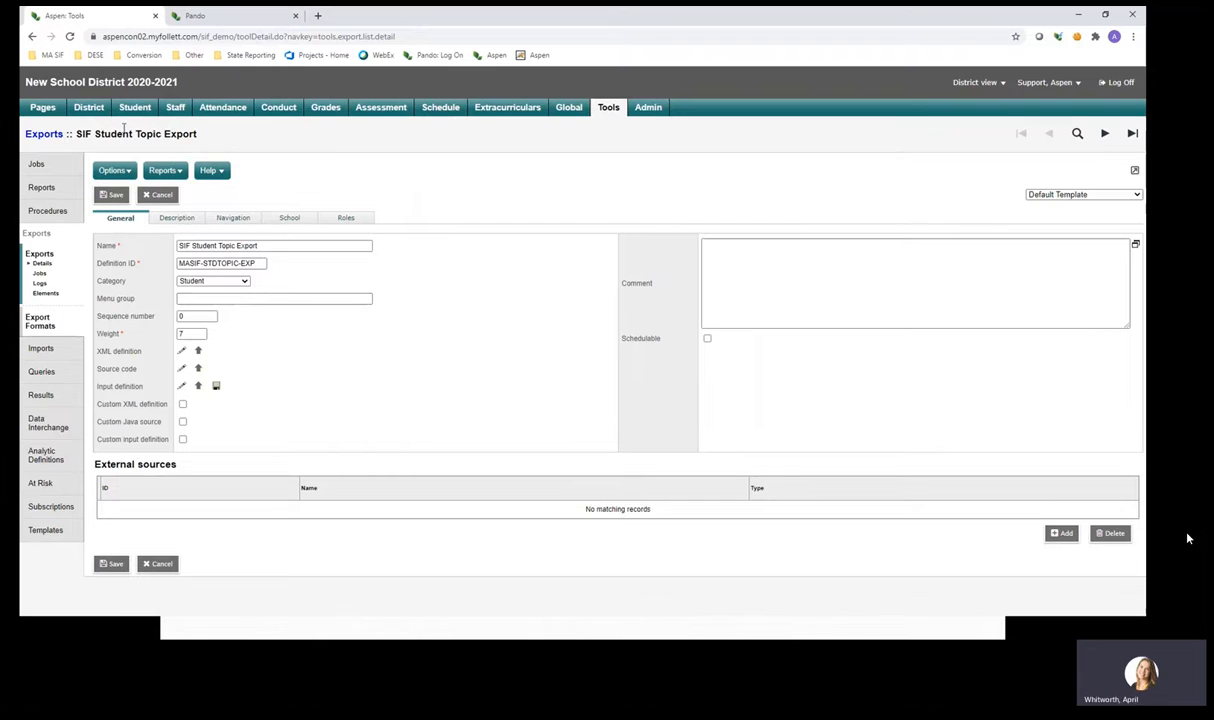
Switch the student record to the MA DOE Error Assistant view with its SIMS Error Selector.
{"action": "left_click", "coordinate": [141, 109]}
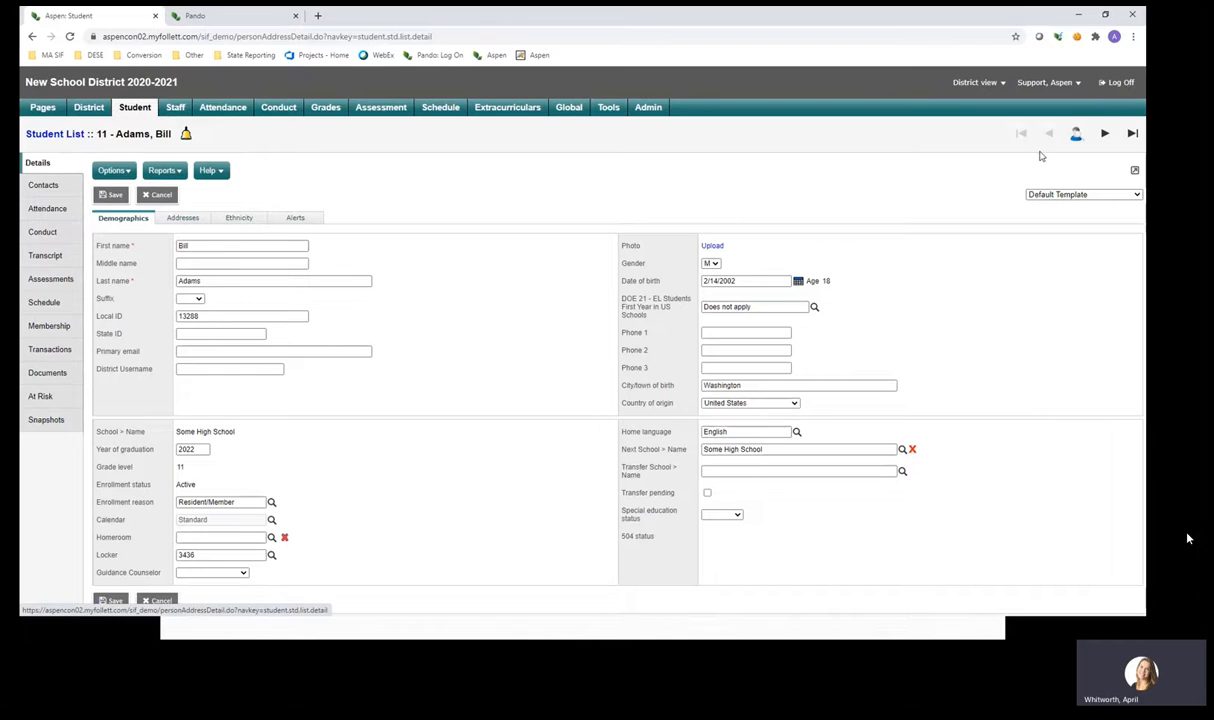
{"action": "left_click", "coordinate": [1057, 196]}
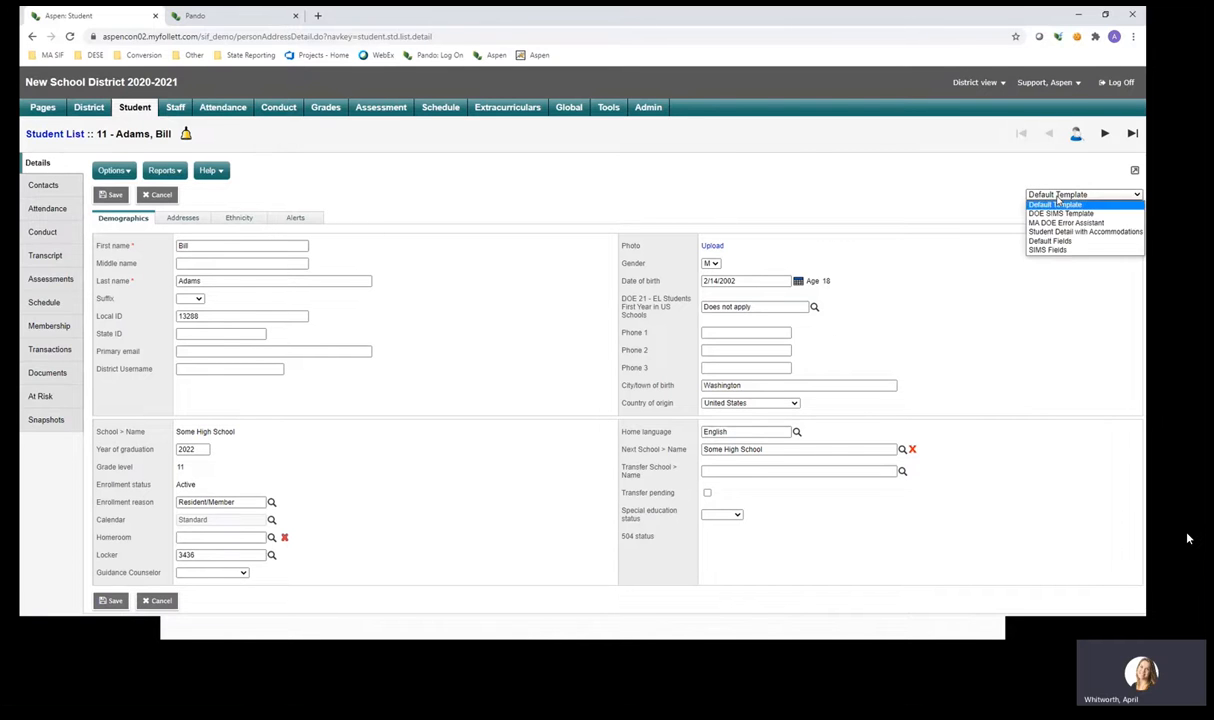
{"action": "left_click", "coordinate": [1065, 228]}
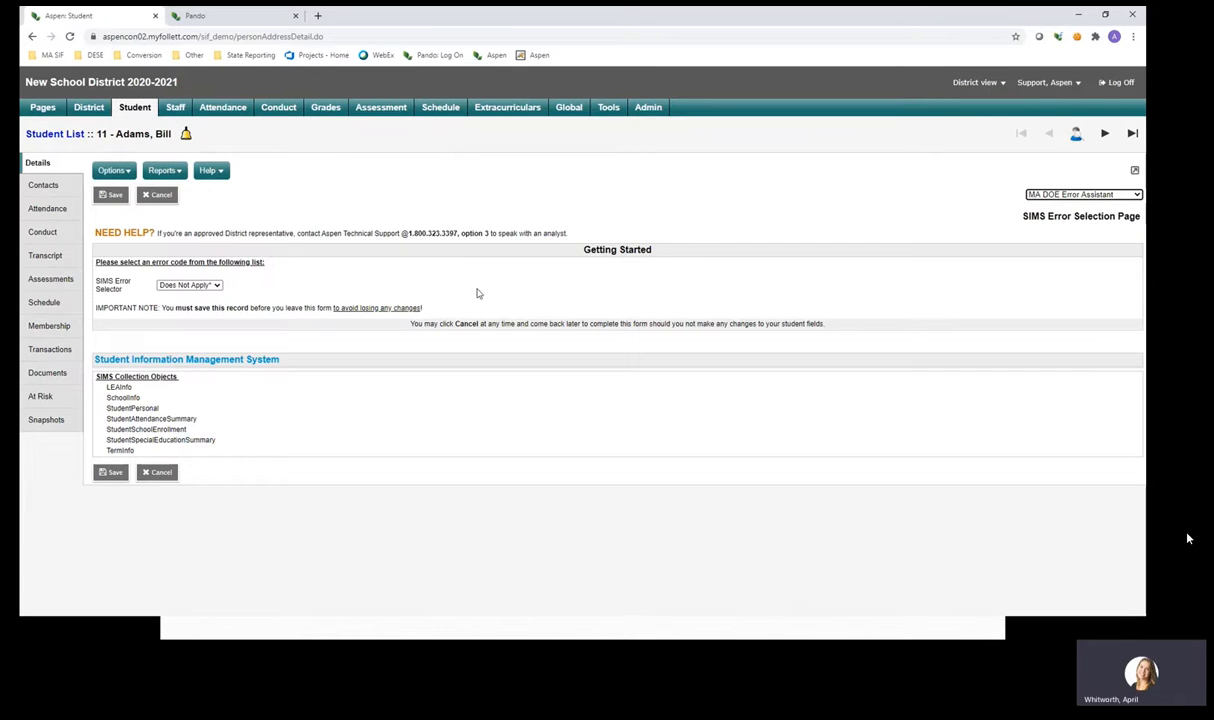
Select SIMS error 2310 (Invalid SASID) and review its explanation, 'Verify the SASID' step and SASID field.
{"action": "left_click", "coordinate": [209, 289]}
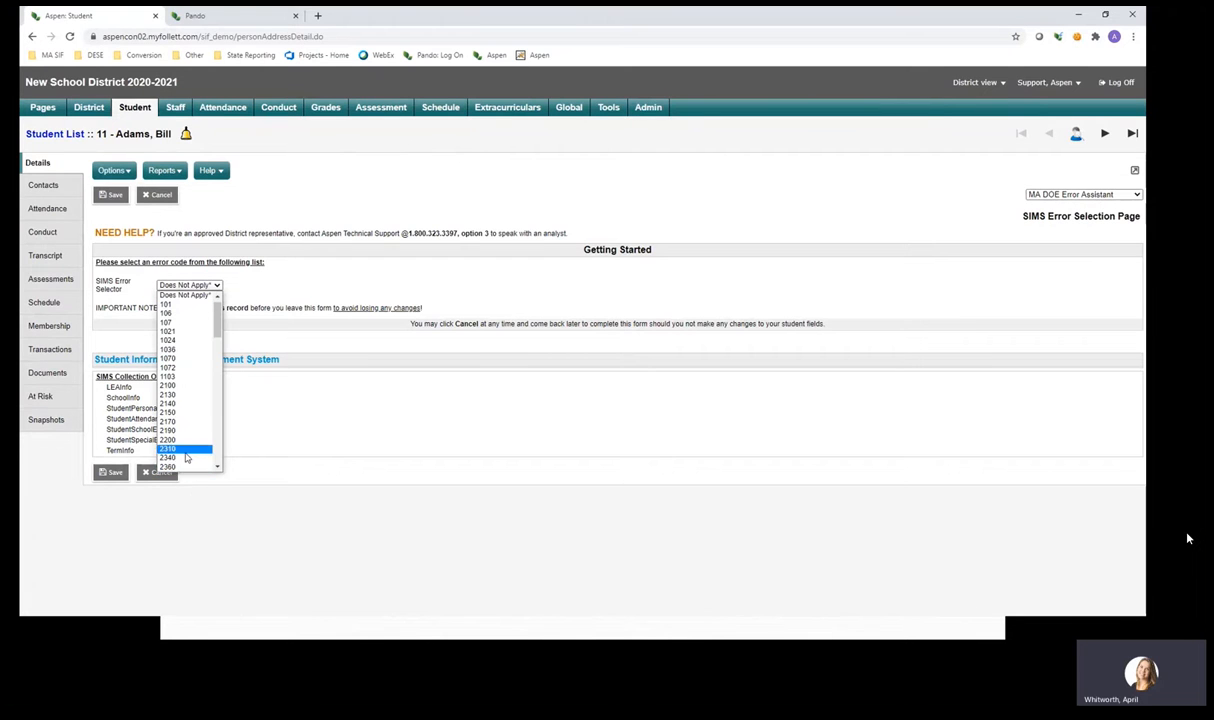
{"action": "left_click", "coordinate": [185, 452]}
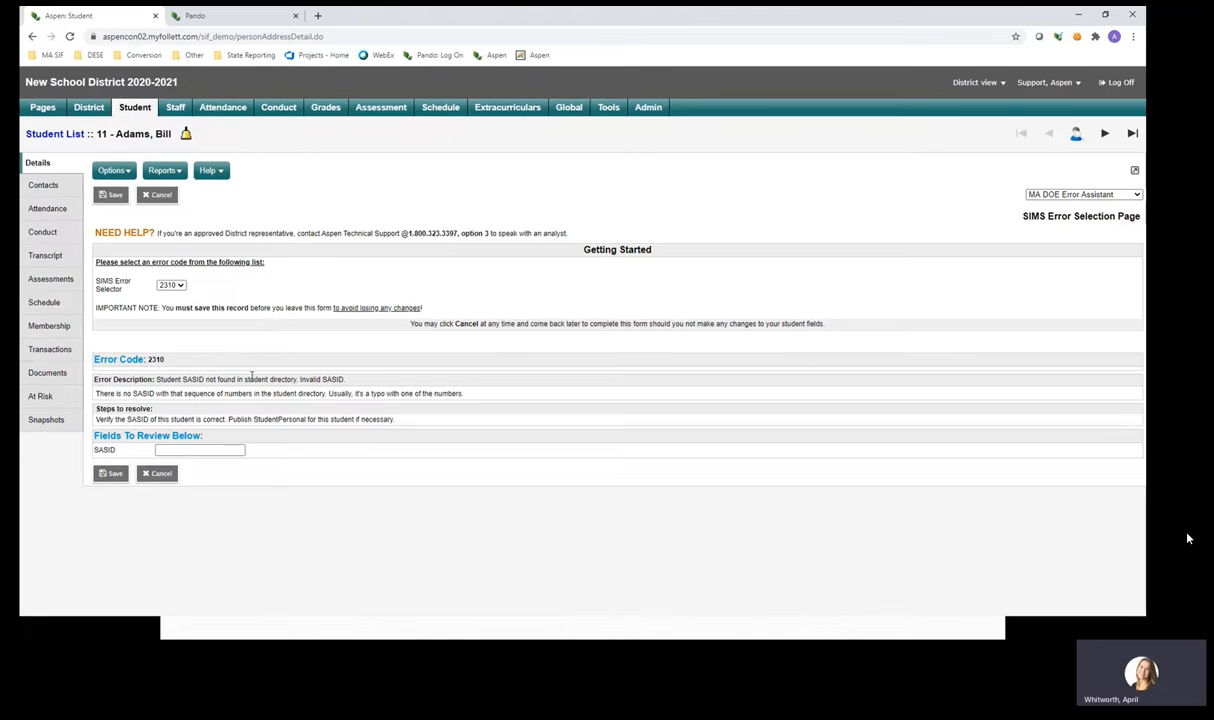
{"action": "double_click", "coordinate": [98, 394]}
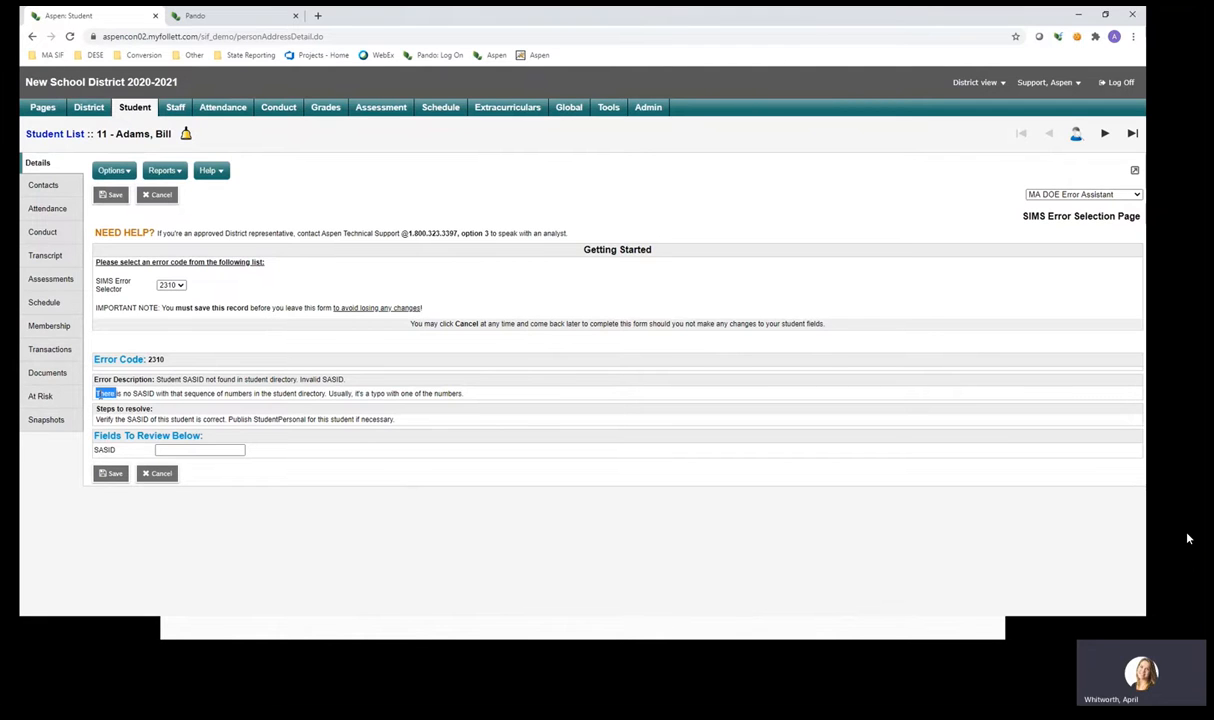
{"action": "left_click", "coordinate": [184, 363]}
{"action": "double_click", "coordinate": [104, 419]}
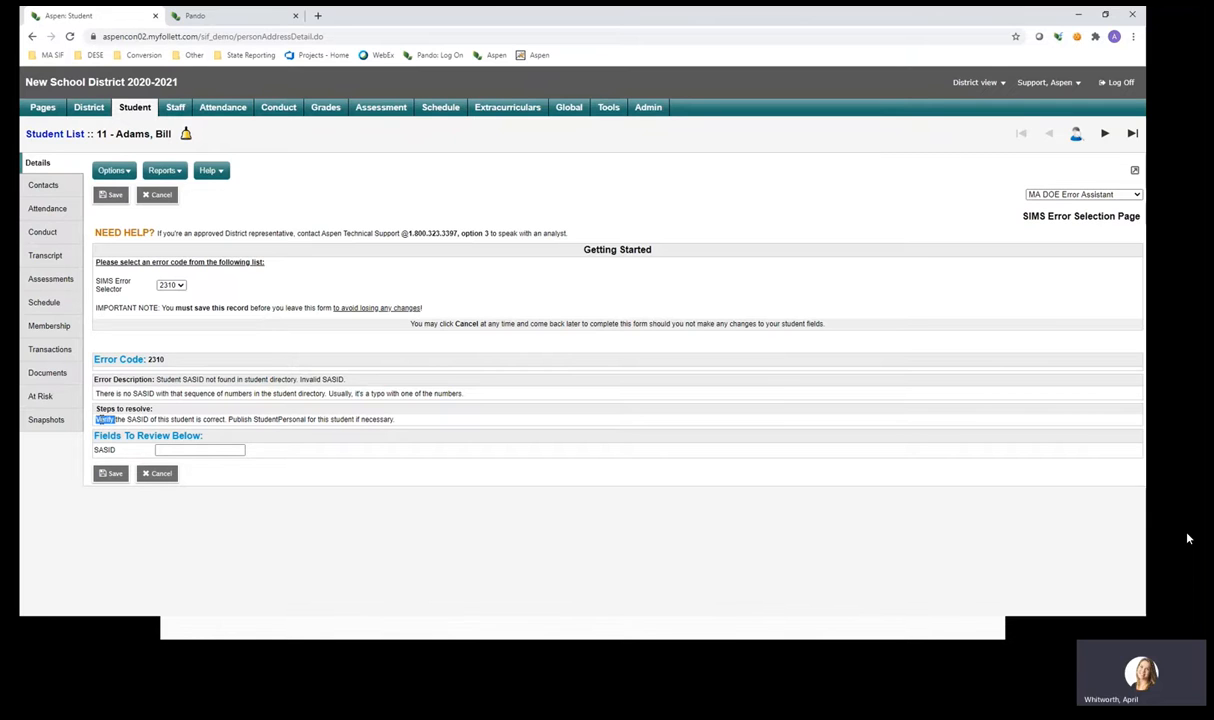
{"action": "left_click", "coordinate": [230, 418]}
{"action": "left_click", "coordinate": [175, 450]}
{"action": "left_click", "coordinate": [190, 400]}
Show the MA SIF SIMS tab under Pando's MA State Reporting, scrolled to error 100 (missing Student SASID).
{"action": "left_click", "coordinate": [203, 17]}
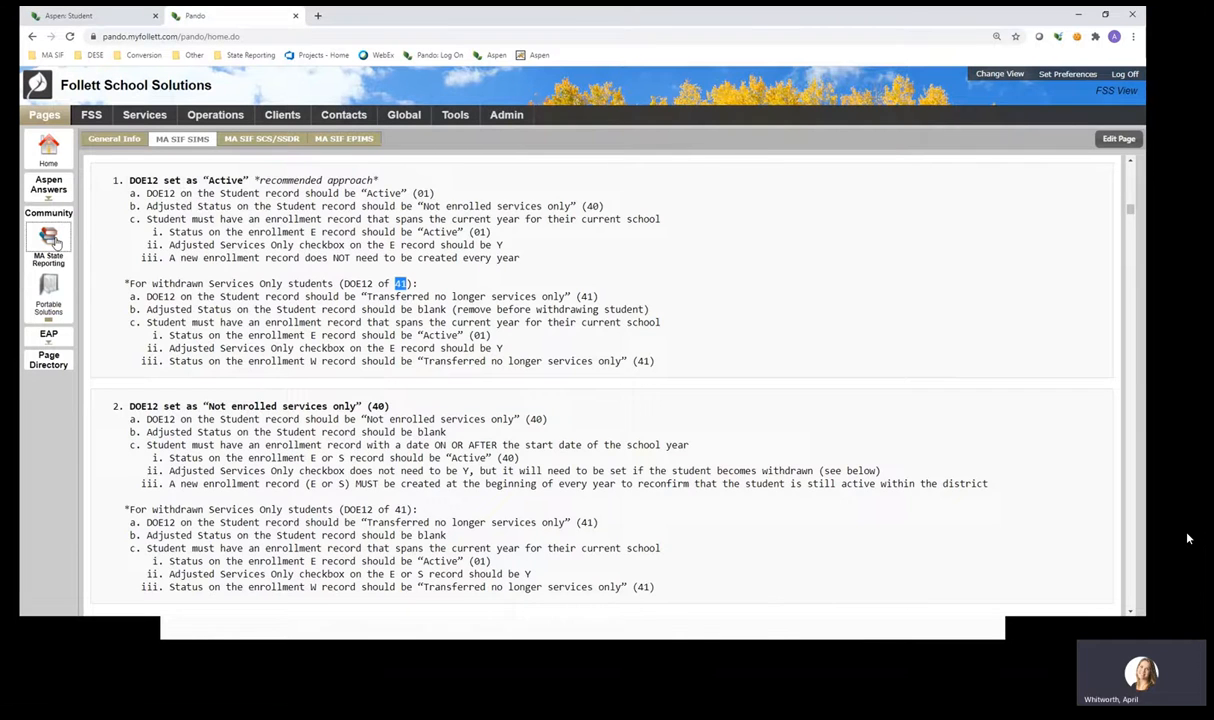
{"action": "left_click", "coordinate": [55, 241]}
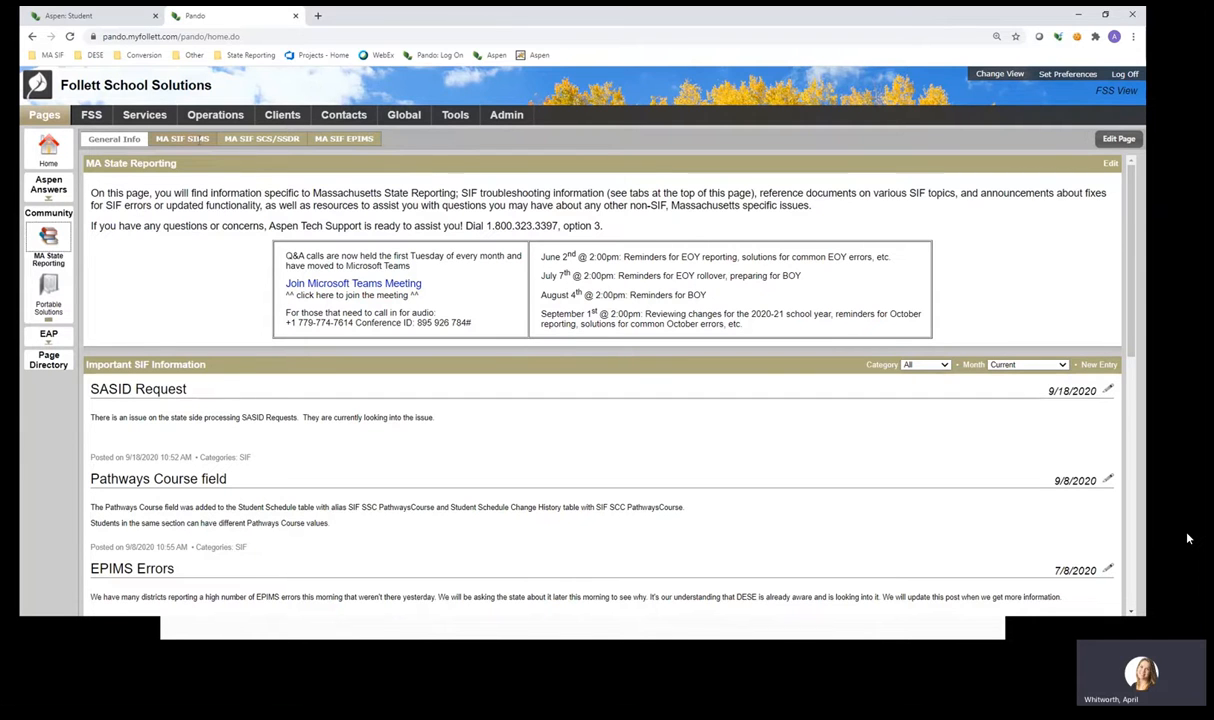
{"action": "left_click", "coordinate": [201, 140]}
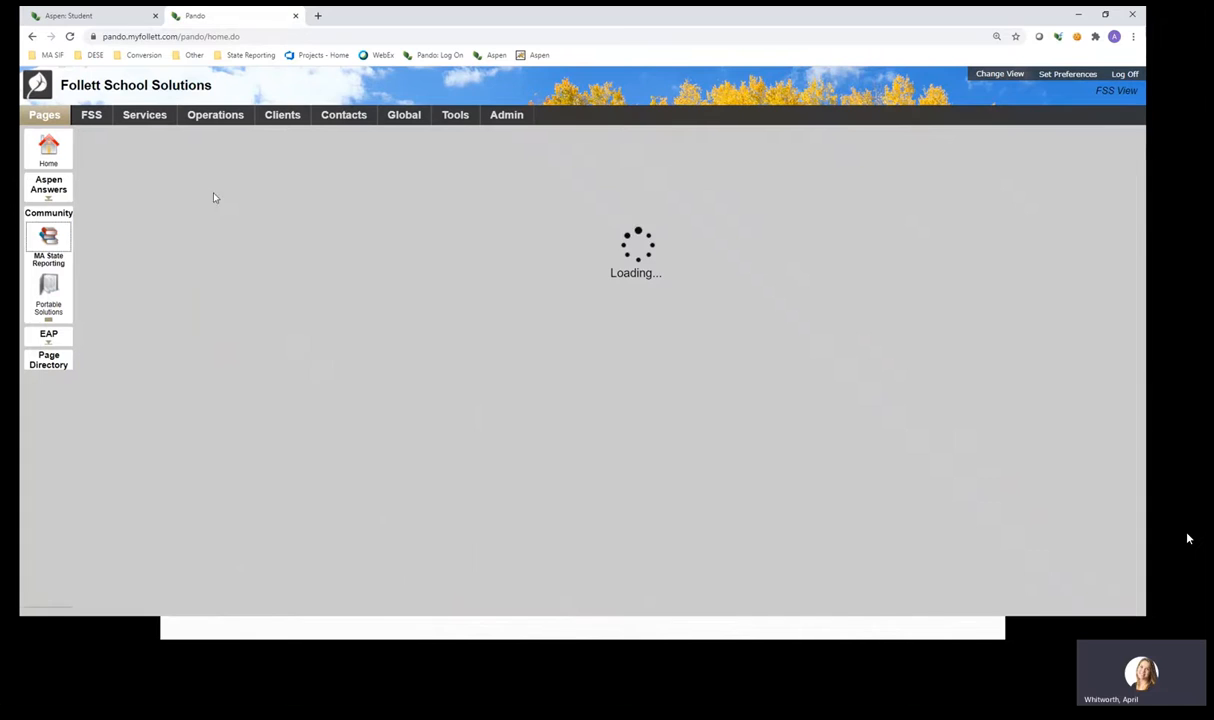
{"action": "scroll", "coordinate": [245, 490], "scroll_direction": "down", "scroll_amount": 2}
{"action": "scroll", "coordinate": [245, 490], "scroll_direction": "down", "scroll_amount": 15}
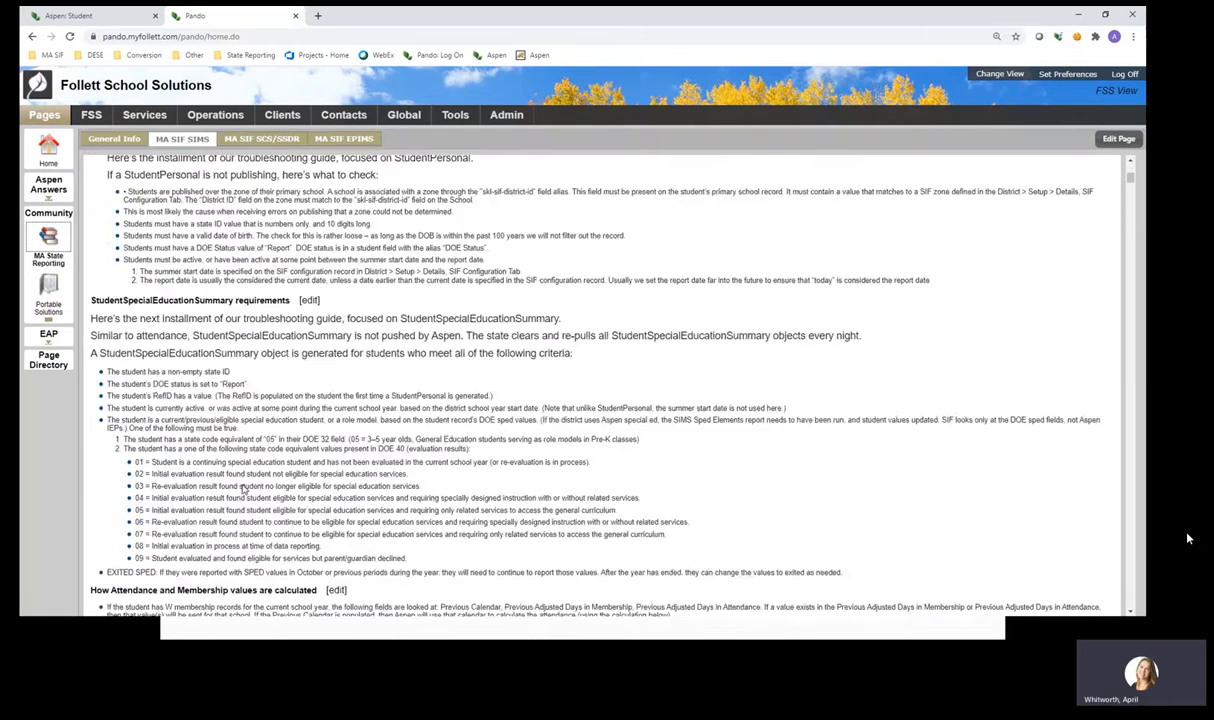
{"action": "scroll", "coordinate": [240, 487], "scroll_direction": "up", "scroll_amount": 3}
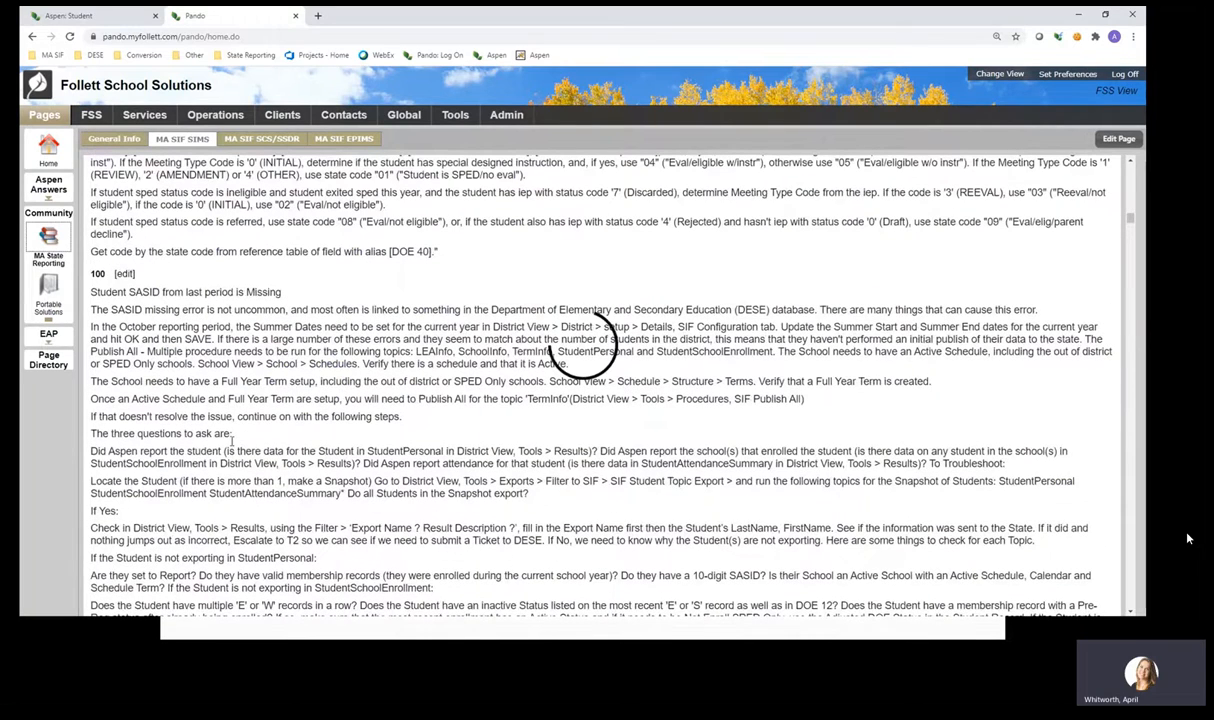
{"action": "mouse_move", "coordinate": [1035, 620]}
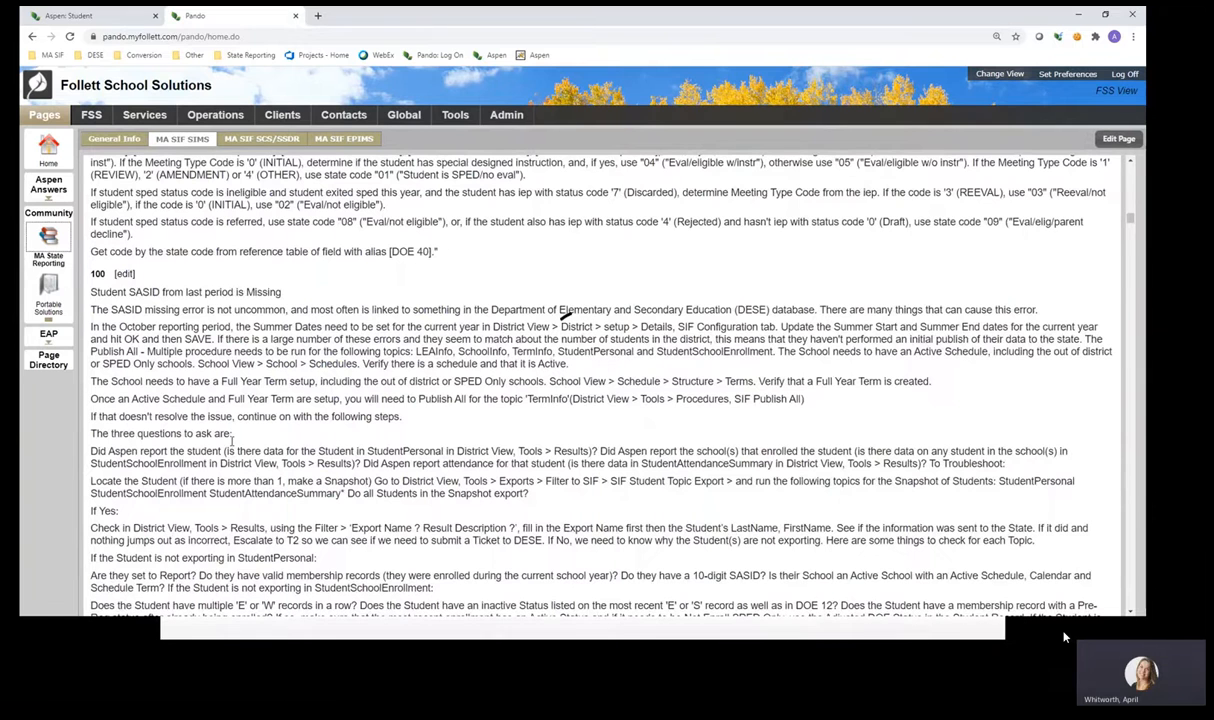